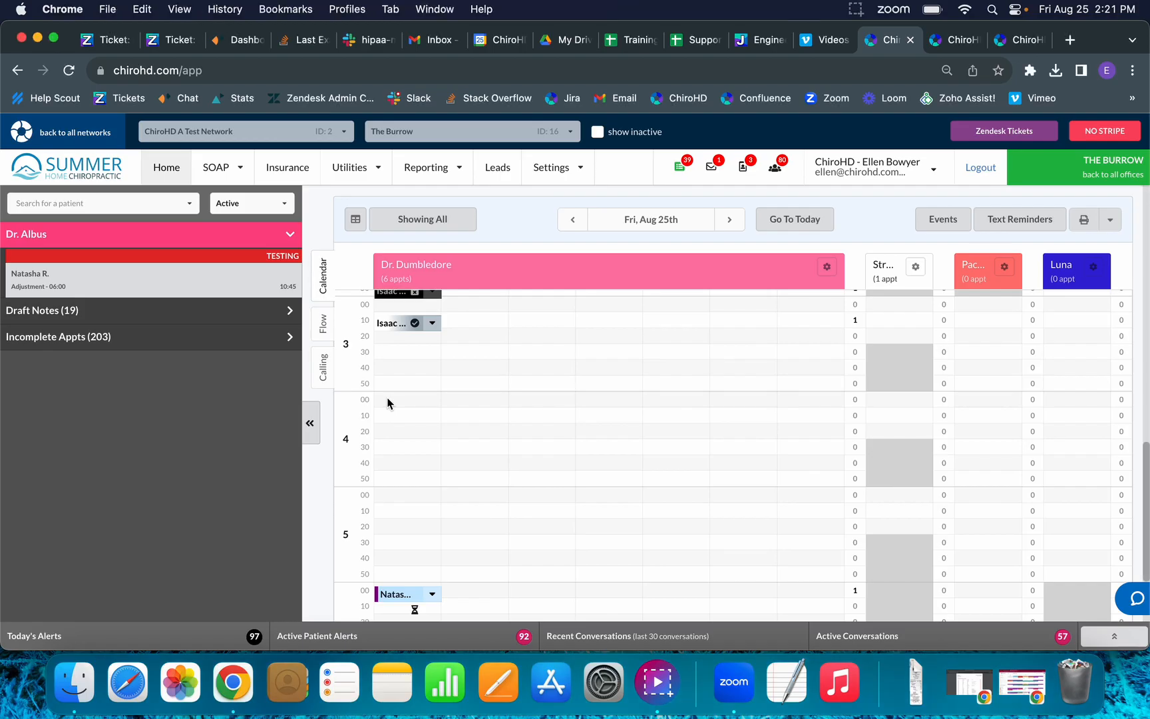
Start a 4:00 pm New Patient appointment on August 25th with Cash as the case type.
click(387, 403)
click(579, 188)
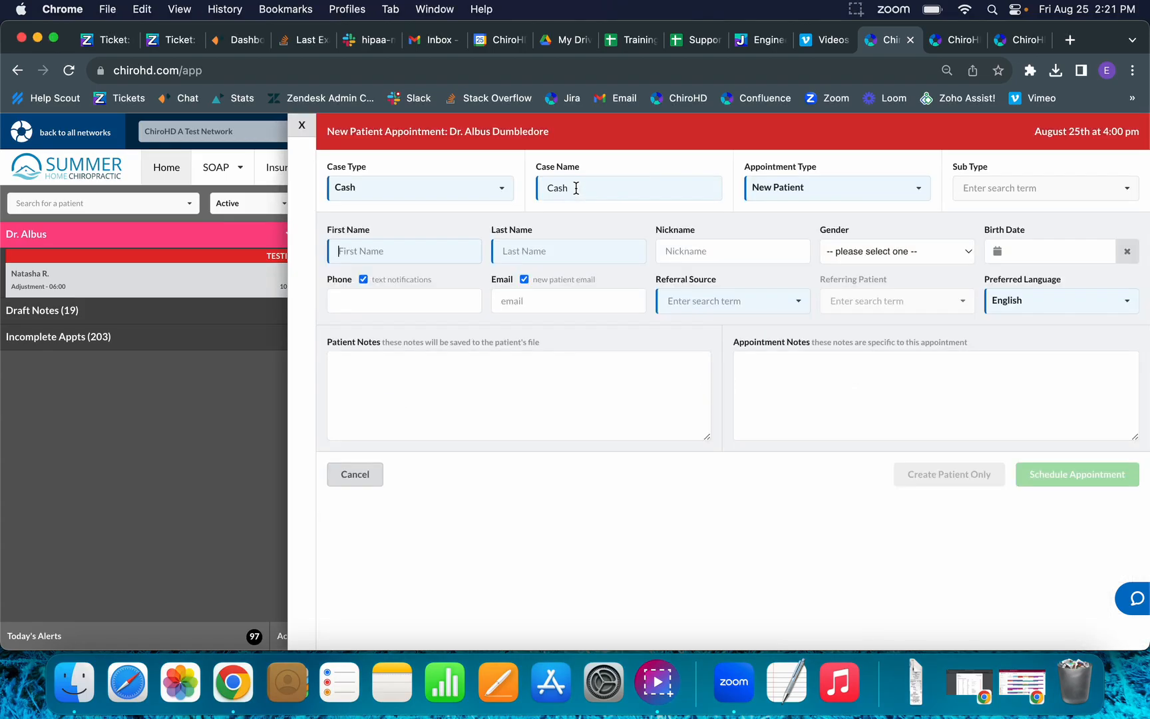
click(505, 188)
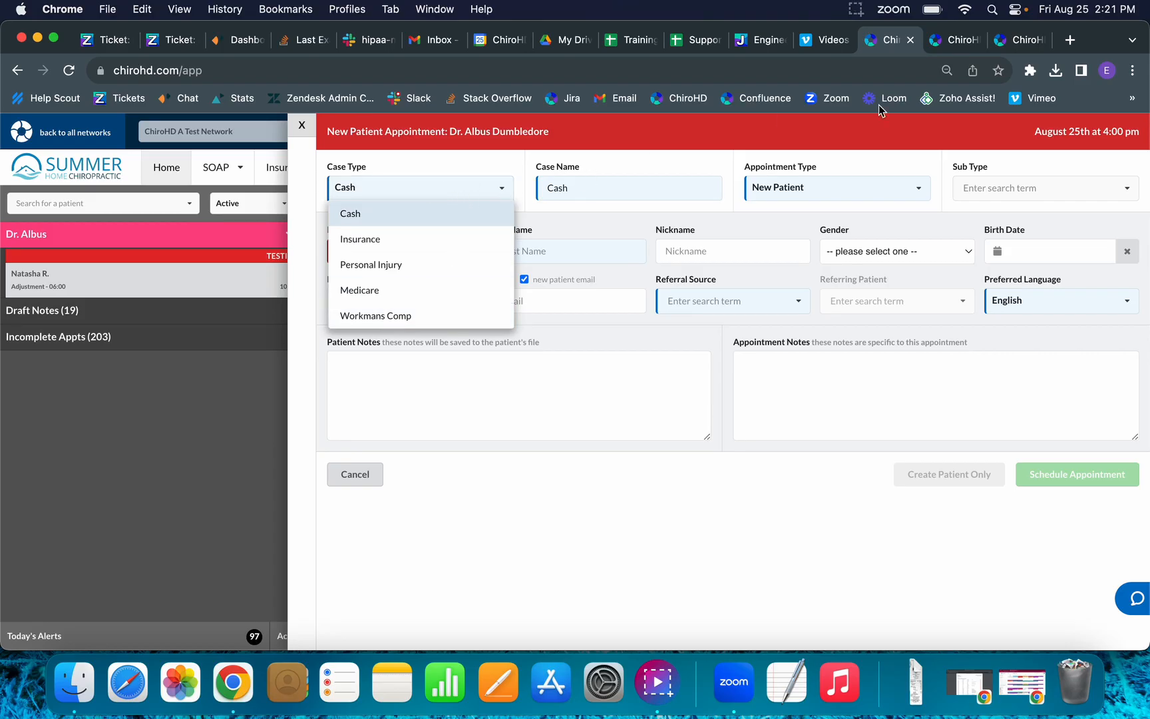
click(769, 199)
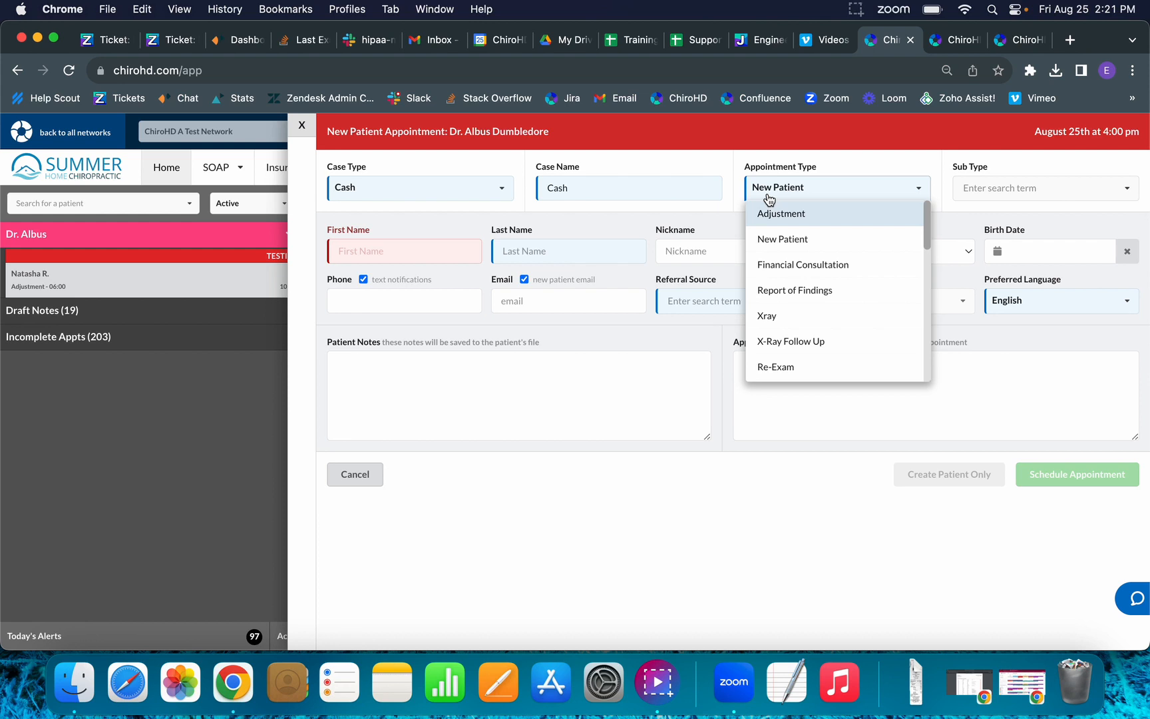
click(822, 160)
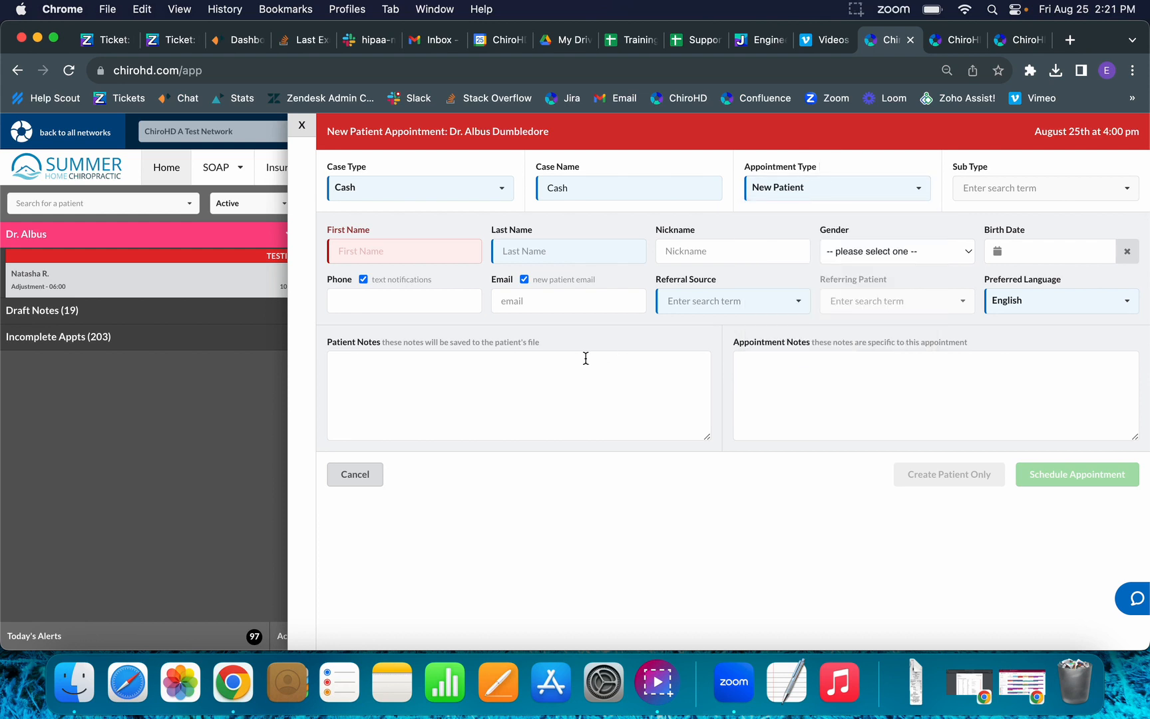
Enter the patient's first and last name, phone number and e-mail address.
click(392, 247)
text(Jj)
text(im)
key(Tab)
text(Bob)
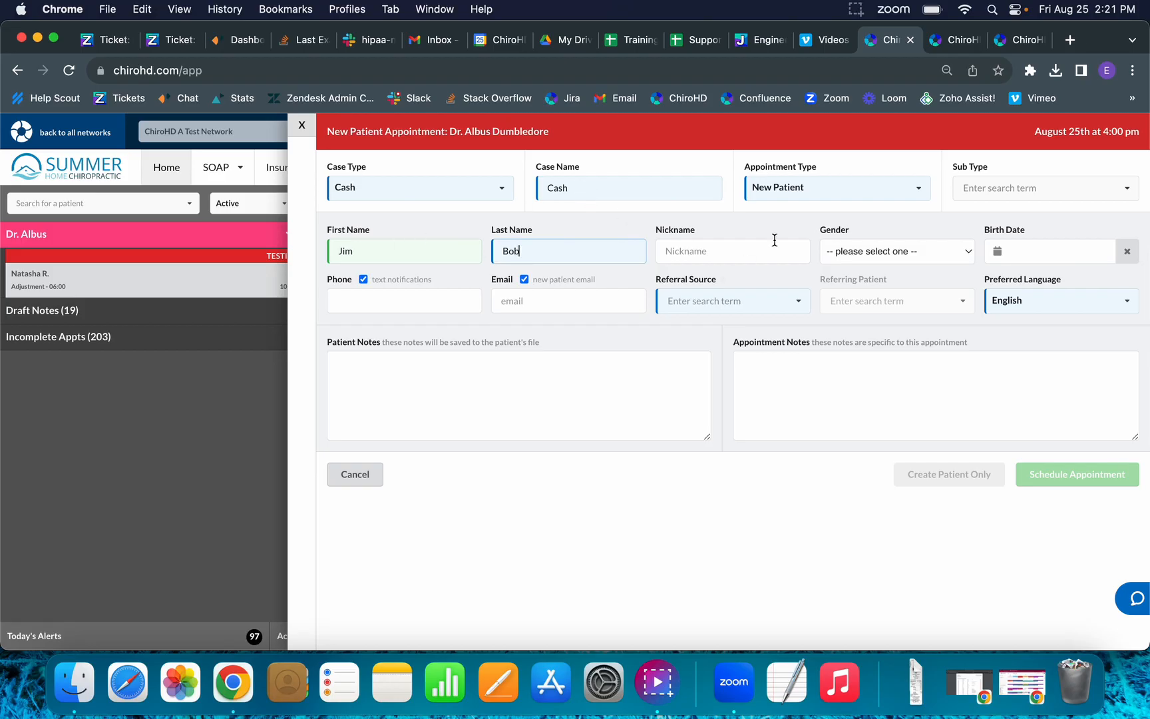
click(392, 302)
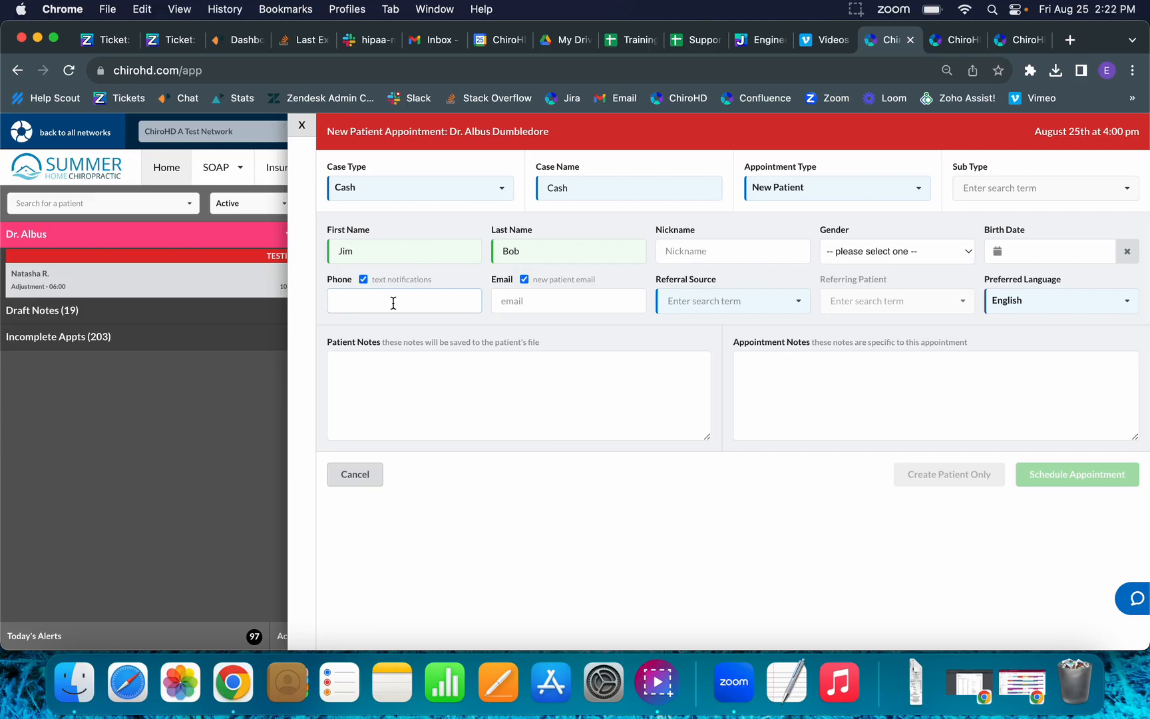
text(888) 888 - 8888)
click(507, 301)
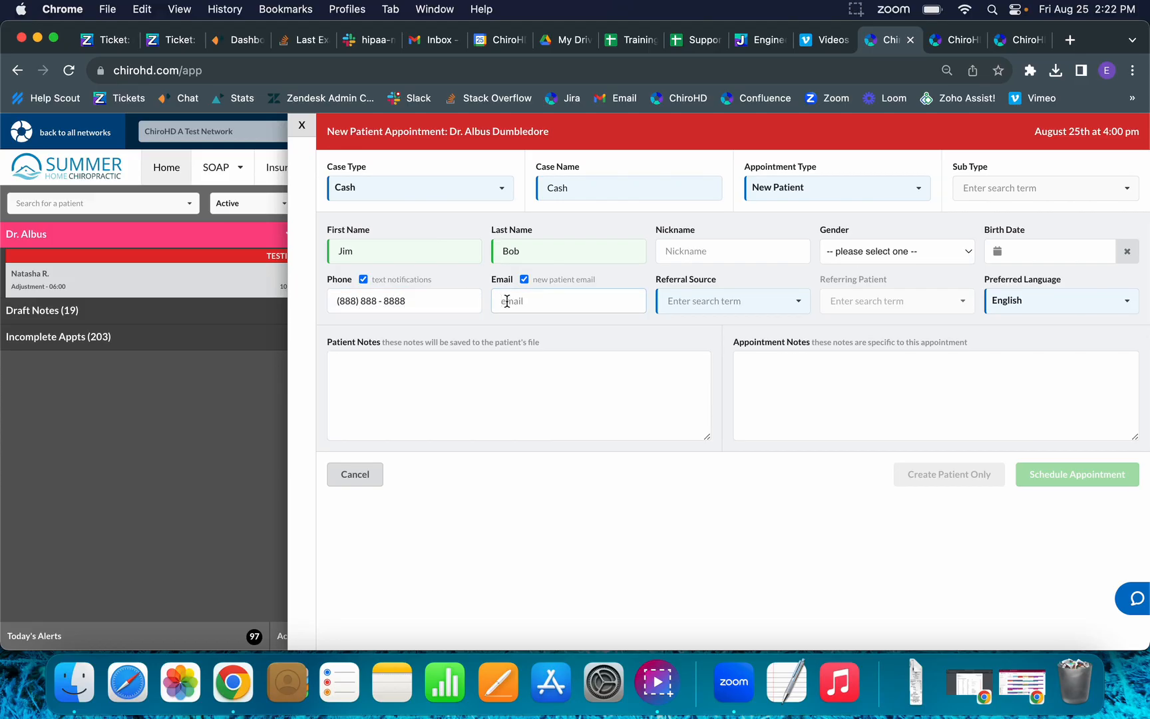
Choose Facebook as referral source, type a patient note, and add 'Appointment notes' as the appointment note.
click(718, 303)
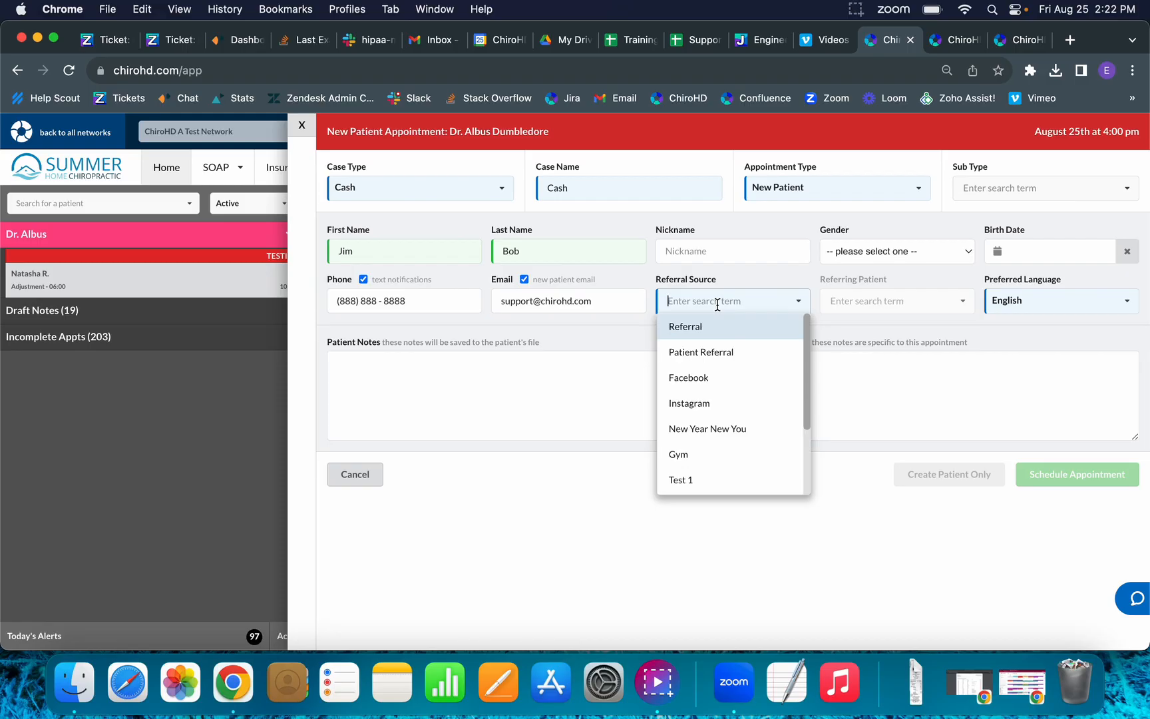
click(693, 378)
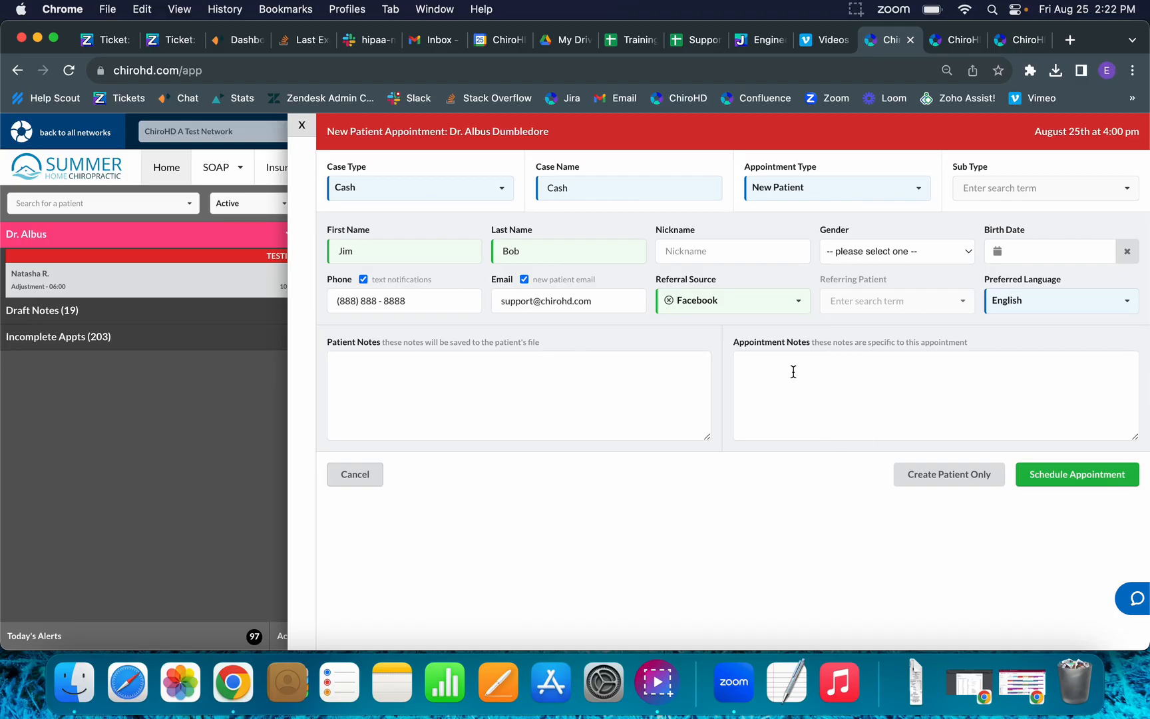
click(482, 375)
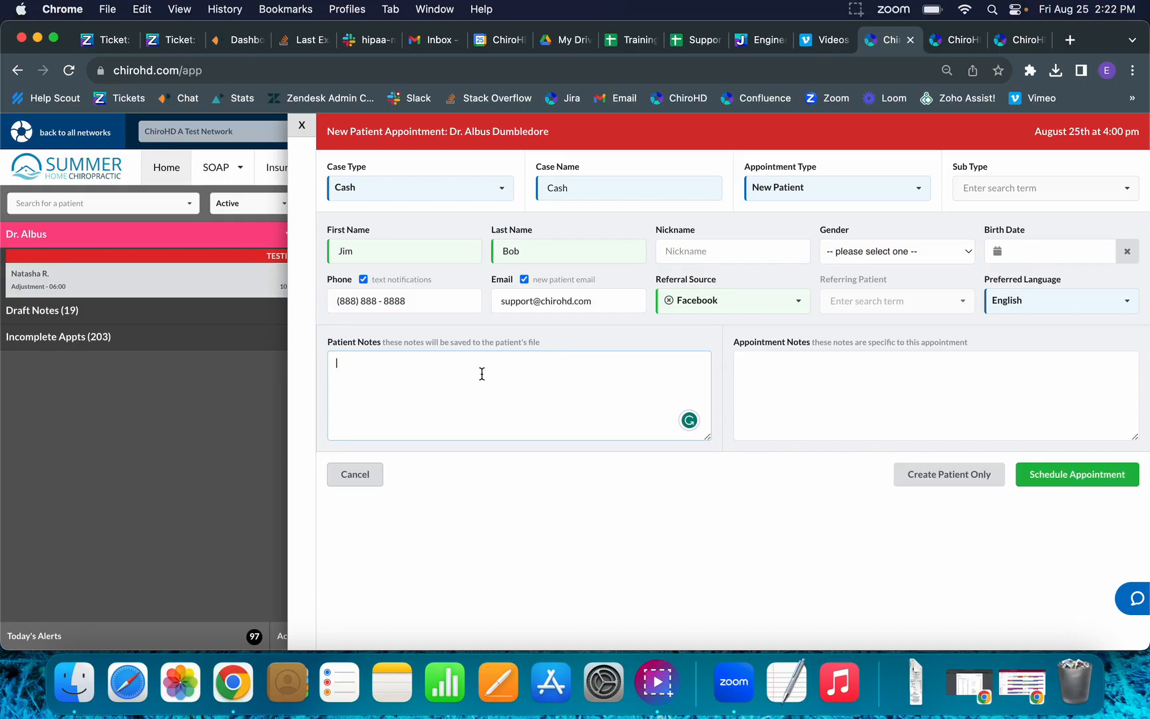
text(Patient's notes box)
click(945, 384)
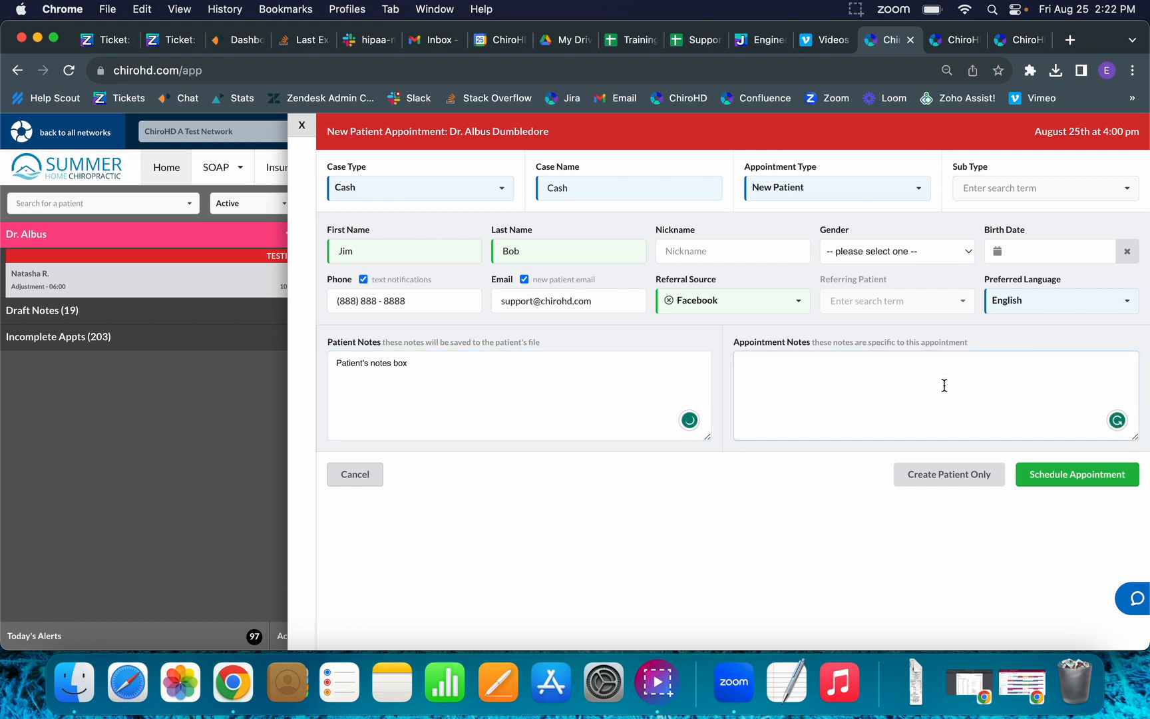
text(Appointment notes)
Schedule the 4:00 pm New Patient appointment and open its block to show the patient's file.
click(1102, 480)
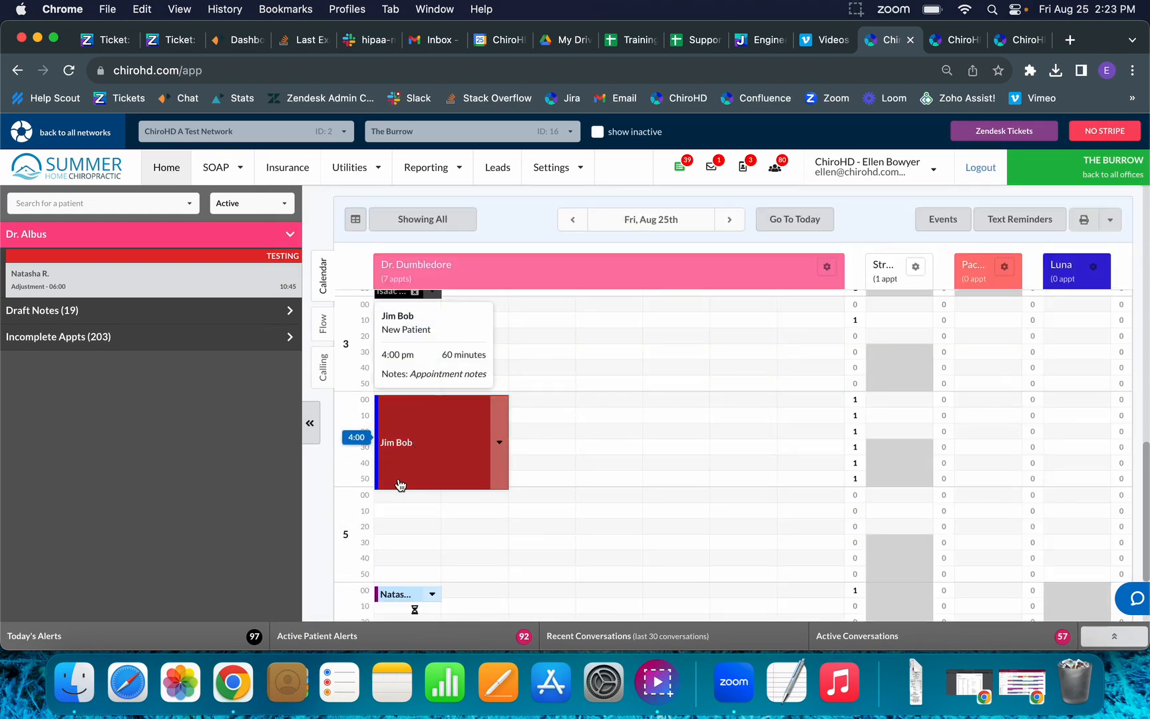
click(434, 461)
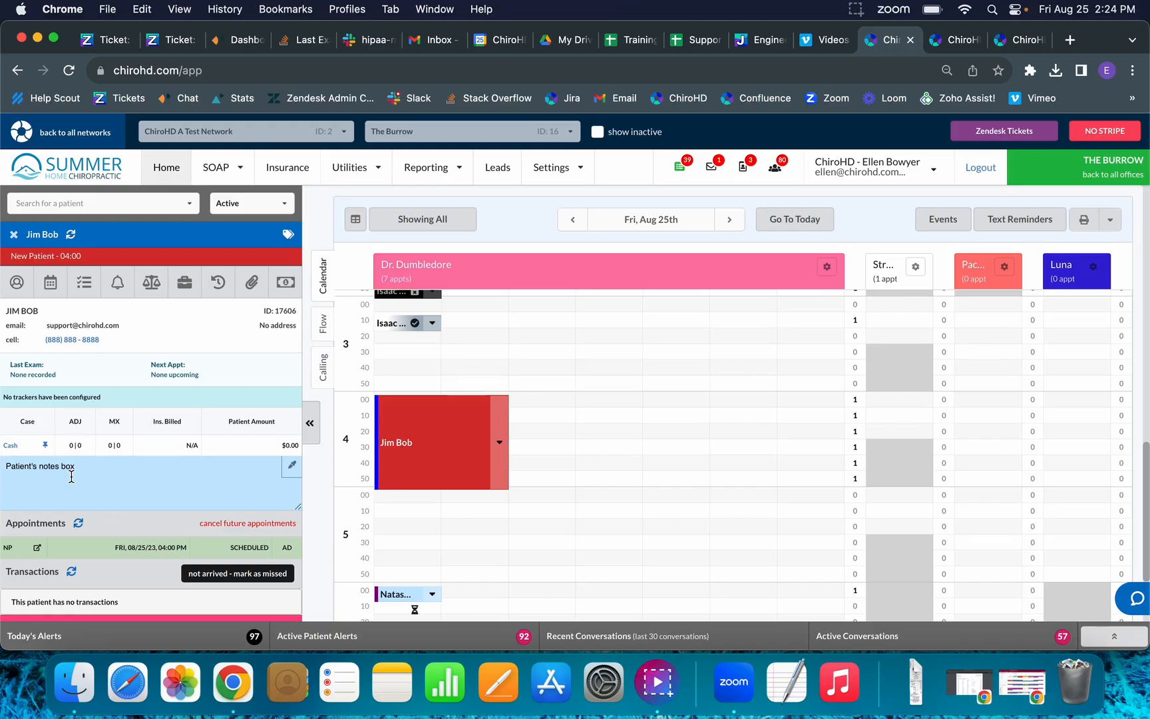
click(399, 440)
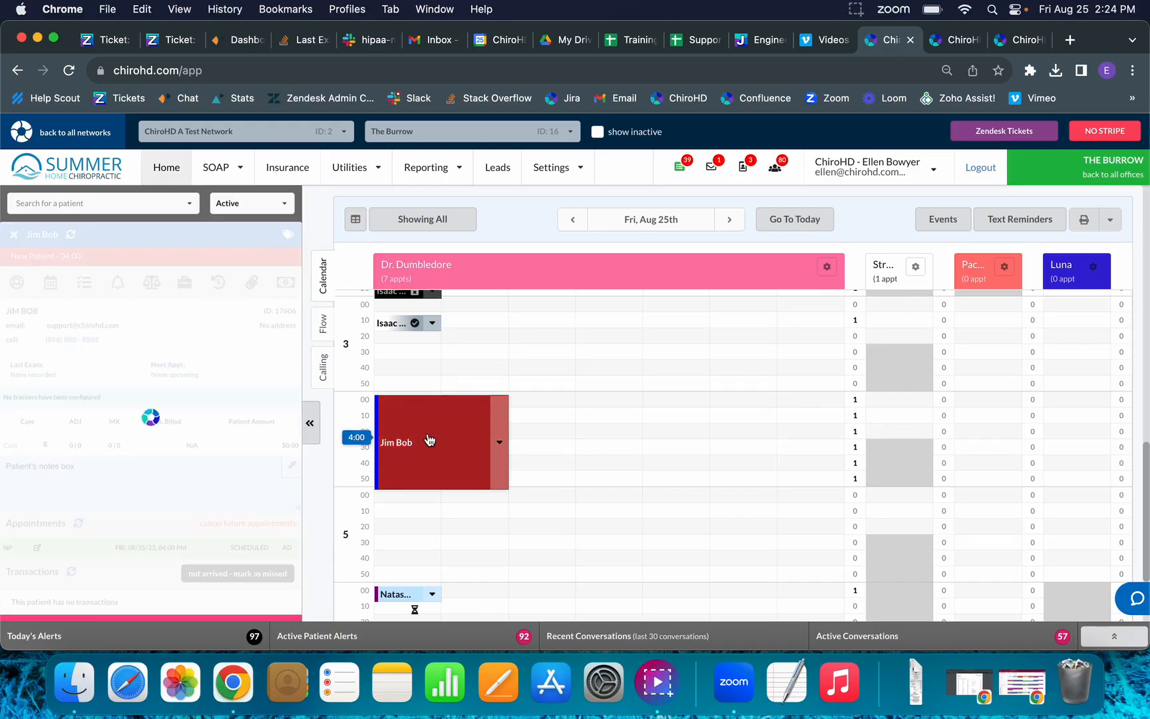
click(259, 285)
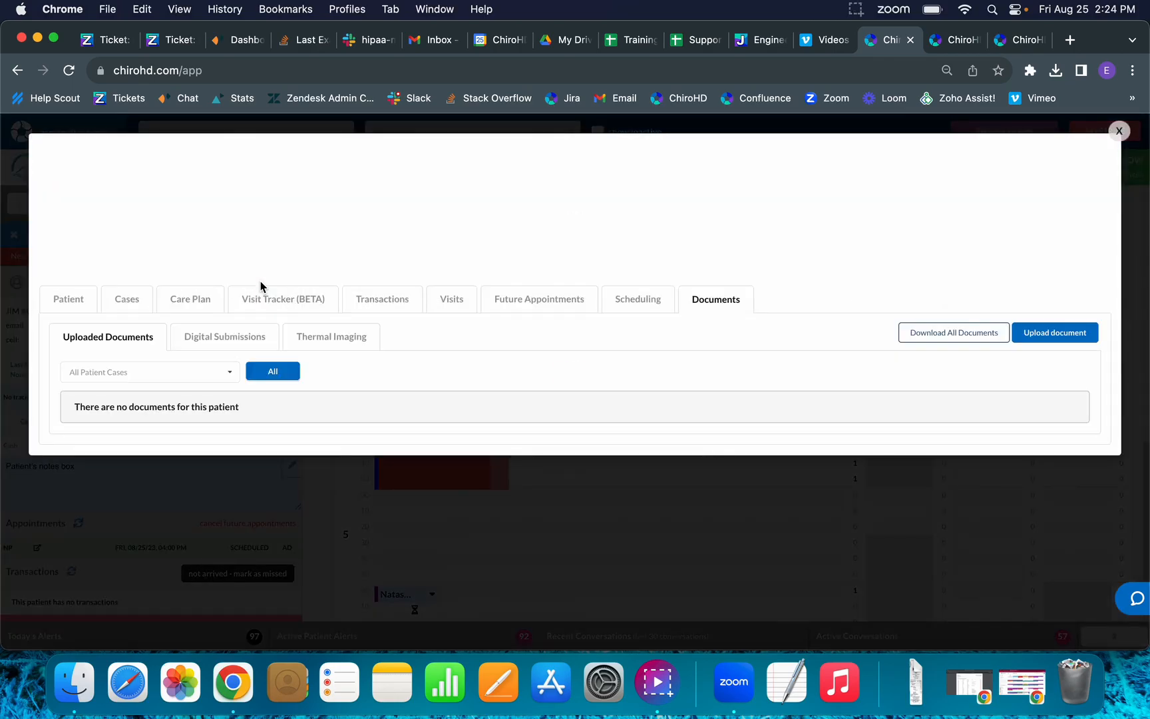
click(234, 331)
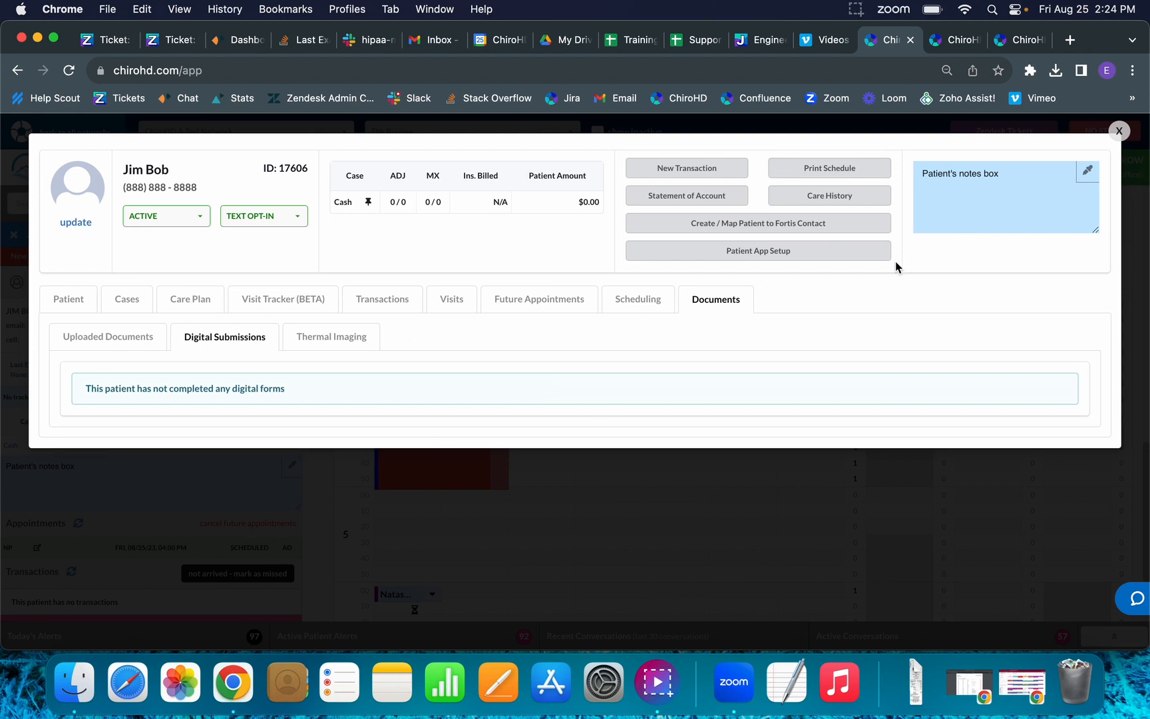
click(1119, 131)
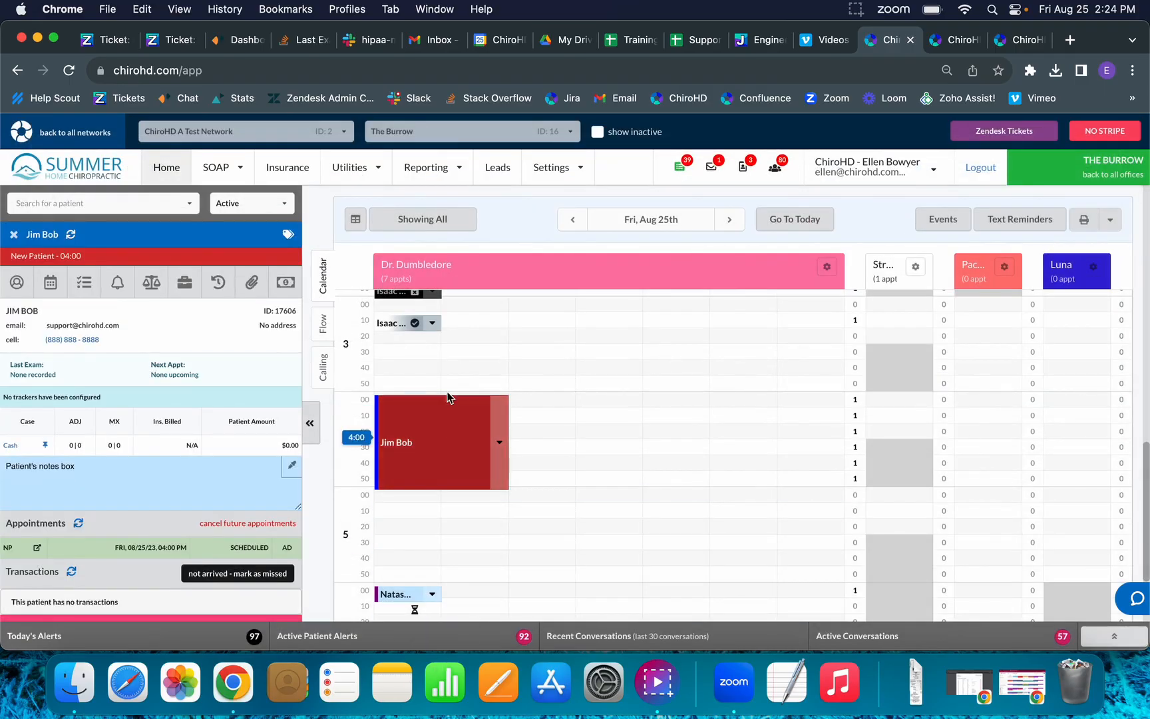
click(252, 283)
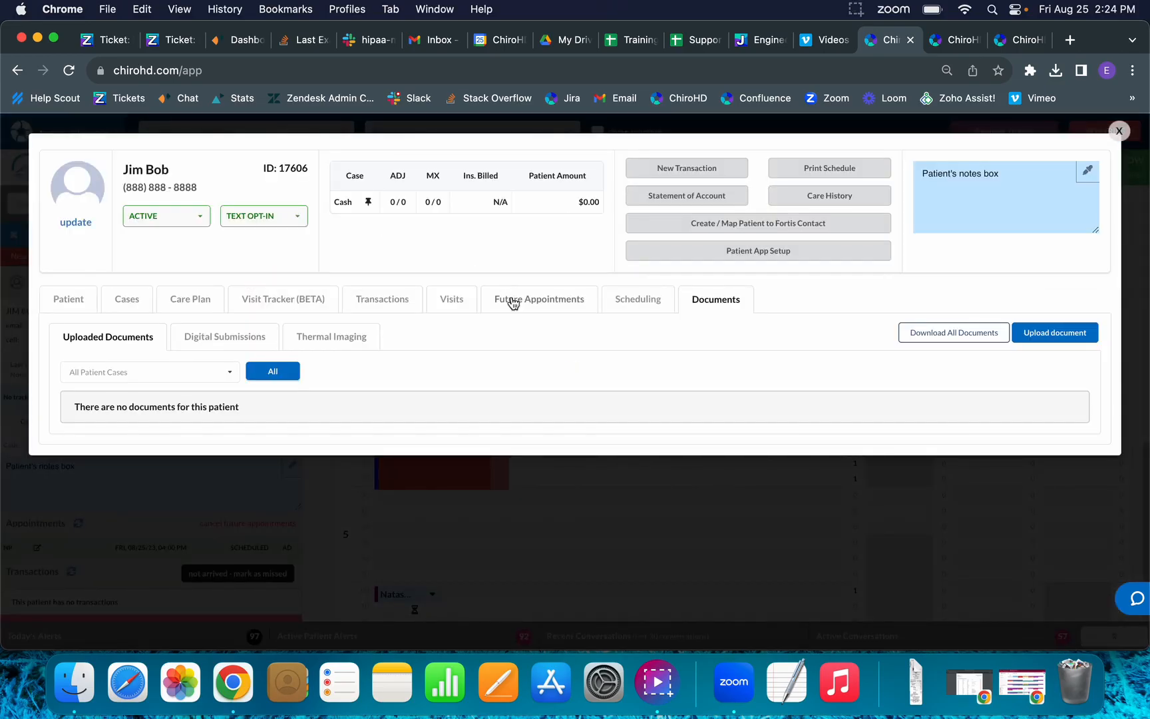
click(254, 337)
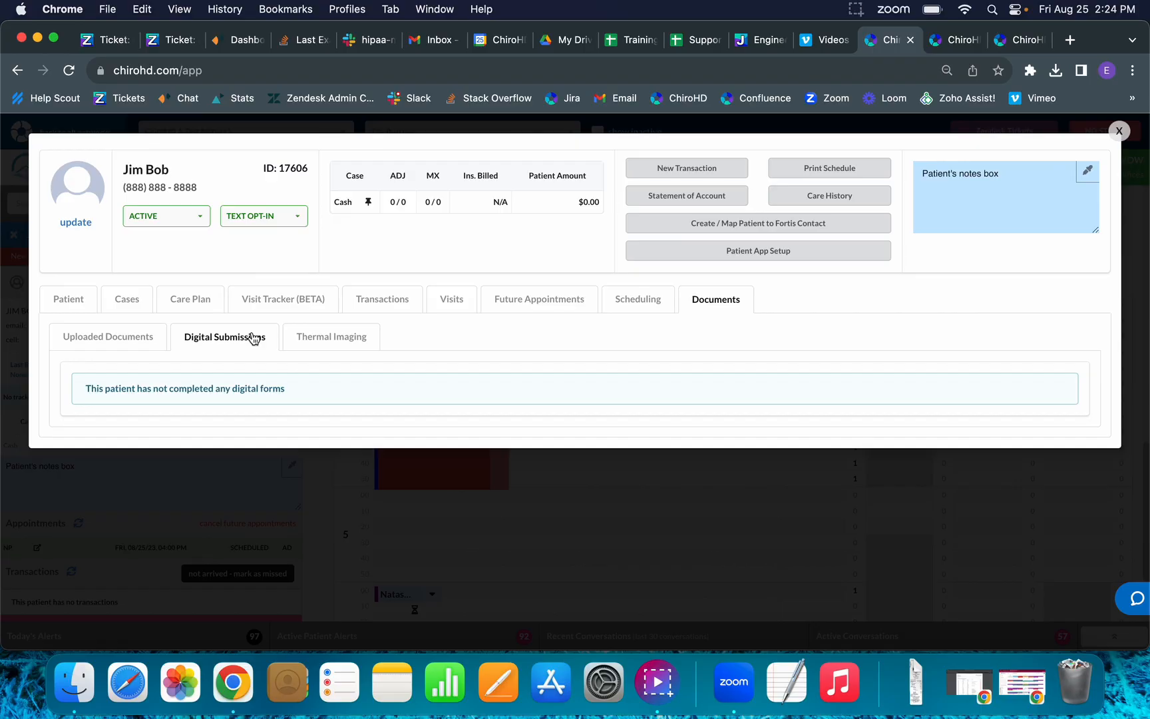
click(1119, 132)
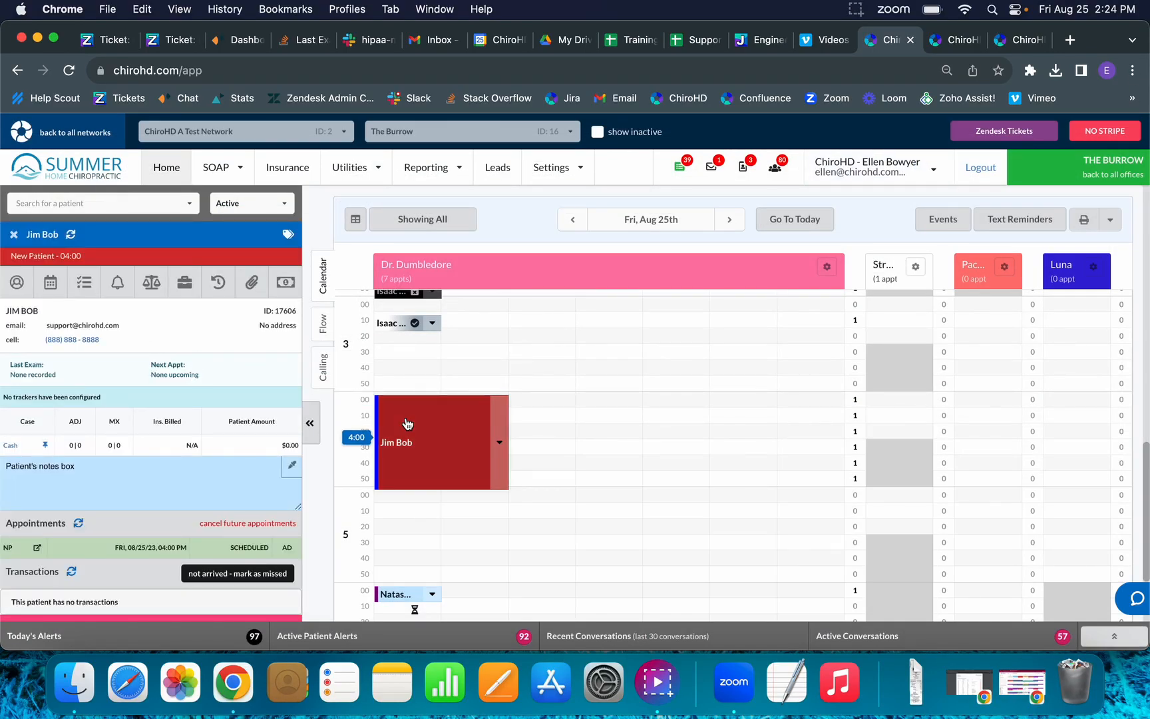
Set the 4:00 appointment's status to Arrived and recheck the status menu.
click(499, 425)
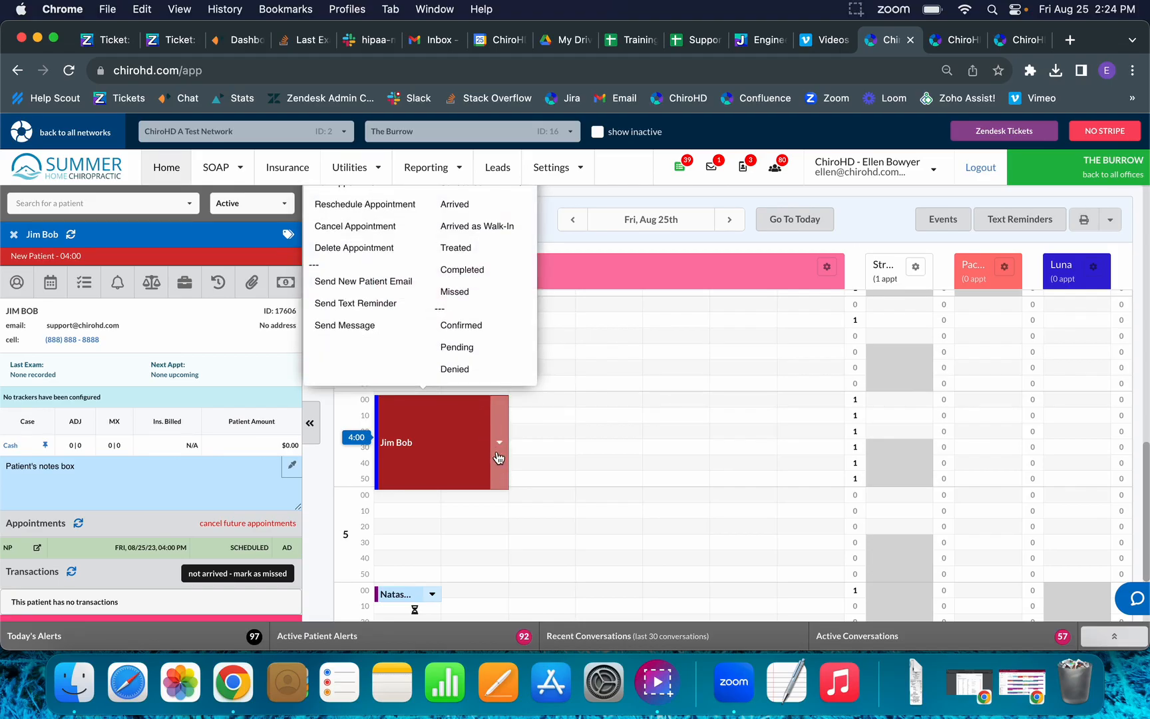
click(516, 205)
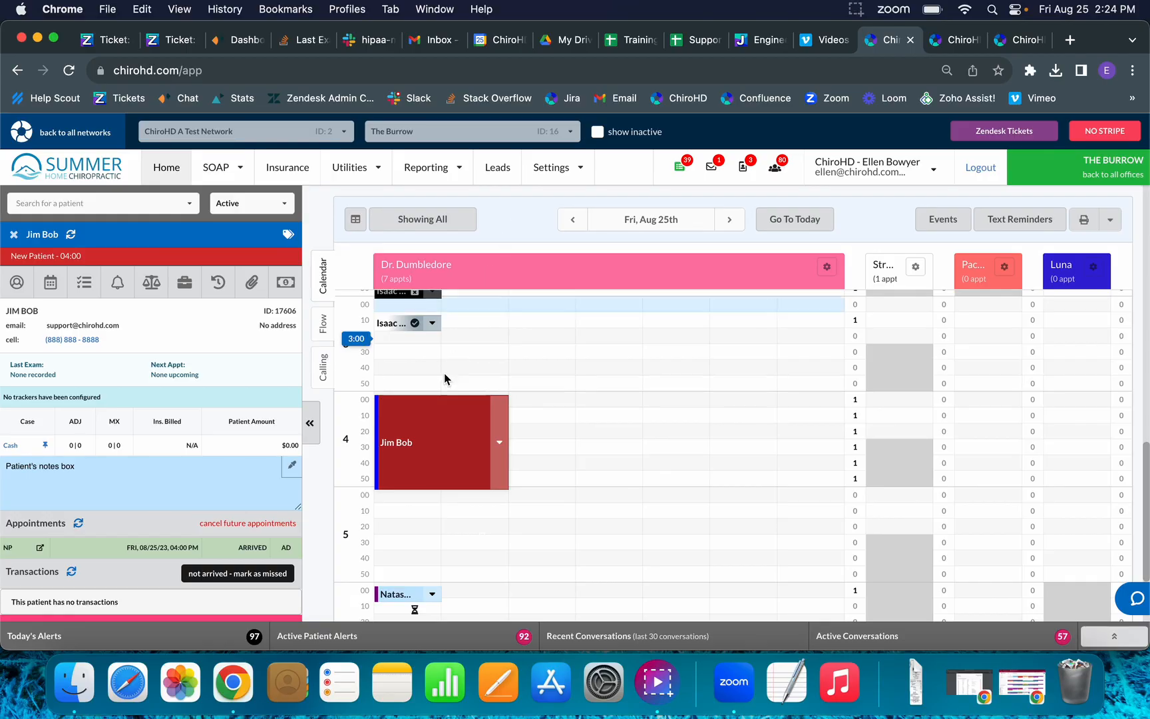
mouse_move(443, 433)
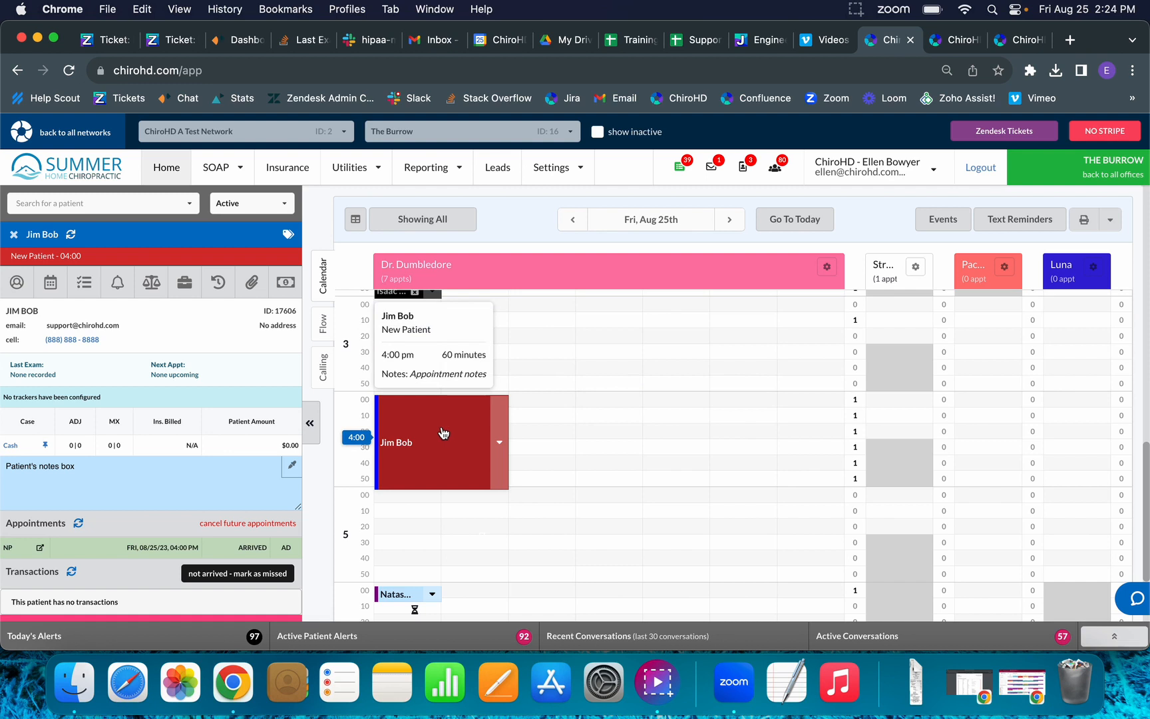
click(500, 442)
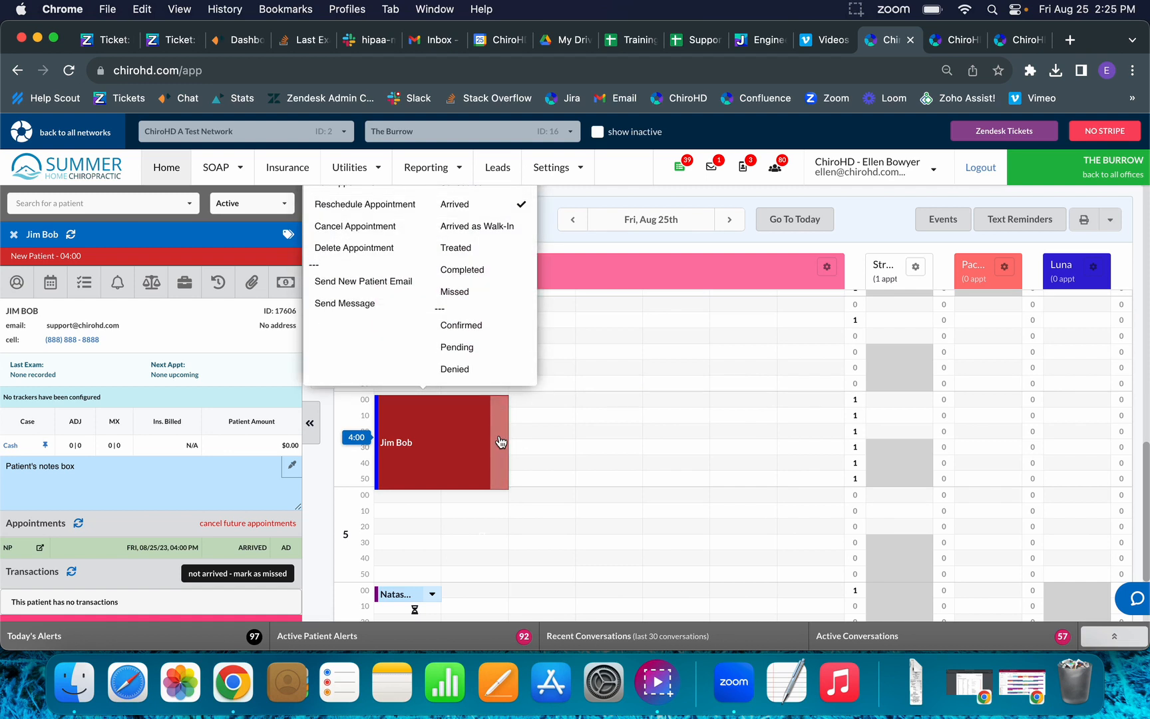
click(632, 175)
scroll(506, 413, up, 3)
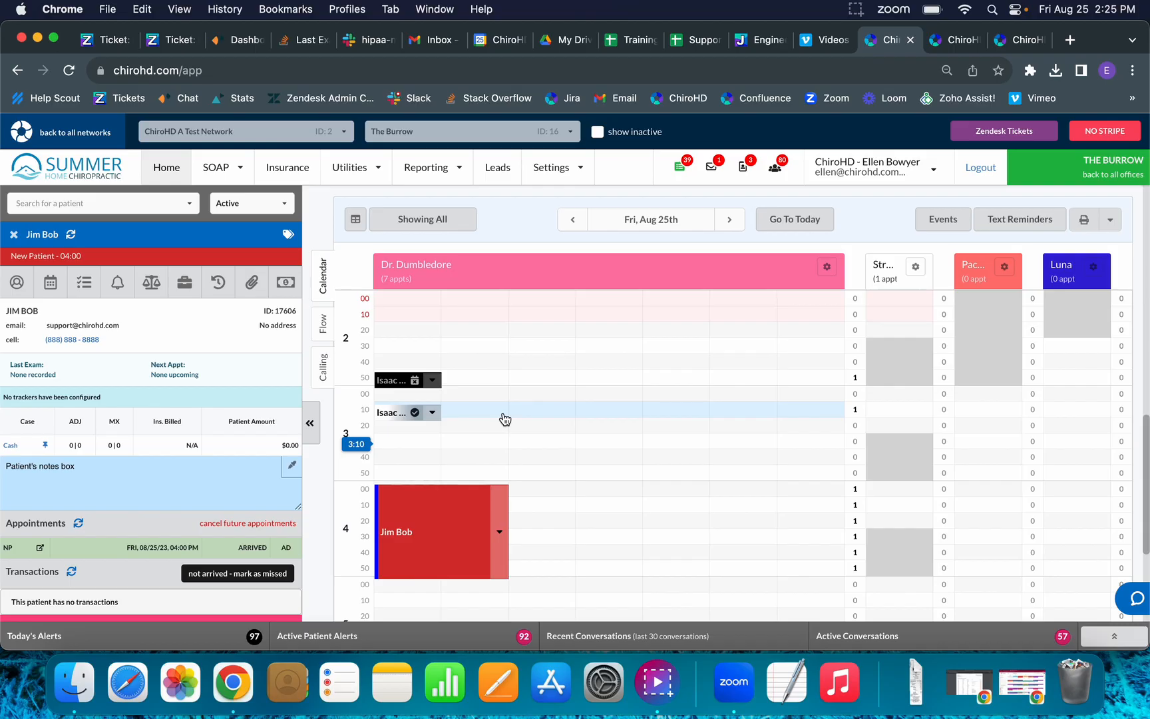
Add the 'Preset - Facebook Special $21 - Day One' charges to a new transaction.
click(285, 287)
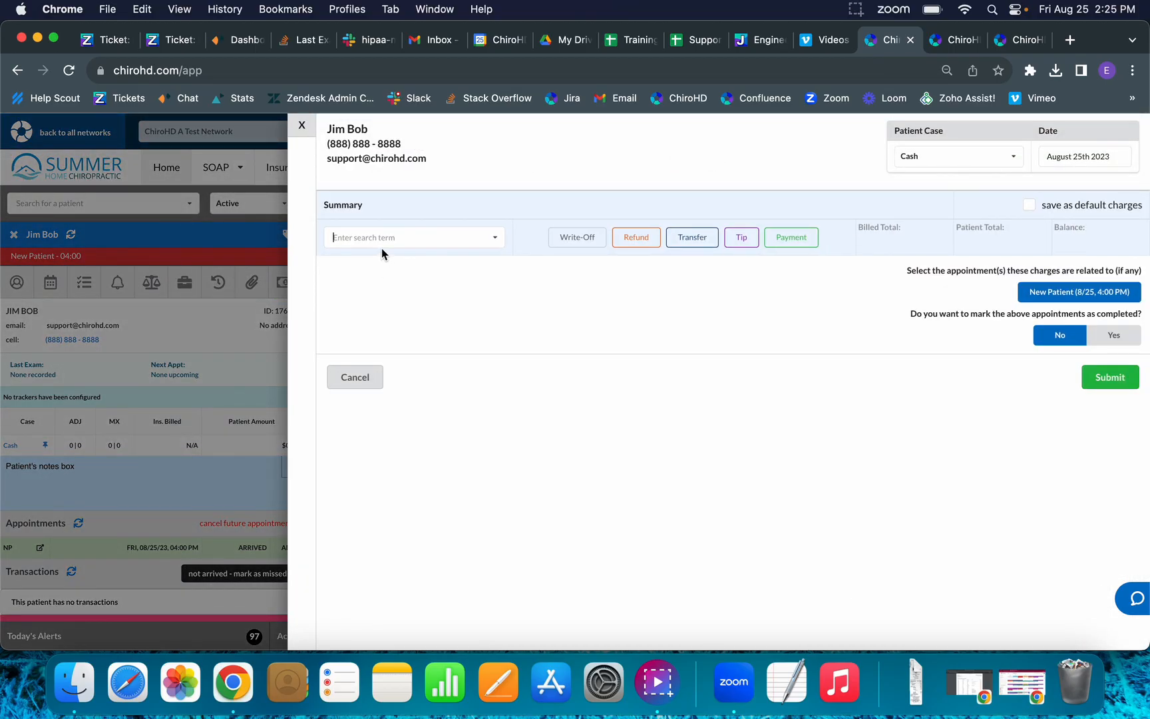
click(382, 241)
text(face)
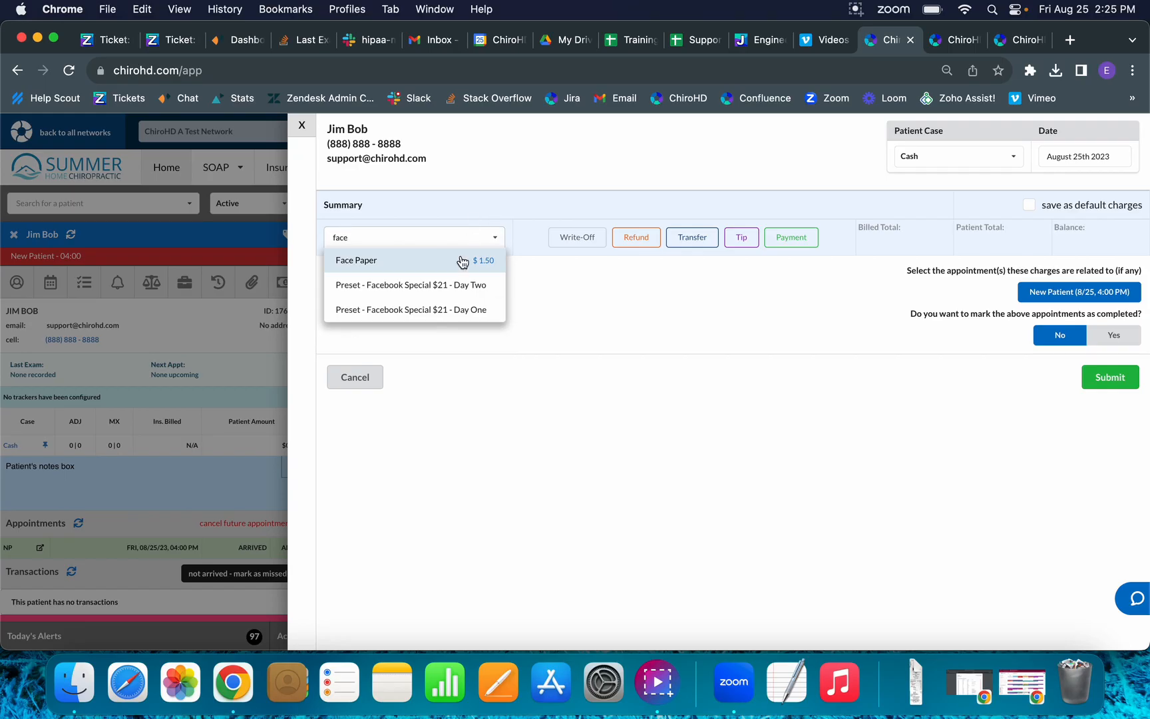
click(430, 318)
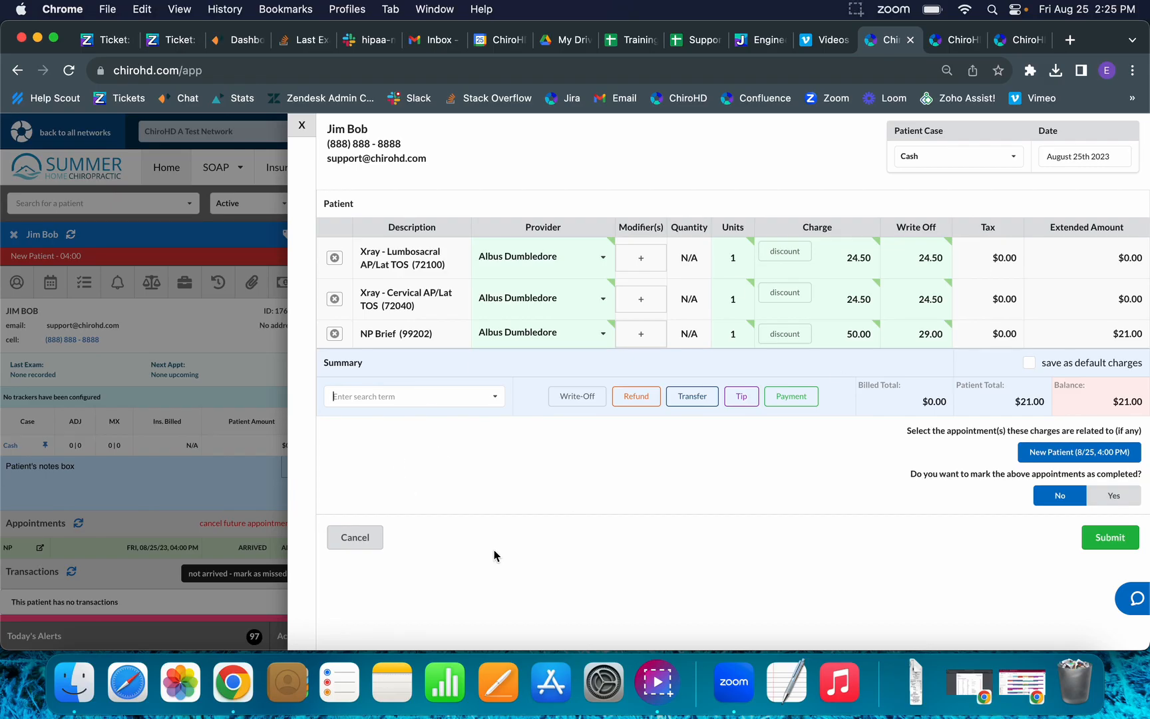
Record a $21.00 Cash payment that brings the balance to $0.00.
click(779, 401)
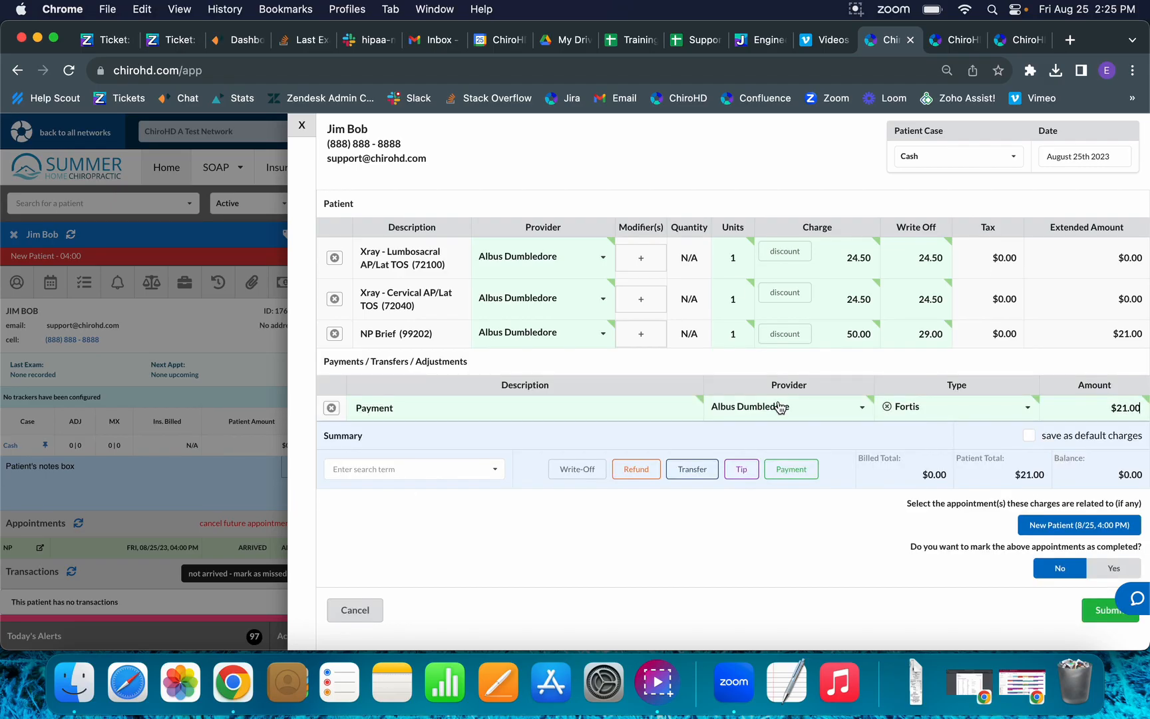
click(914, 407)
text(cash)
click(917, 434)
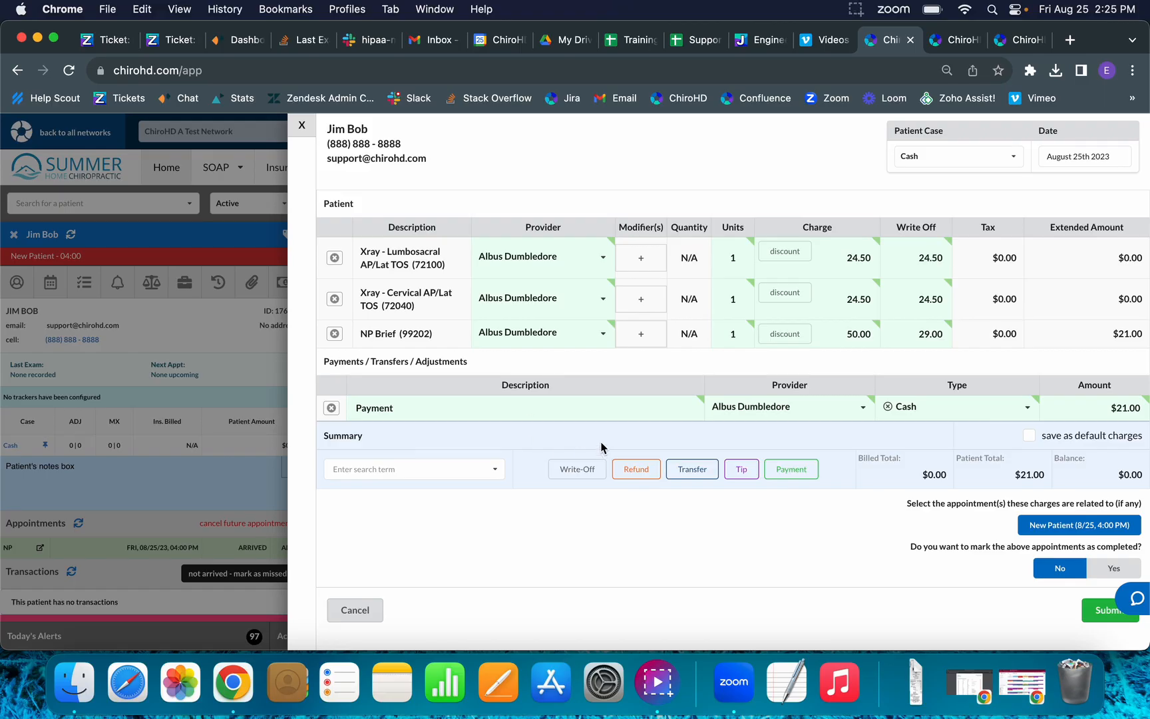
Submit the charges and payment, then drag the appointment to start at 3:40.
click(1099, 612)
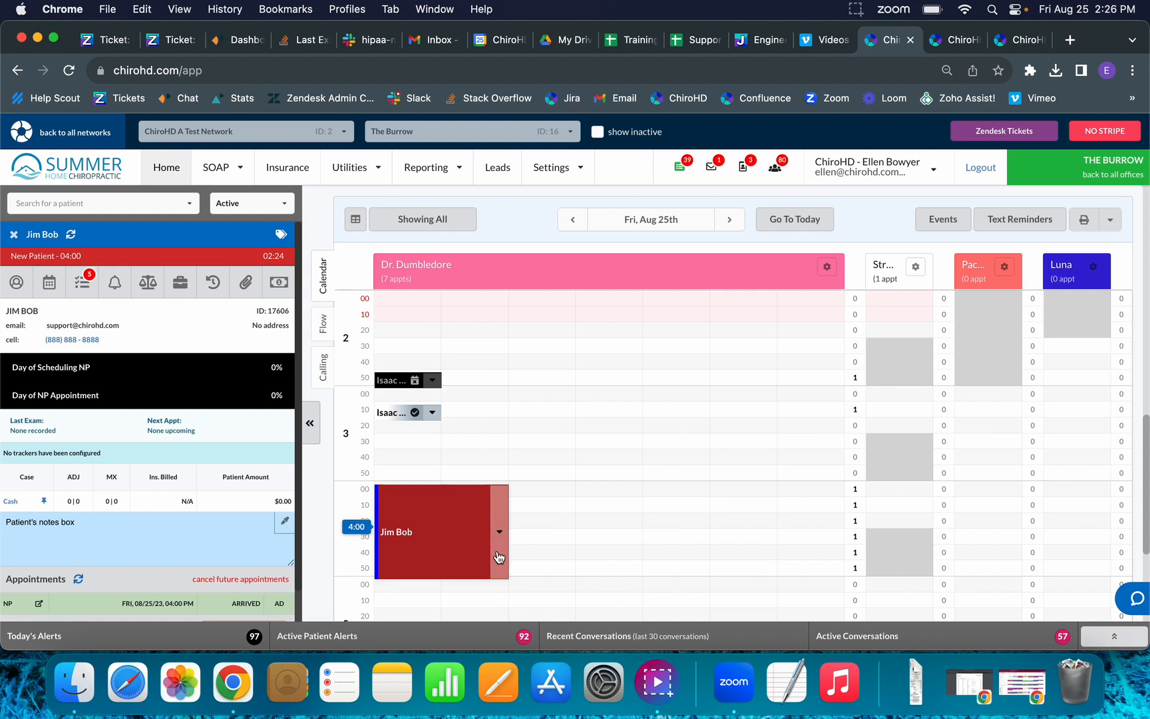
drag(499, 556, 553, 456)
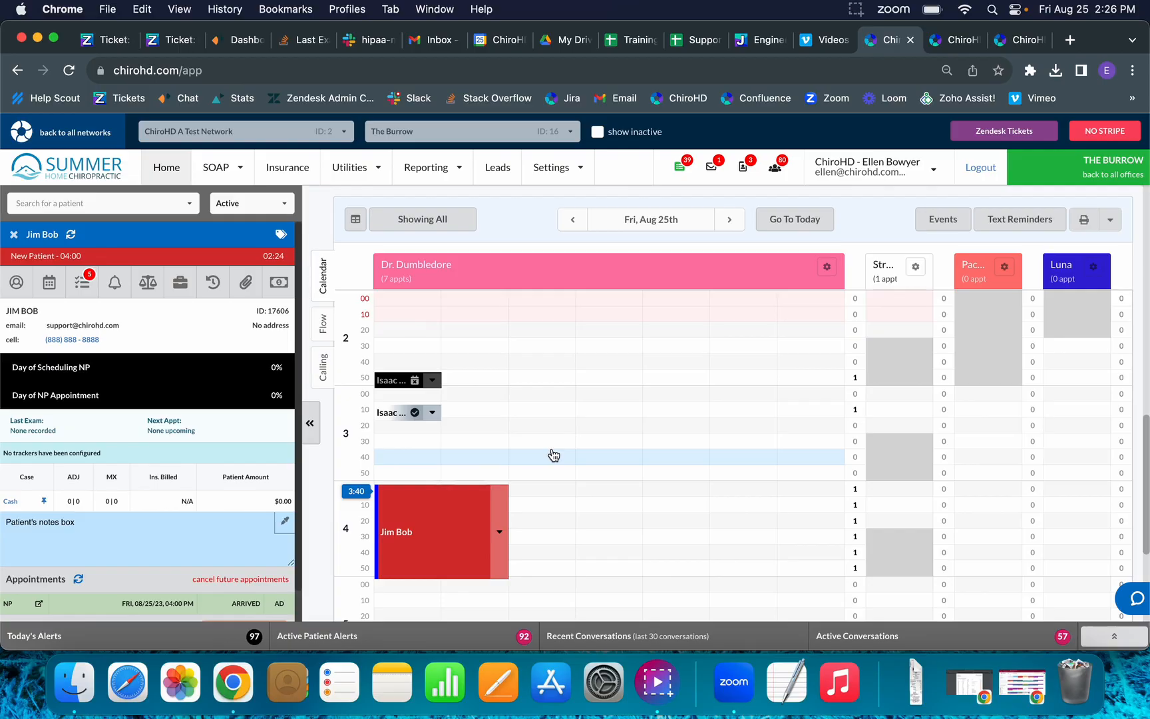
drag(553, 455, 553, 455)
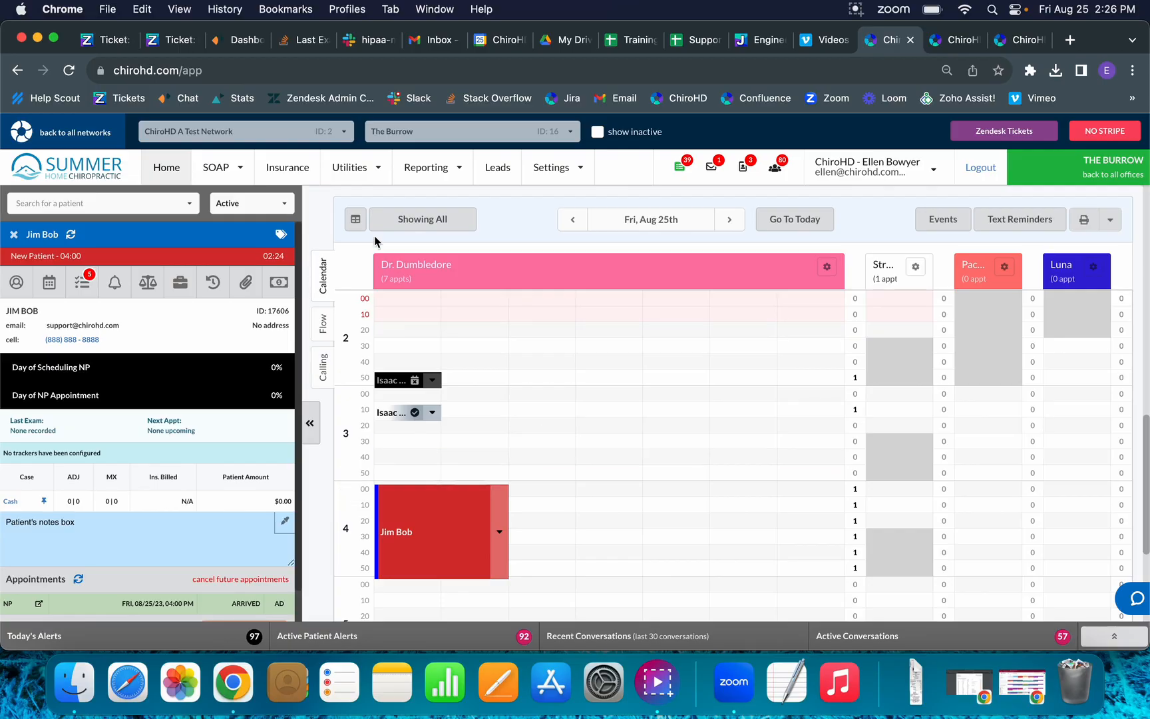
Switch the SOAP notes to Provider Mode.
click(241, 172)
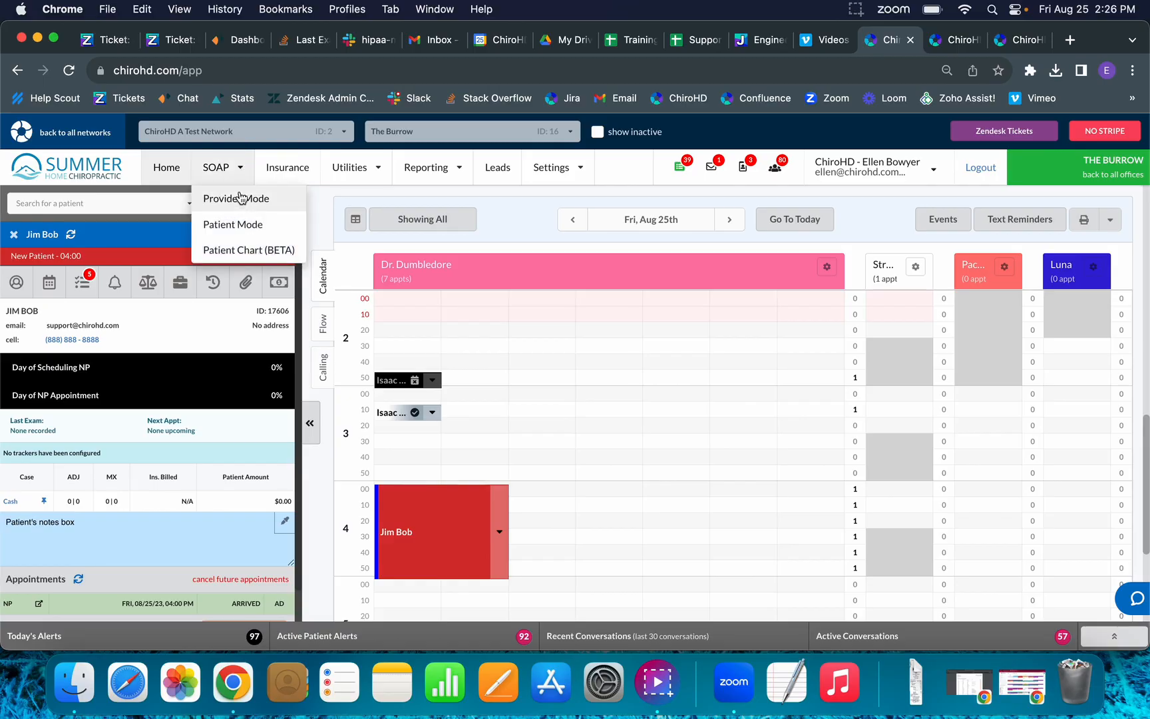
click(239, 196)
click(237, 171)
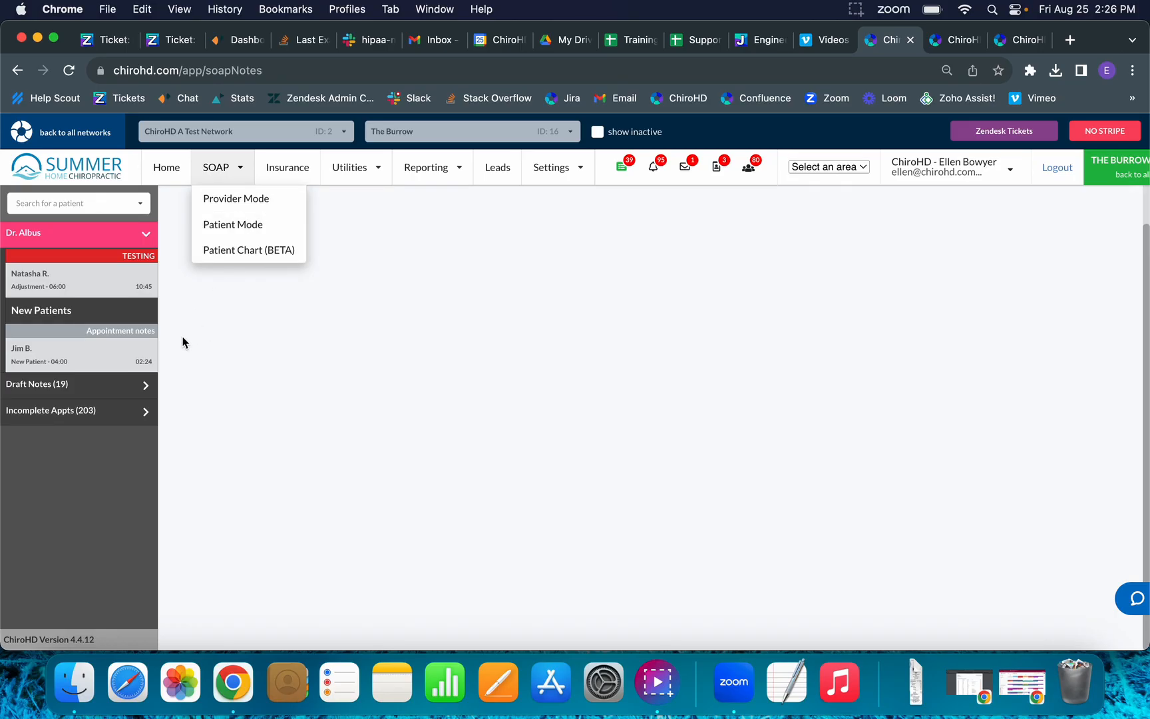
Add a Subjective entry to the patient's note: feeling The Same, pain 2, Right Knee Pain.
click(130, 344)
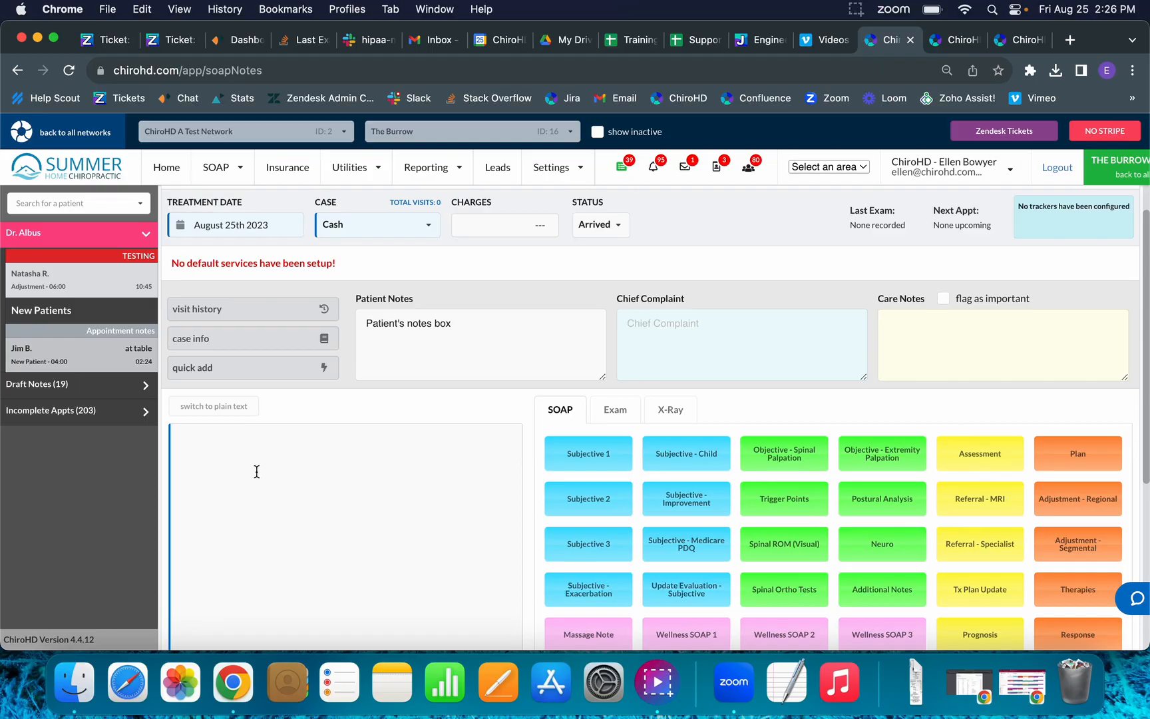
scroll(432, 313, down, 2)
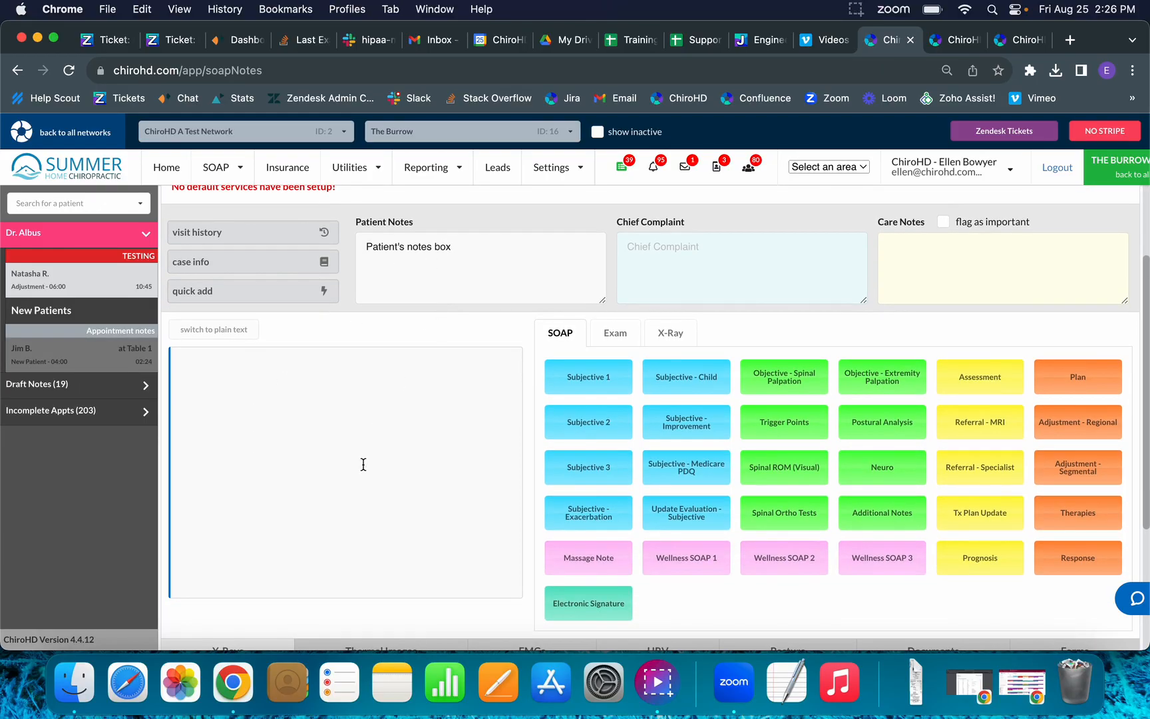
click(599, 383)
click(591, 210)
click(590, 210)
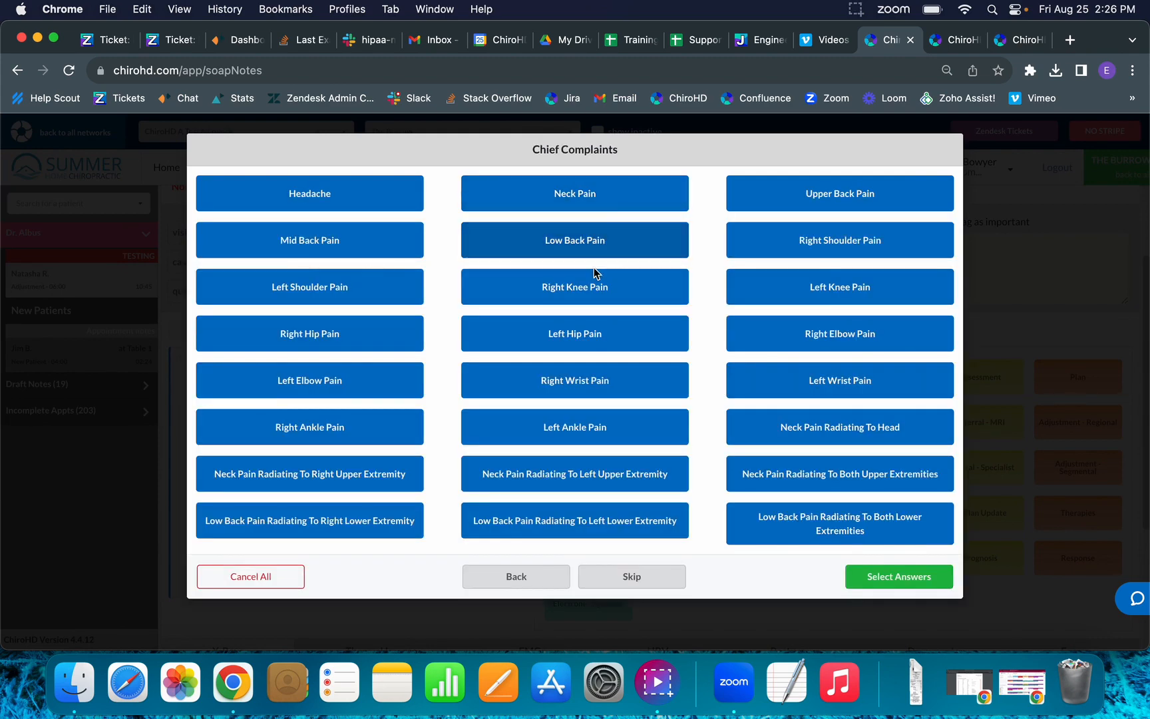
click(595, 281)
click(859, 579)
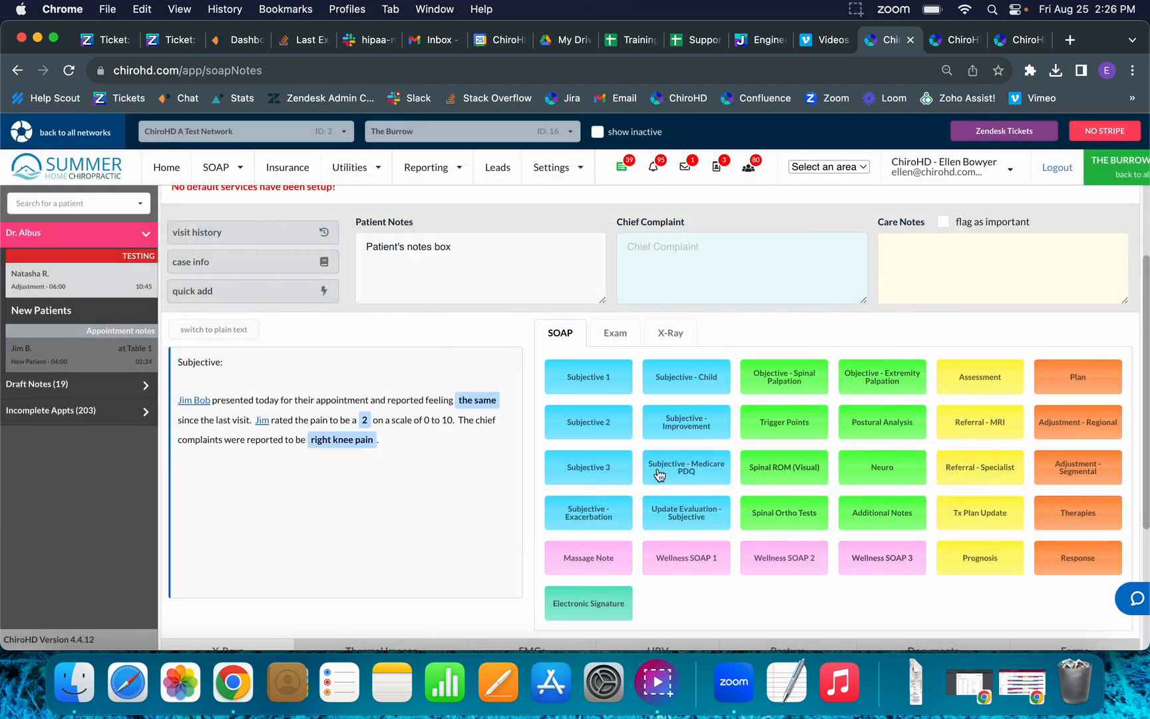
scroll(468, 505, up, 1)
scroll(468, 505, up, 2)
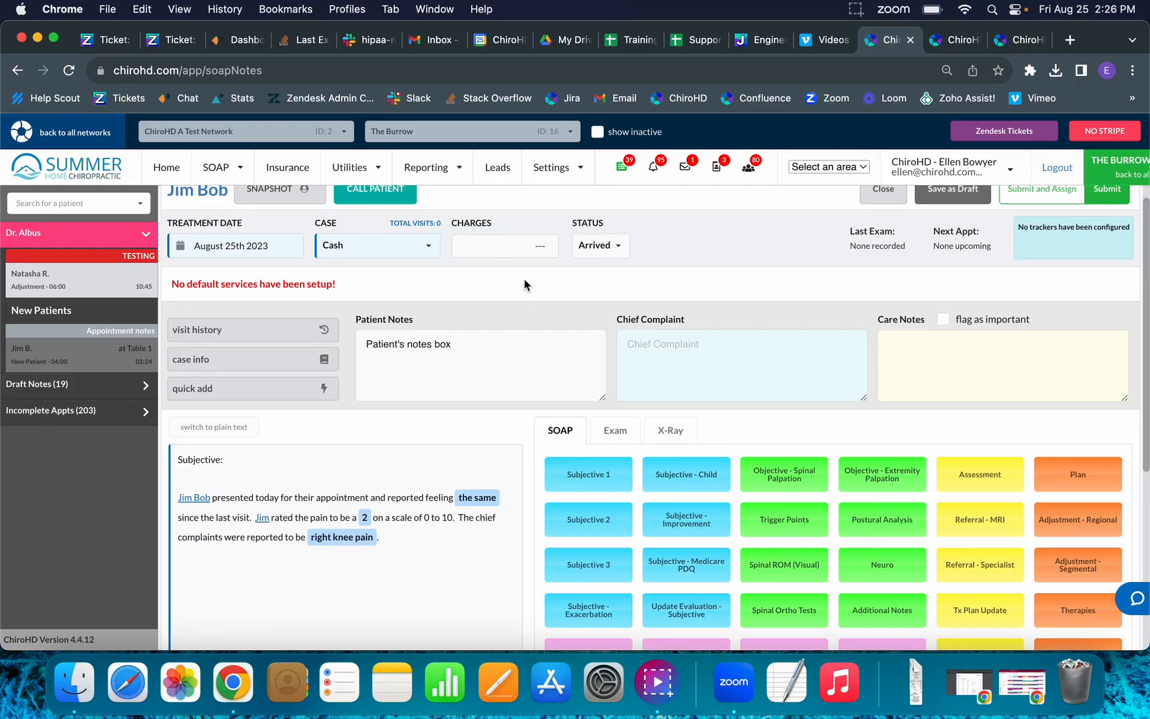
Close the visit charges without changes and Submit and Assign the note.
click(537, 249)
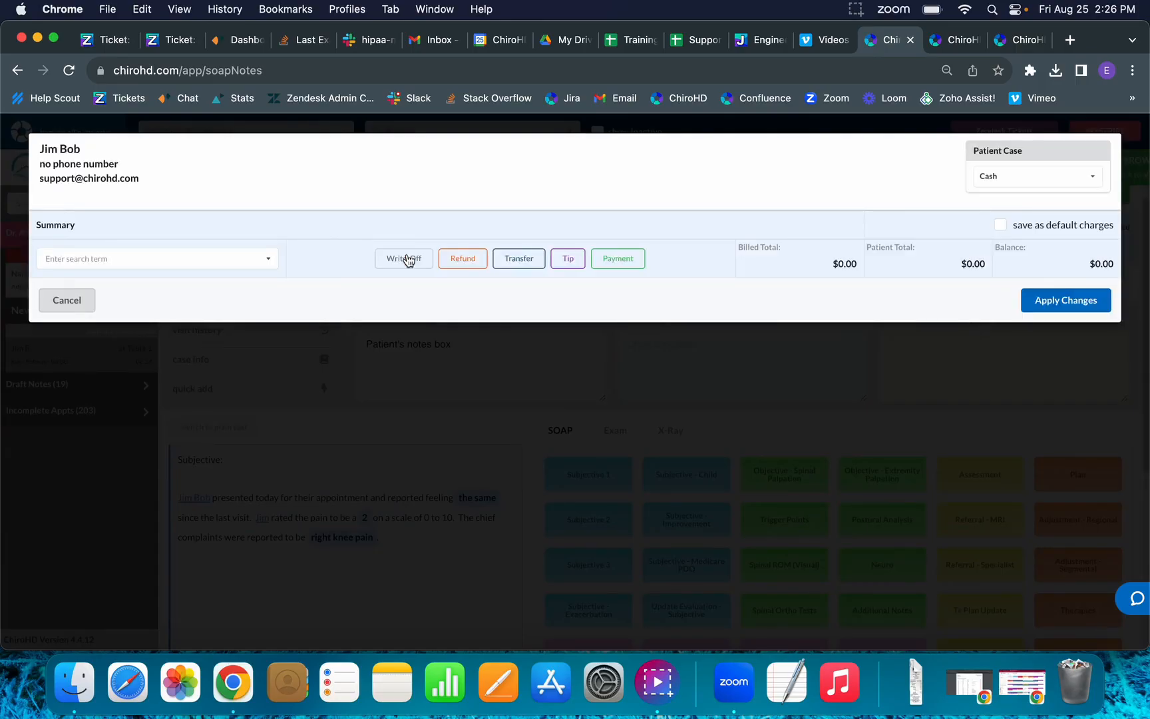
click(75, 300)
click(1067, 191)
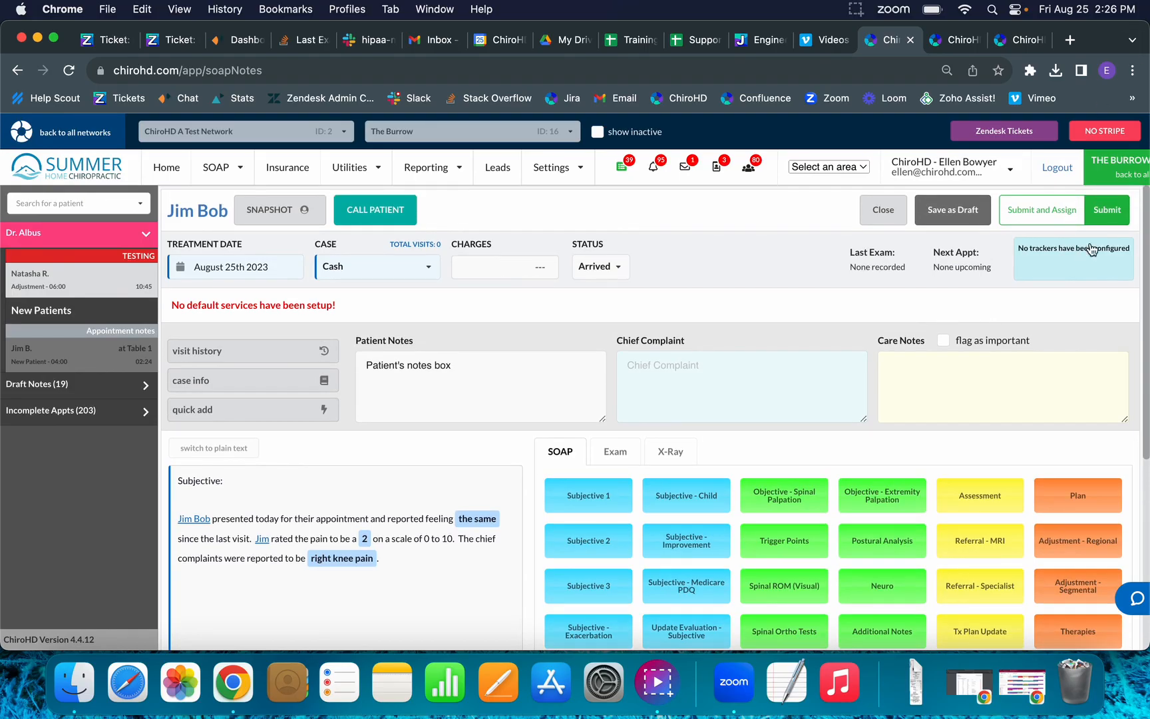
Go back to the home schedule and open the patient's details from the 4:00 appointment.
click(153, 171)
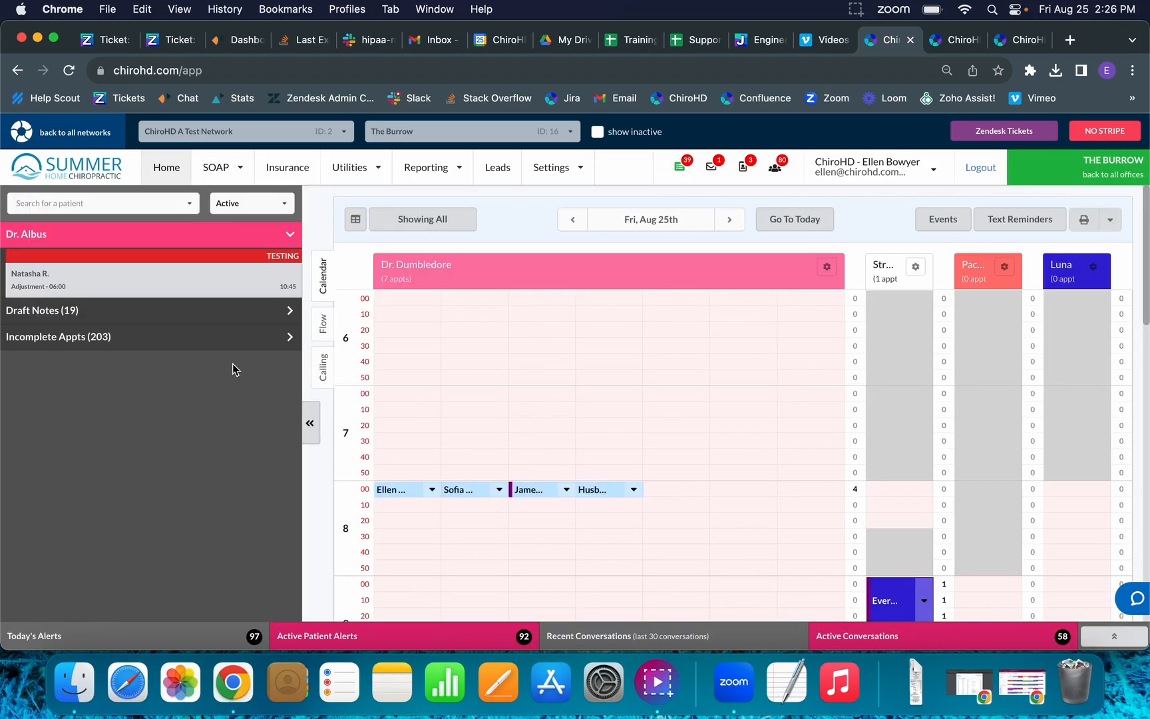
scroll(463, 369, down, 15)
scroll(462, 365, down, 5)
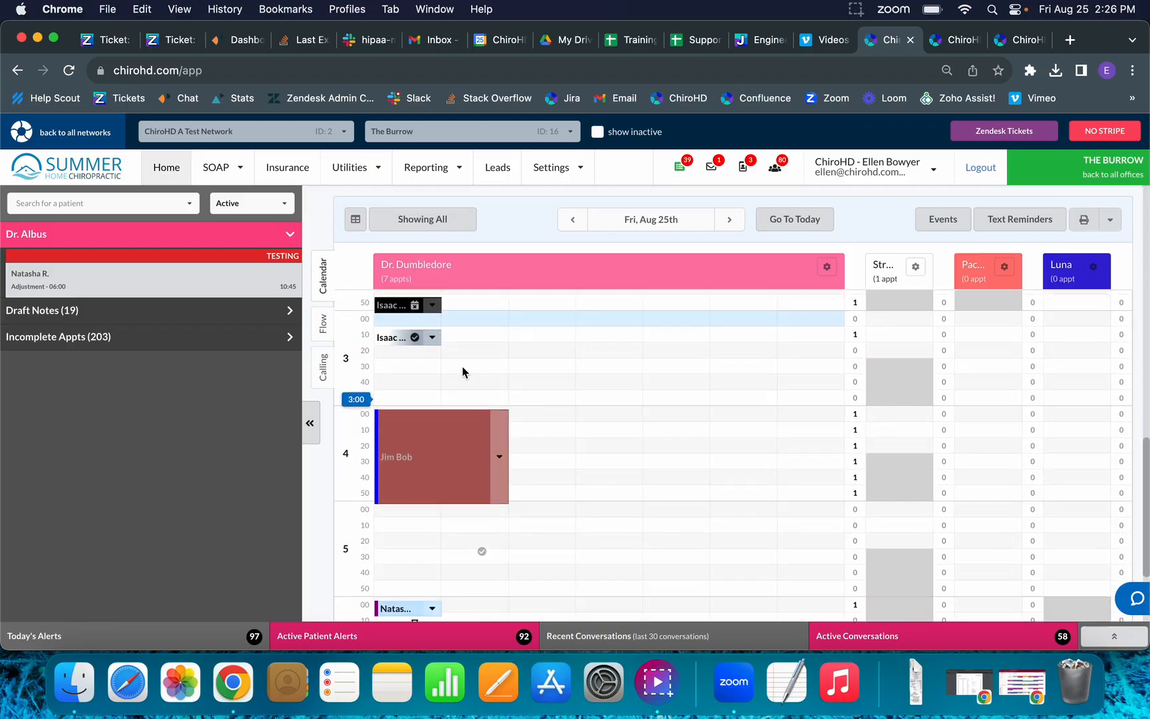
click(438, 402)
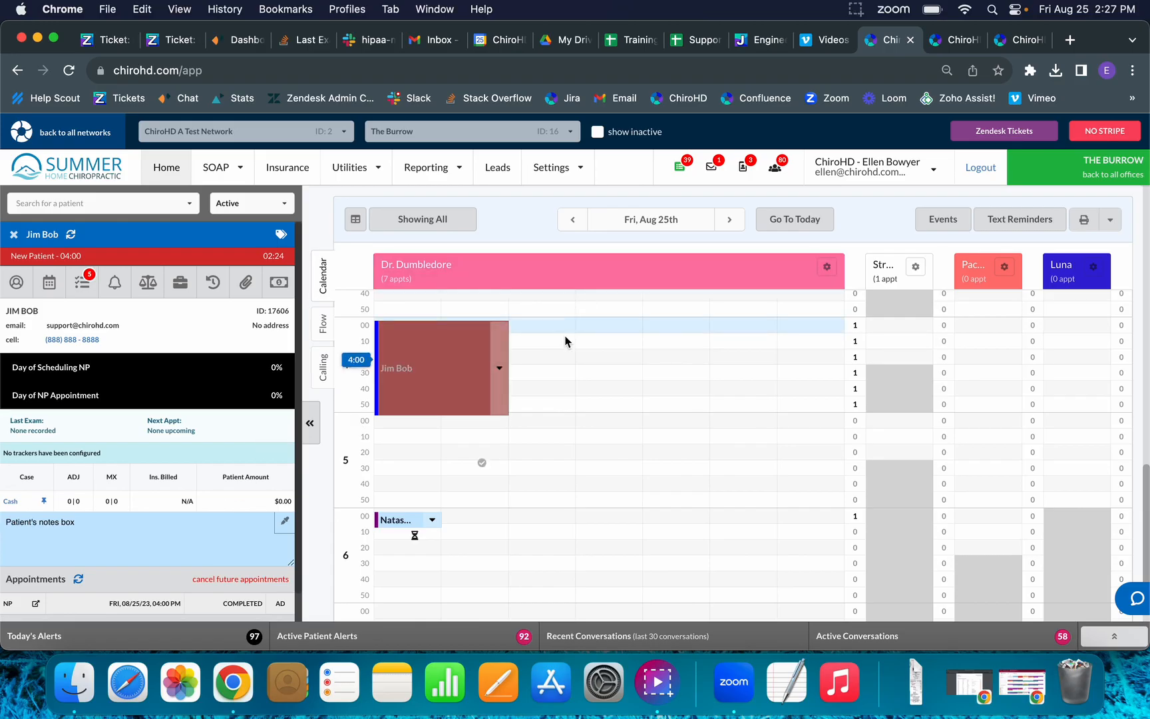
scroll(566, 346, down, 1)
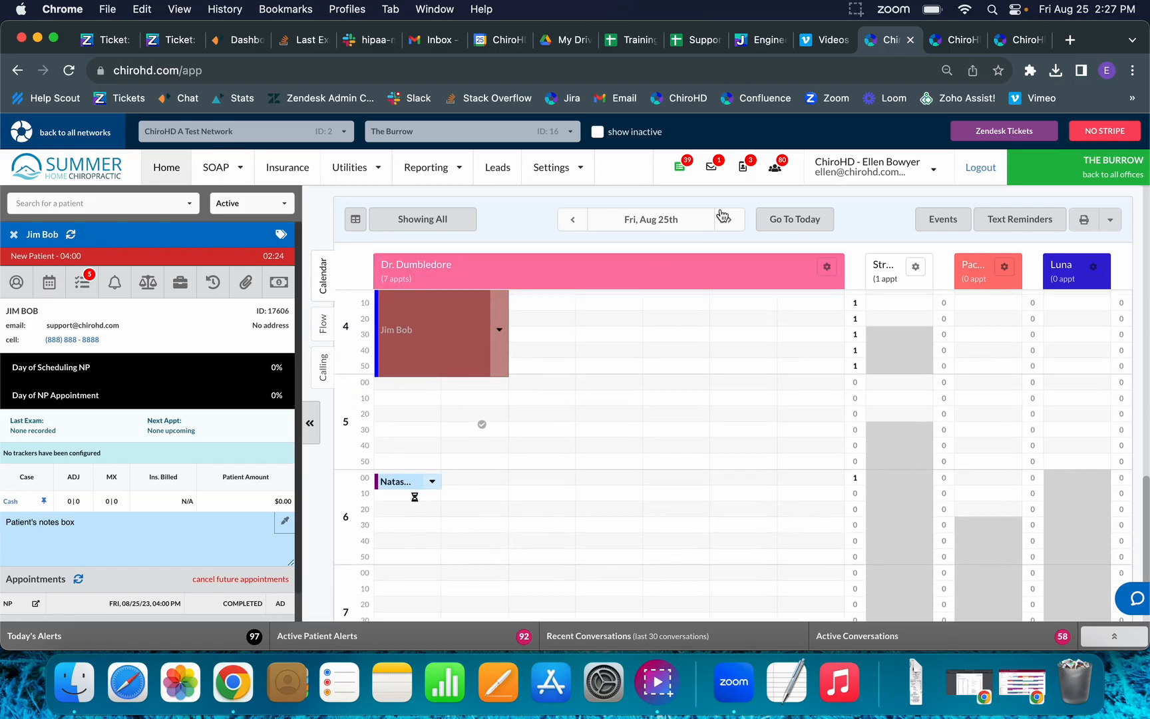
Step the calendar forward through Aug 26th–28th, then jump back to today.
click(658, 220)
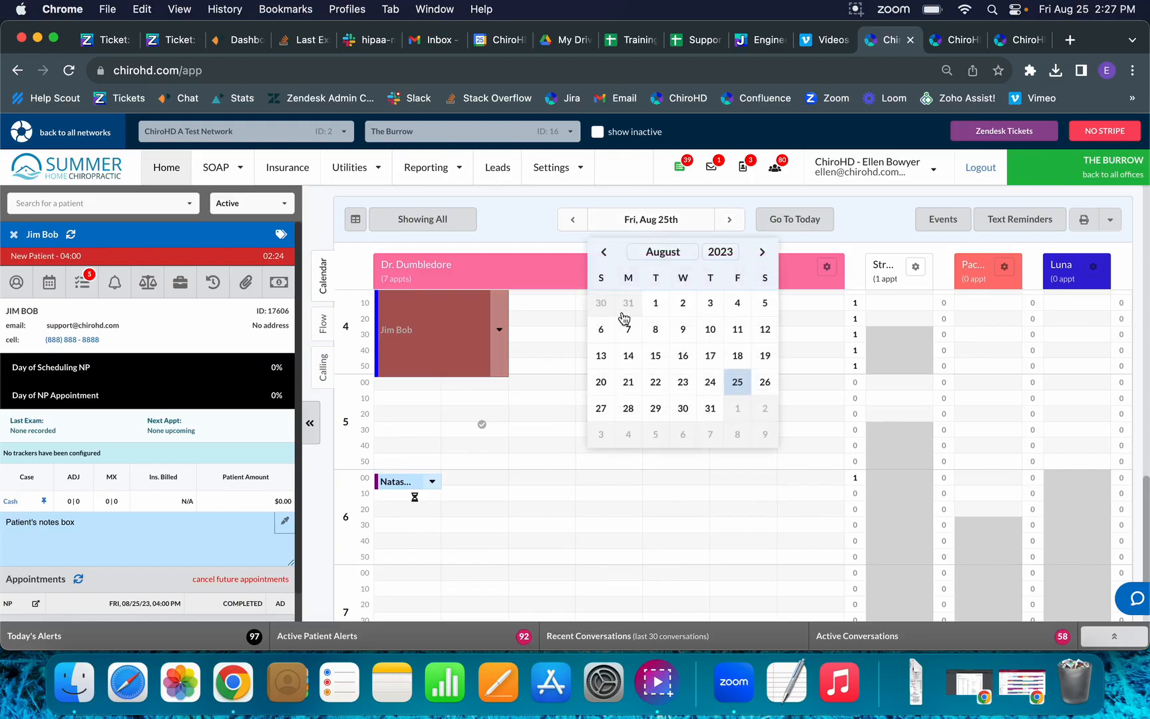
click(731, 223)
click(732, 223)
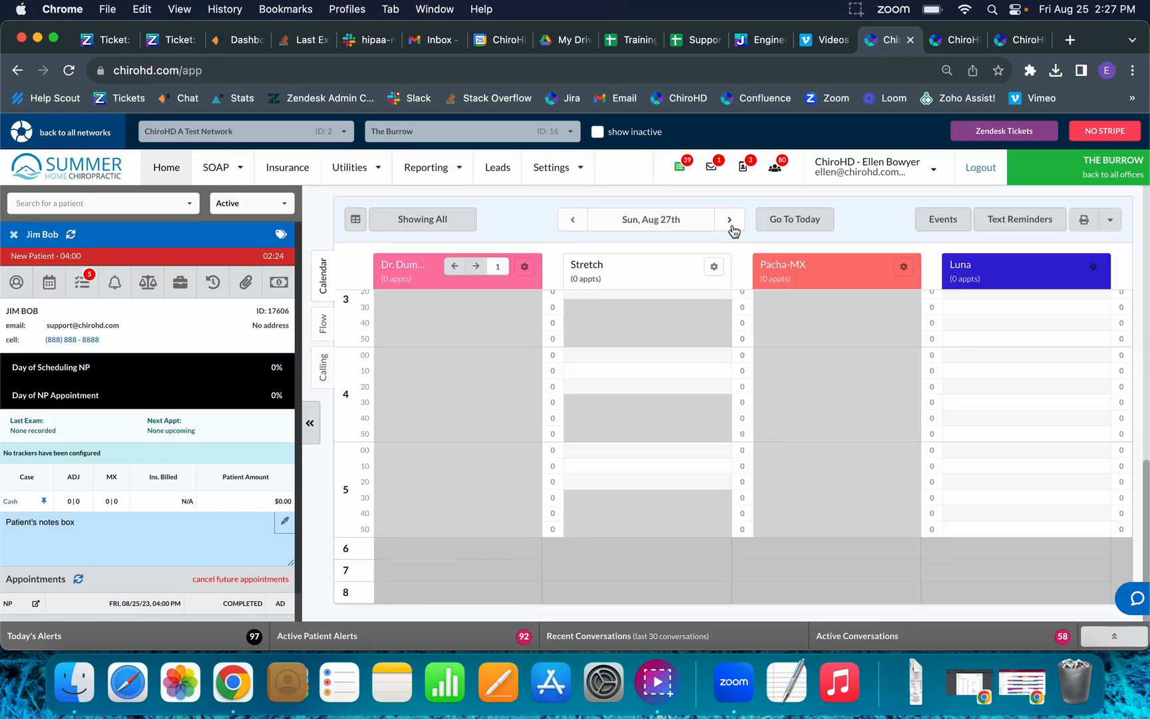
click(730, 222)
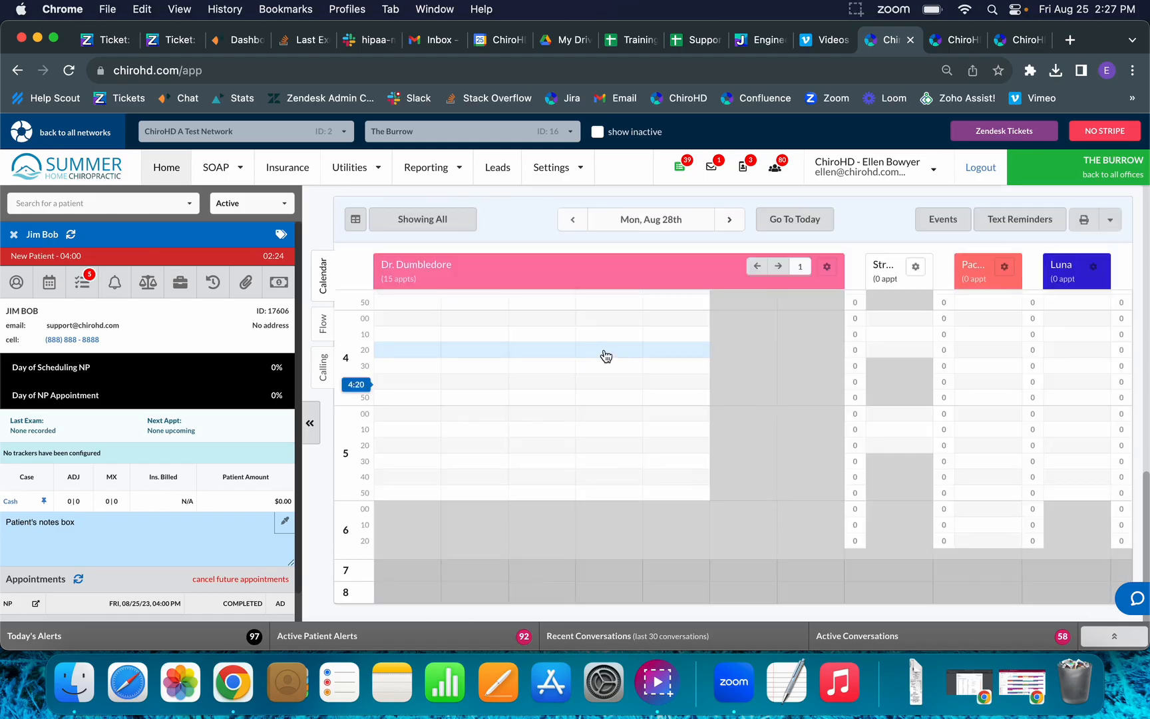
click(780, 223)
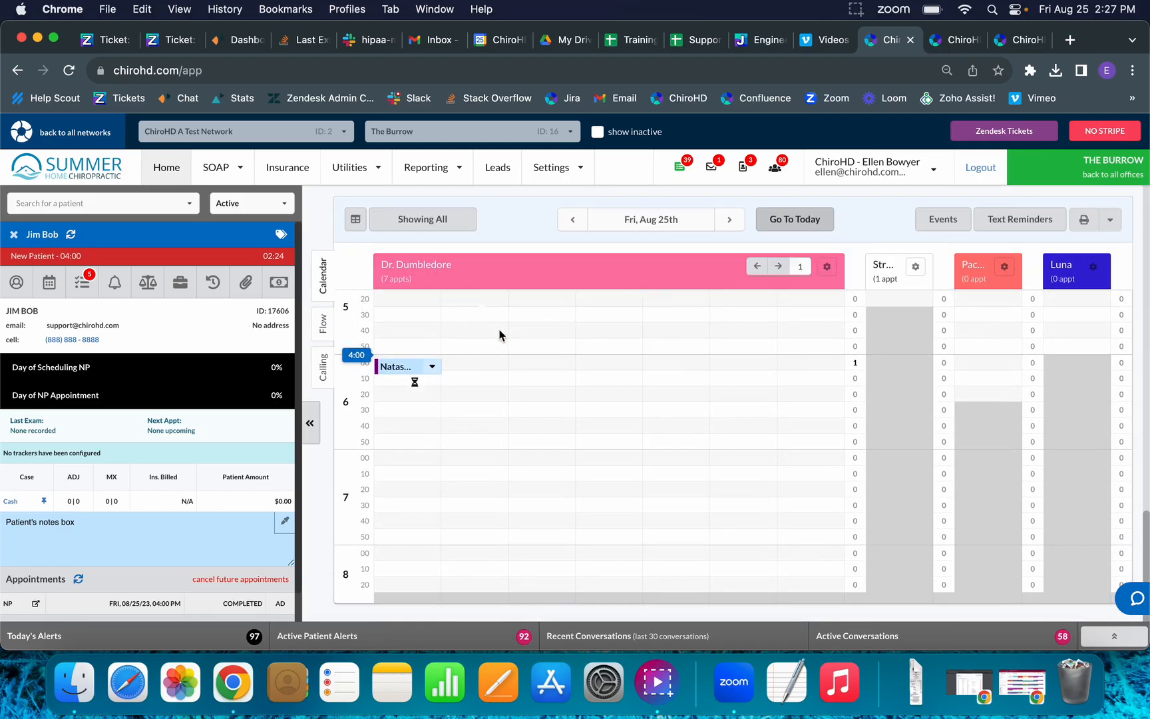
Close the patient panel, reopen it from the appointment to check Completed status, and close it.
click(14, 235)
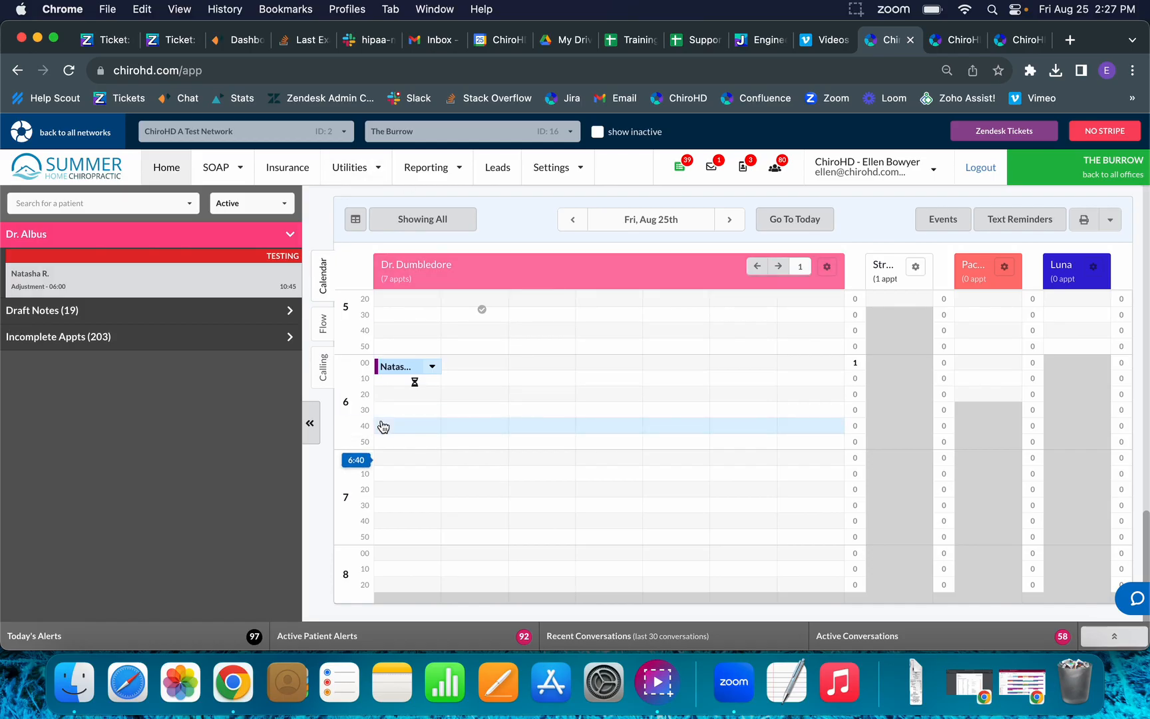
scroll(457, 401, up, 3)
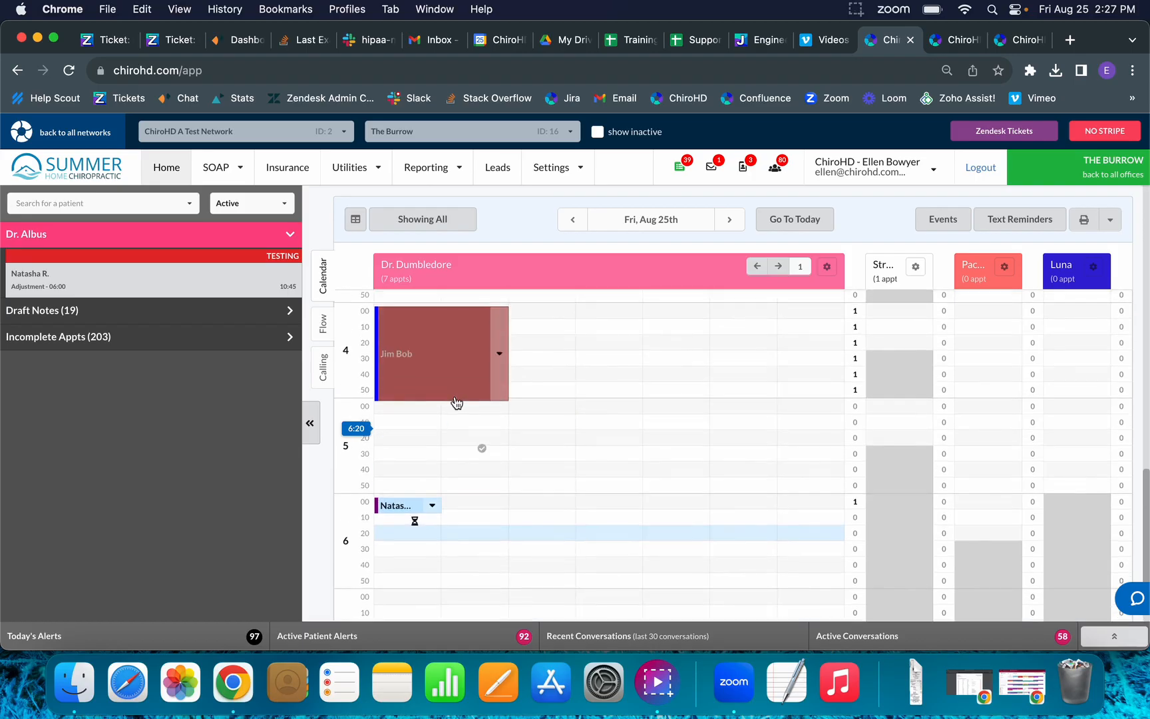
click(450, 380)
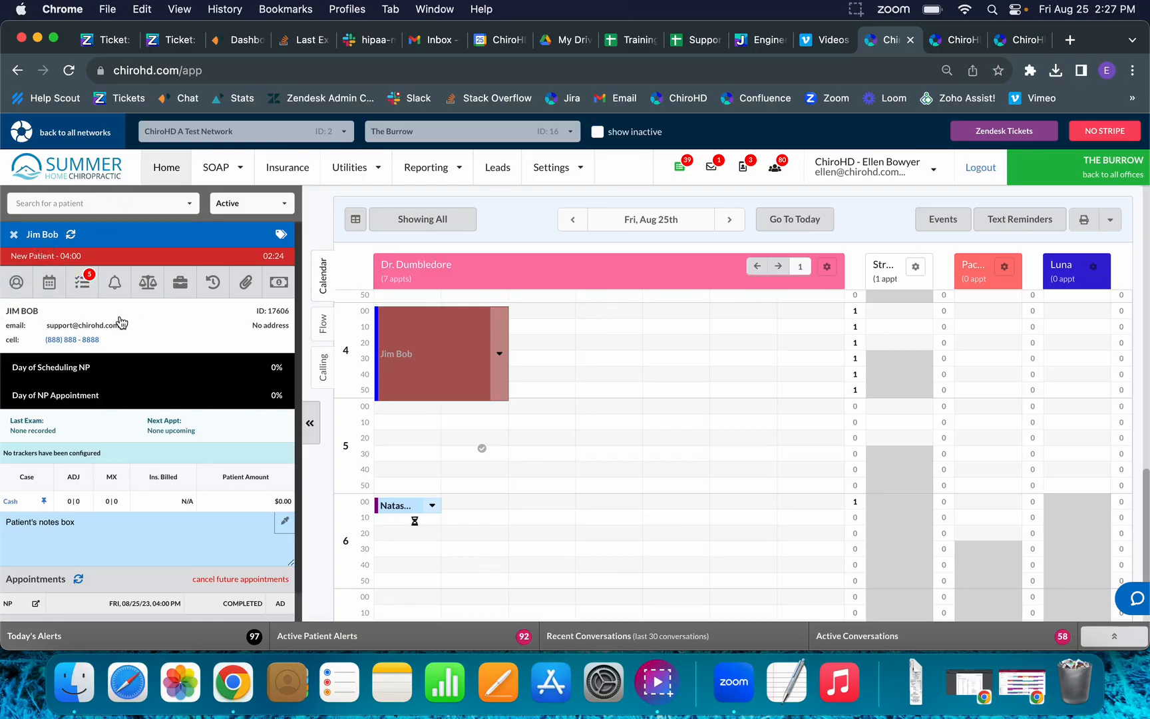
click(15, 231)
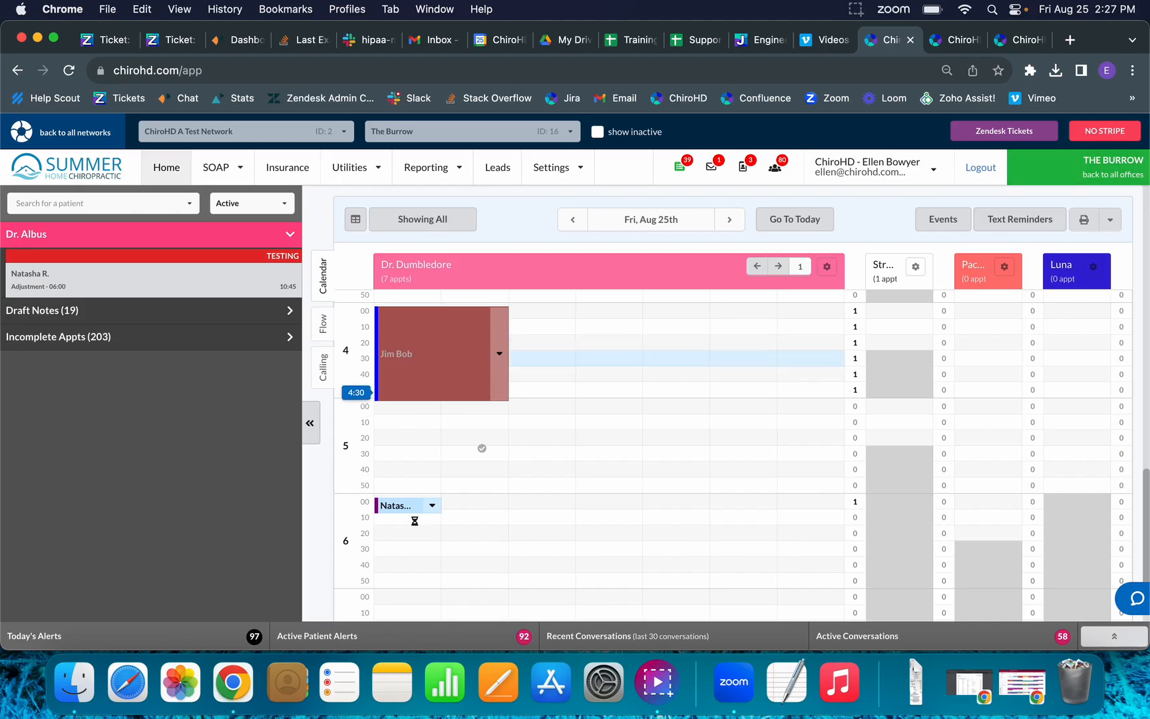
Cancel a mistaken 4:40 booking and reopen the patient's details.
click(701, 377)
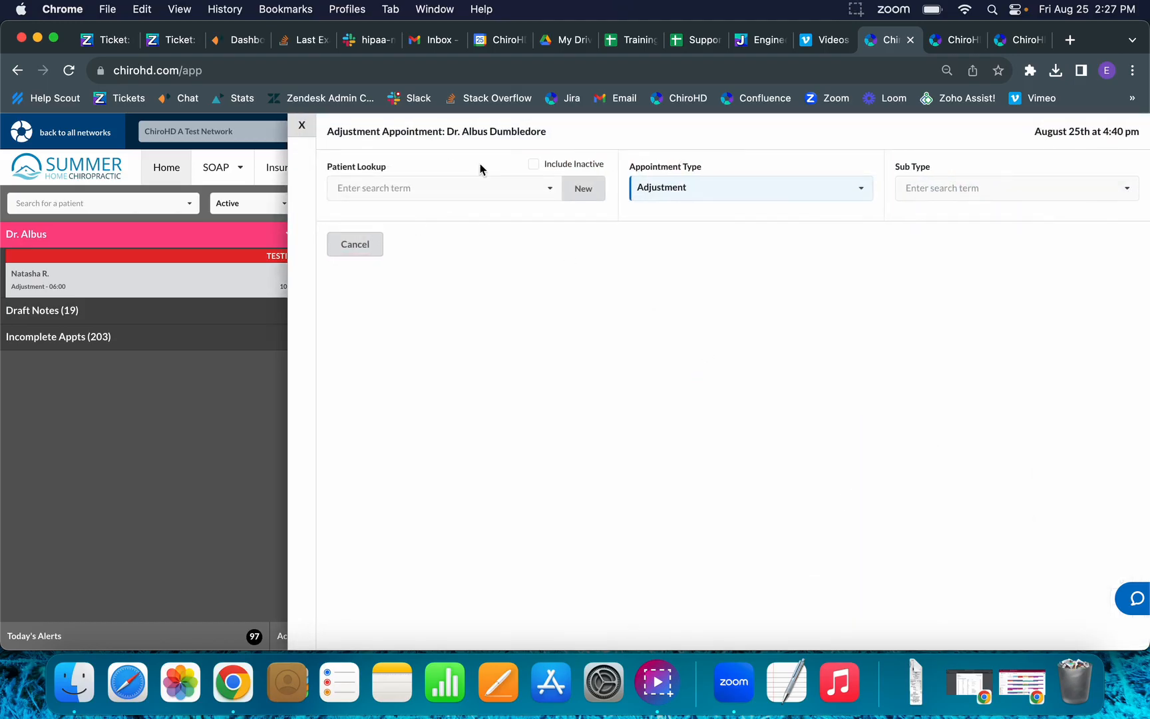
click(297, 126)
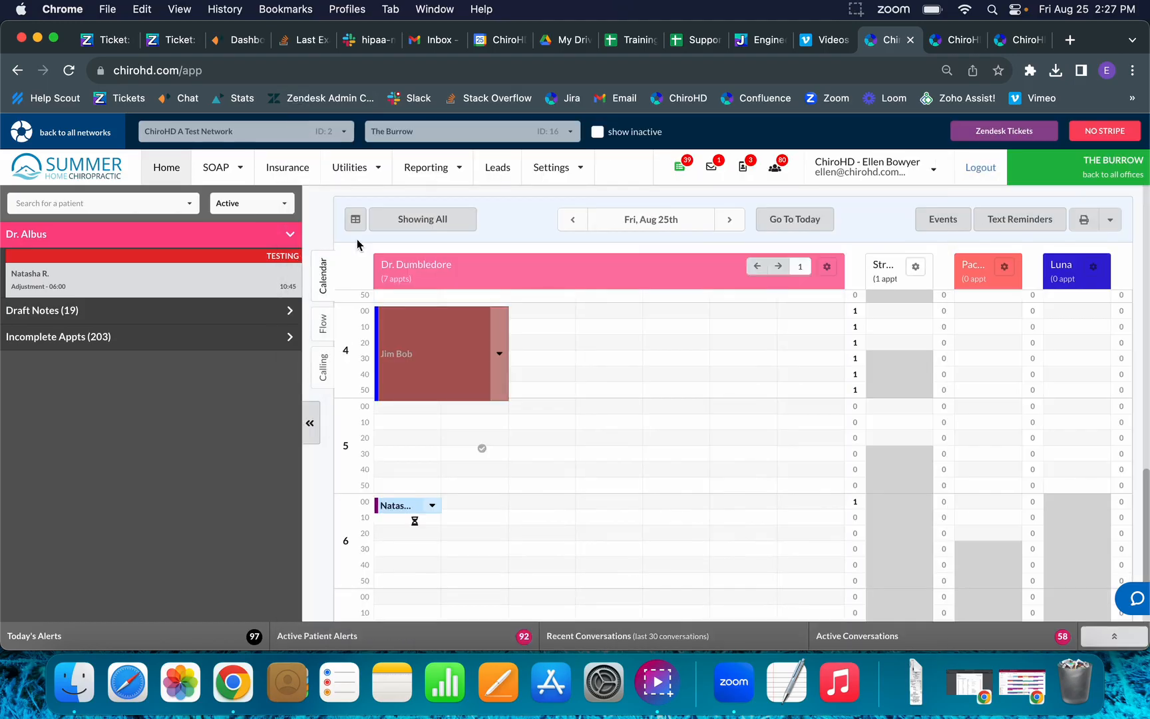
click(403, 360)
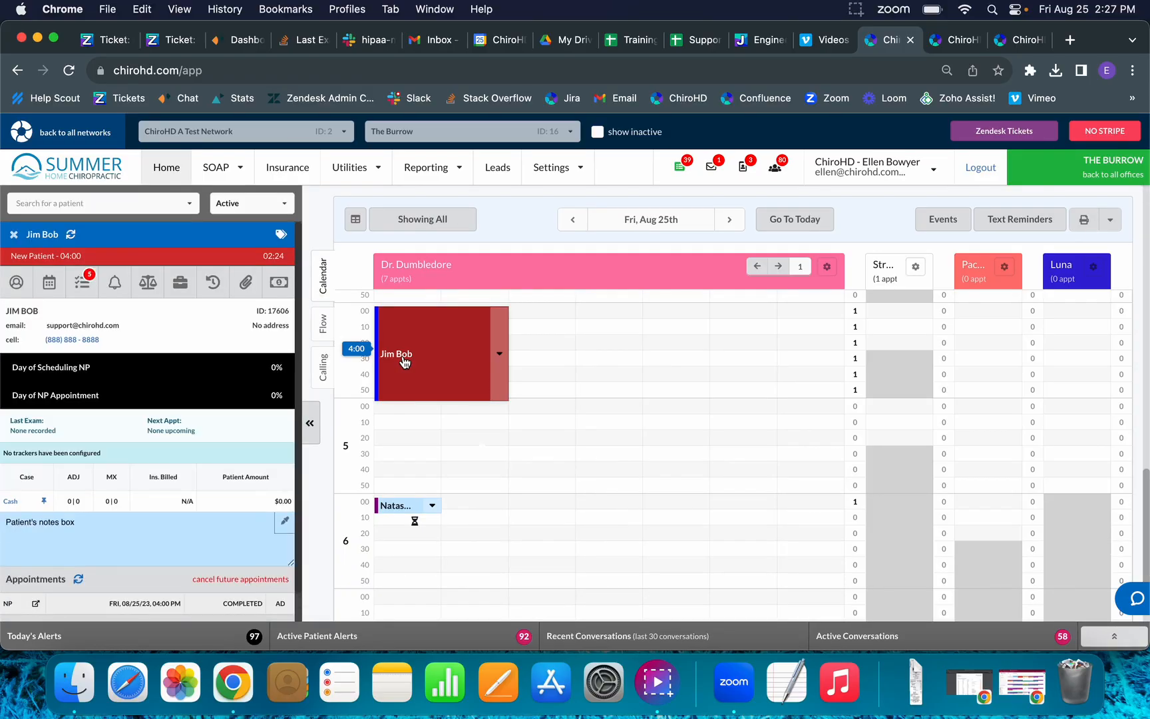
scroll(404, 361, down, 4)
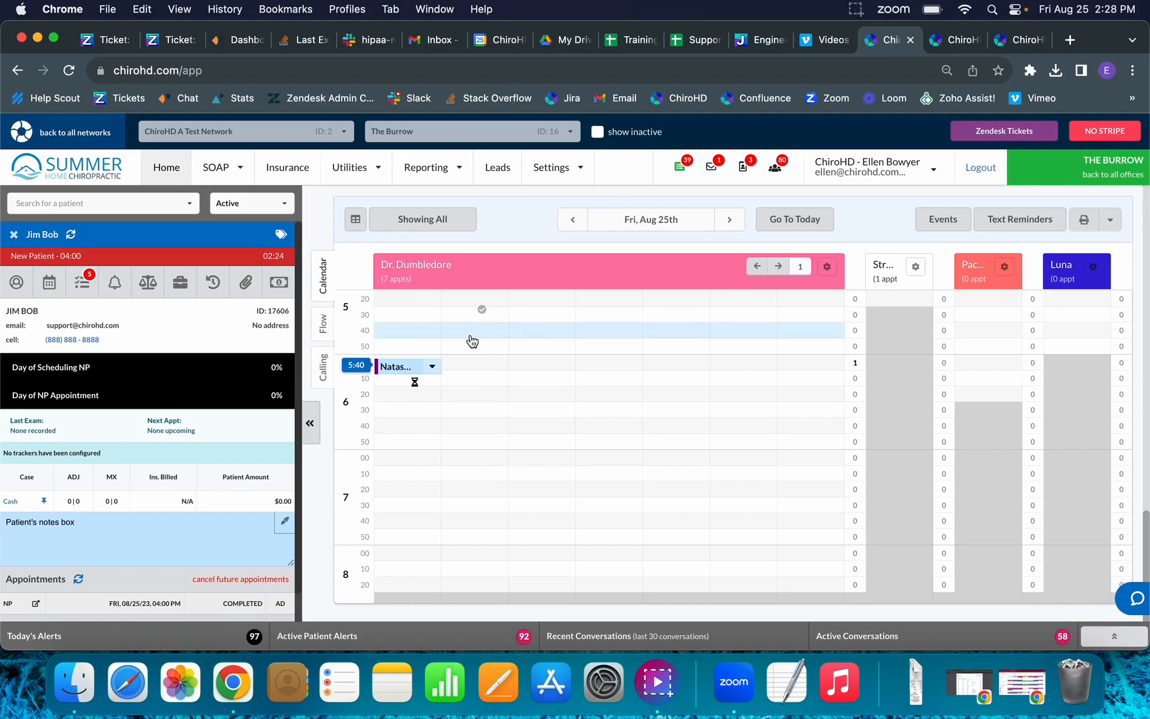
Schedule a Report of Findings appointment for the patient at 5:40 pm.
click(392, 330)
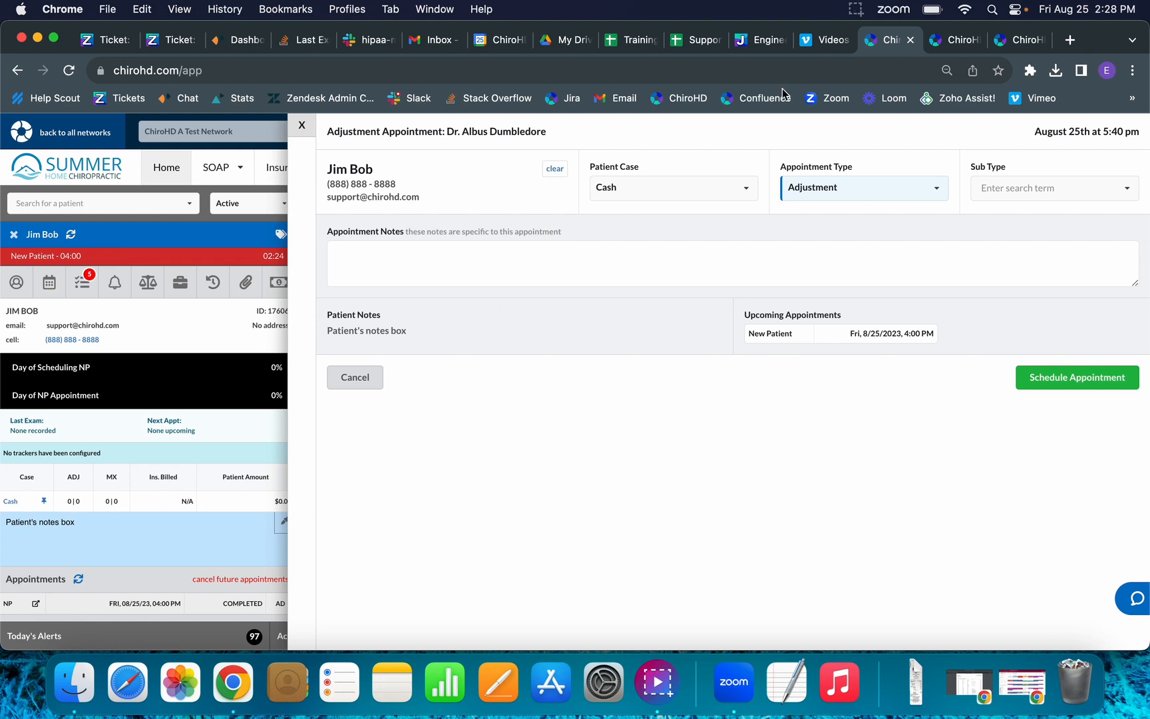
click(859, 198)
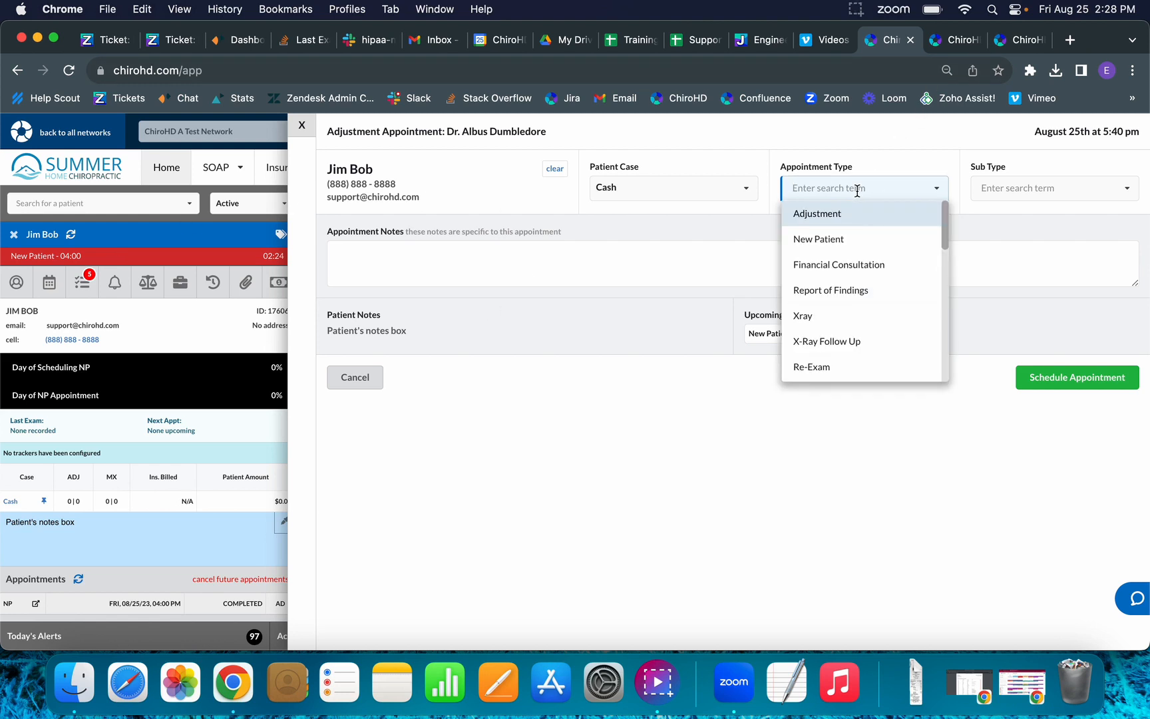
click(853, 291)
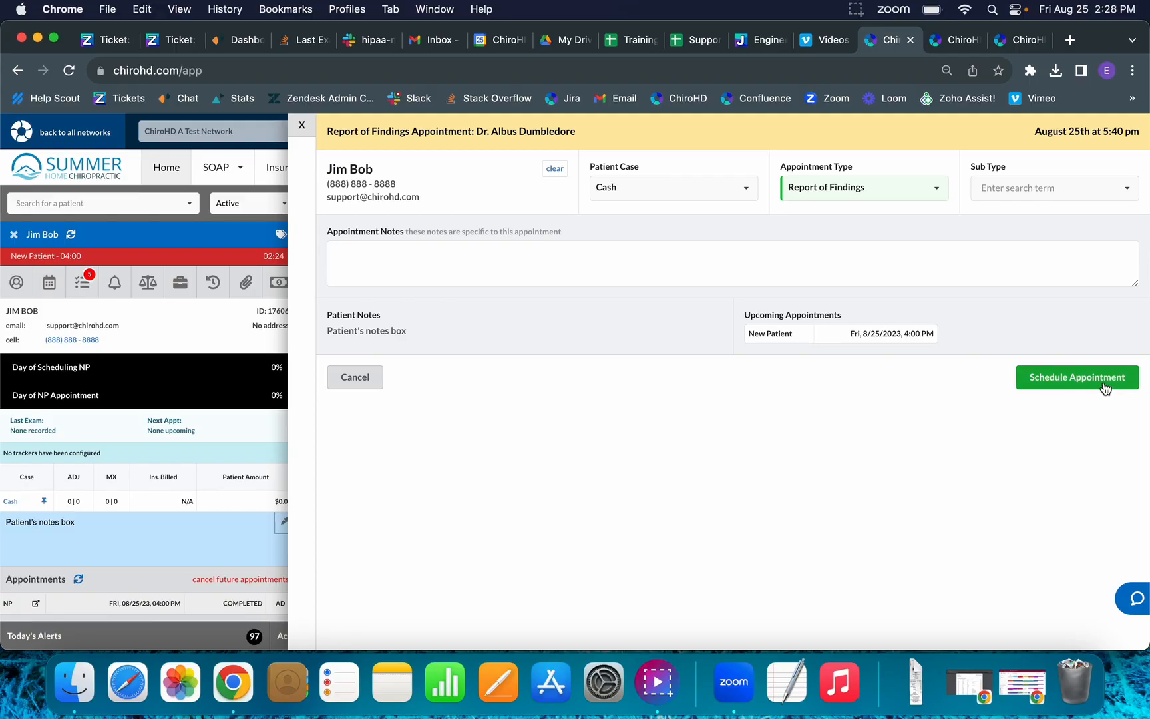
click(1076, 377)
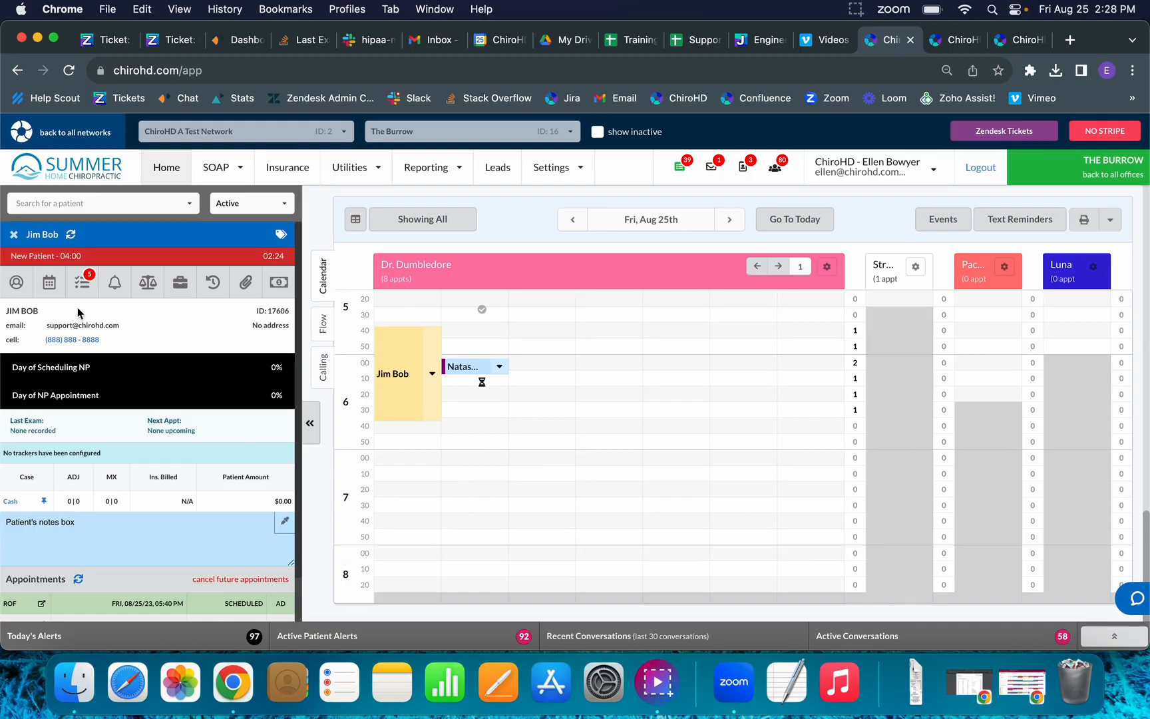
Set the 5:40 Report of Findings appointment to Arrived and reopen the patient's details.
click(13, 235)
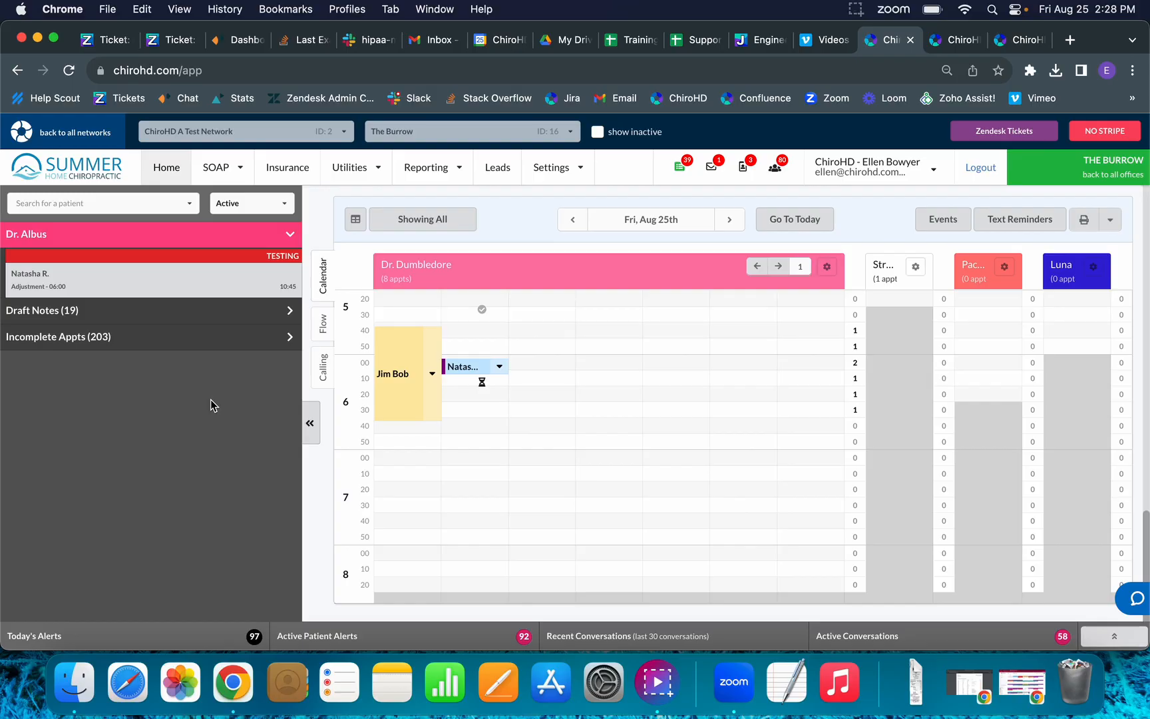
click(434, 401)
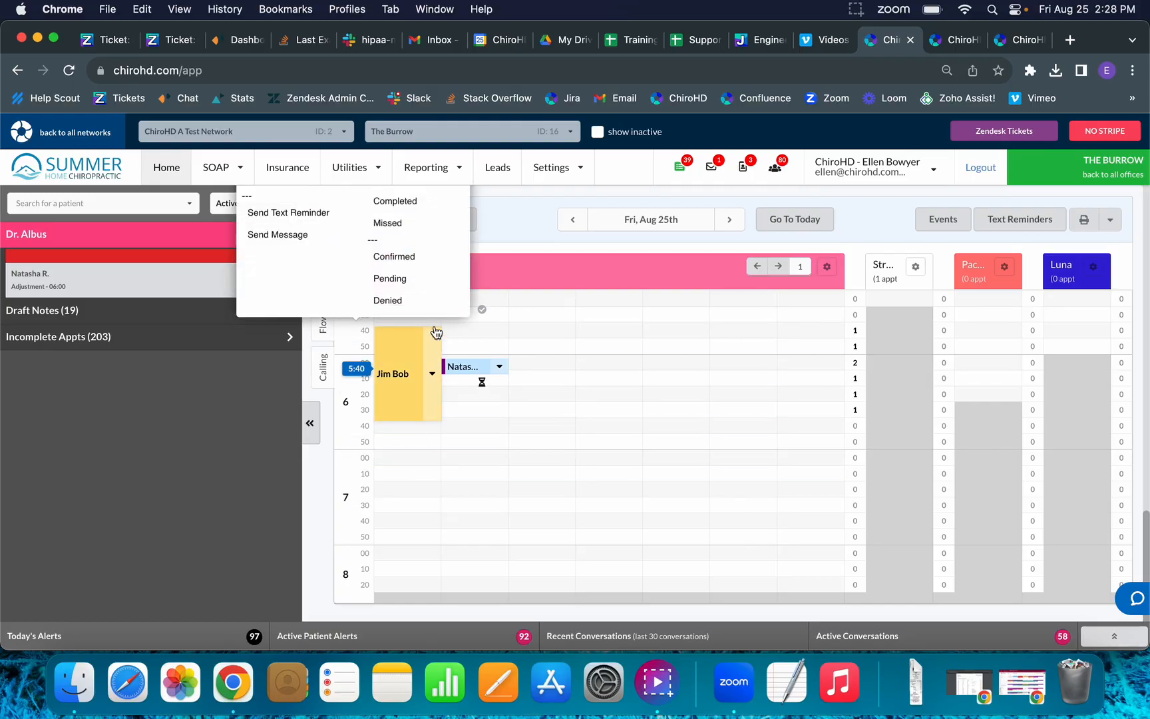
scroll(436, 332, up, 3)
click(434, 245)
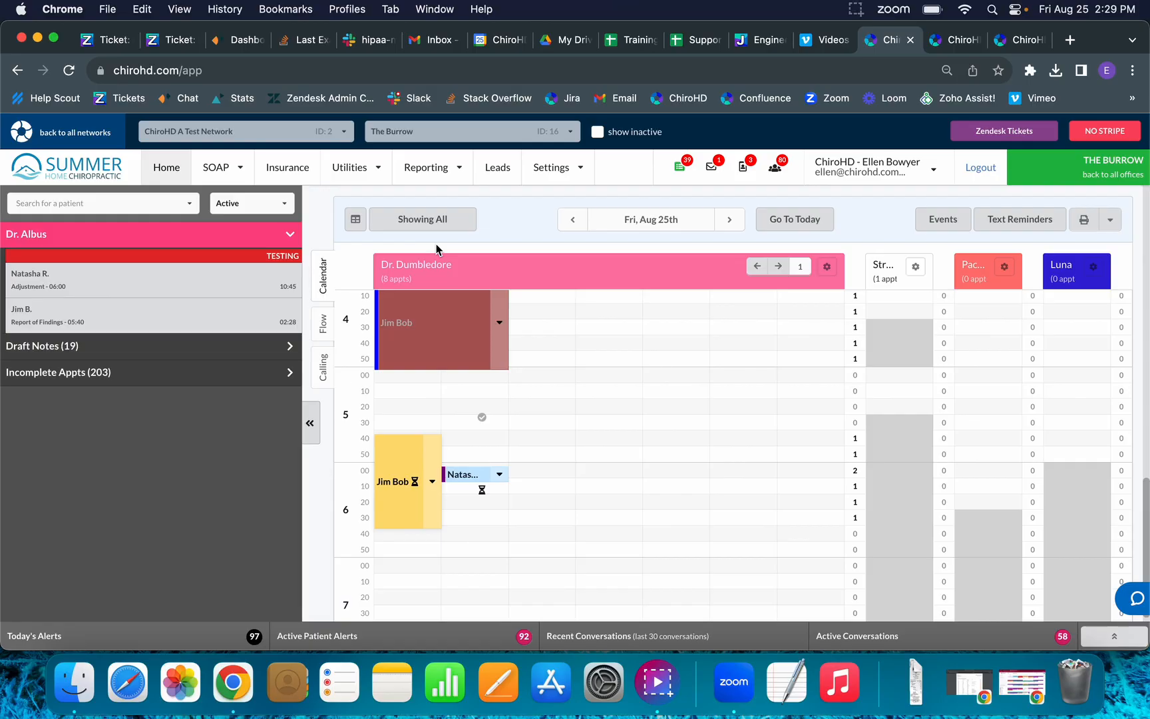
click(389, 490)
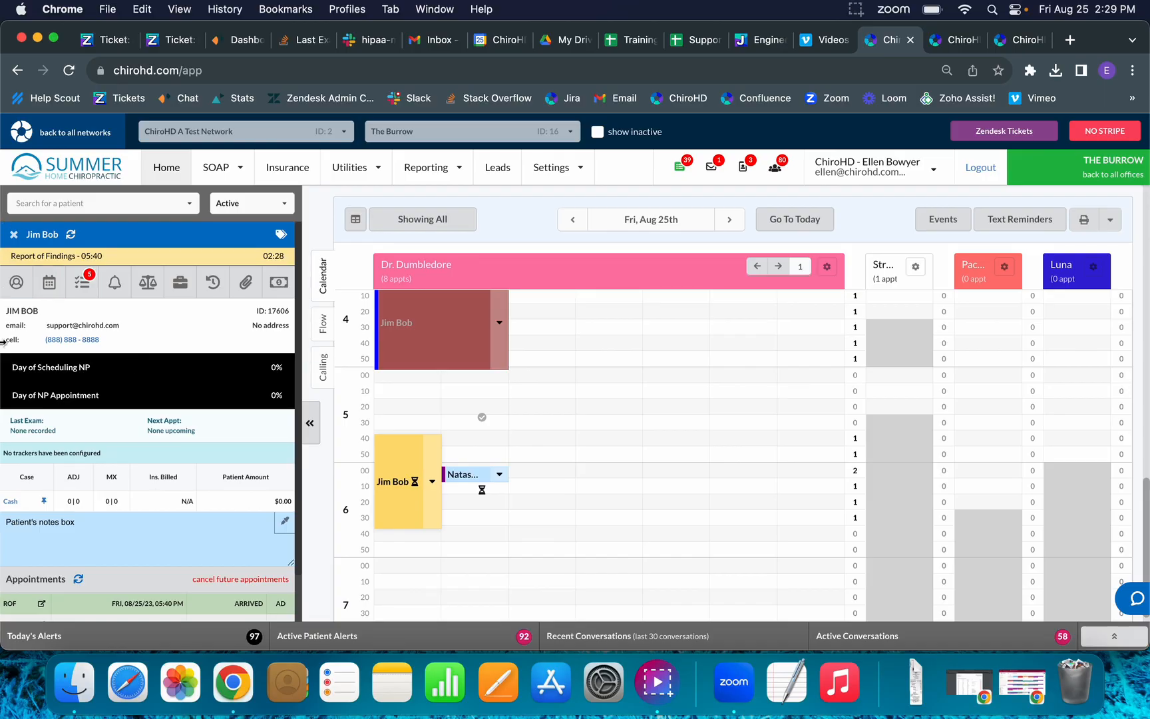
Add the Facebook Special $21 - Day Two preset and set both service charges to $10.00.
click(271, 291)
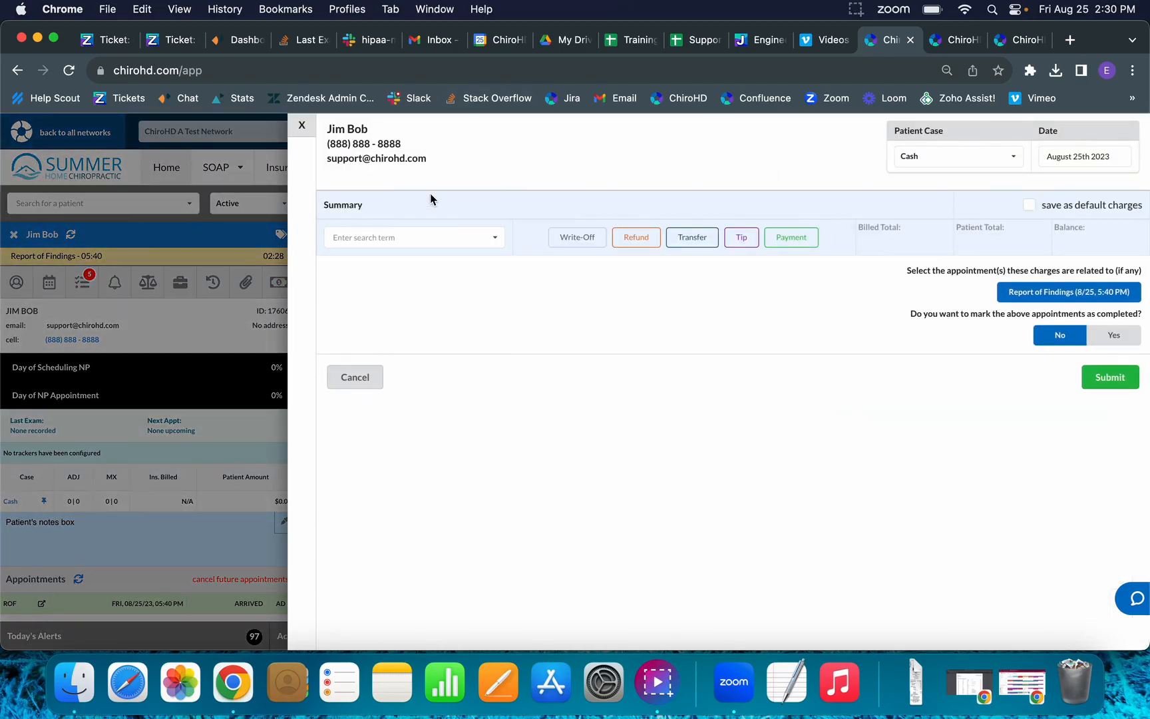
text(face)
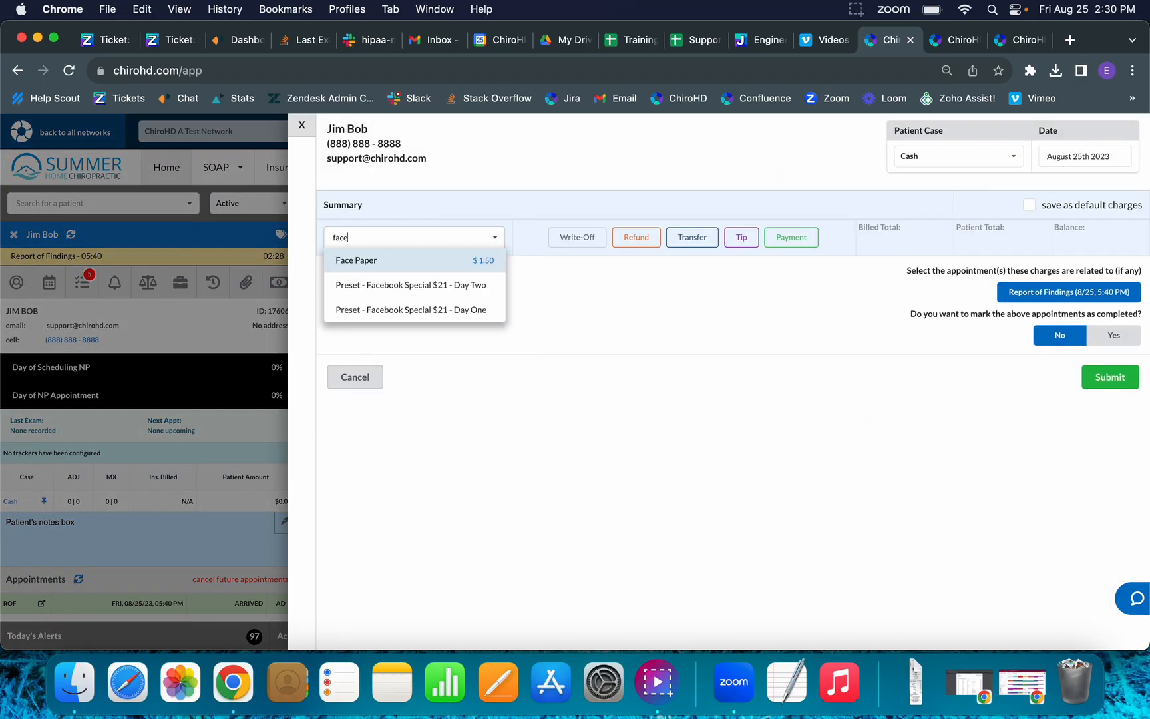
click(453, 294)
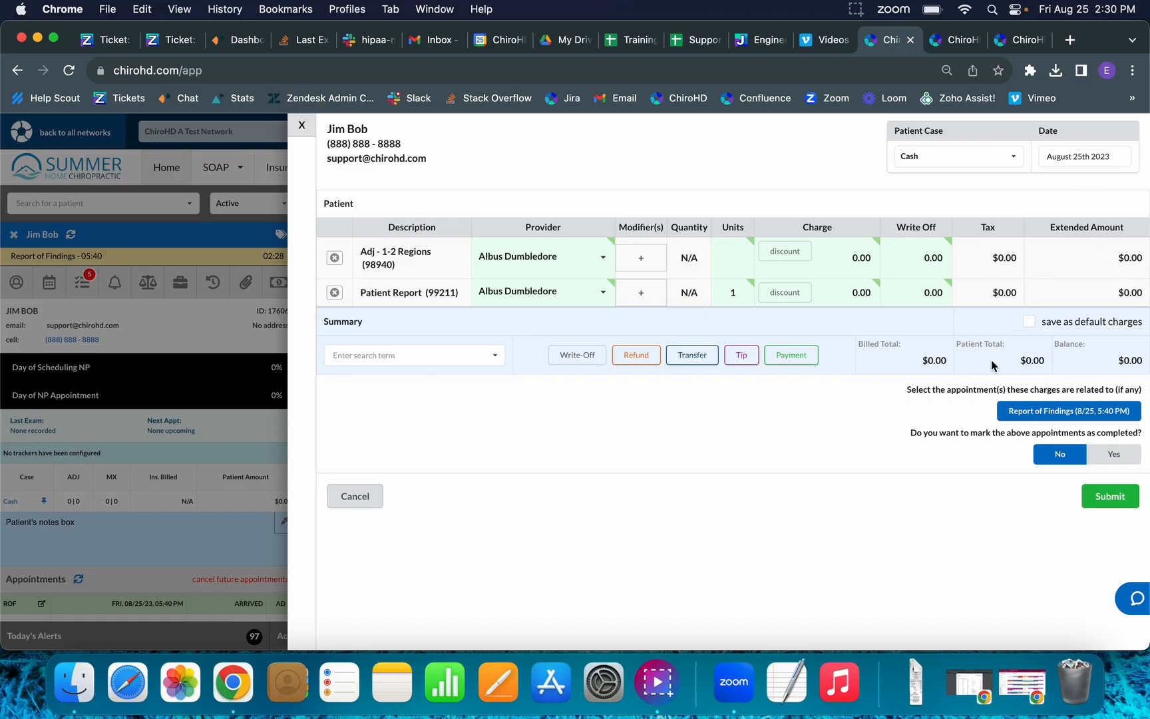
click(801, 358)
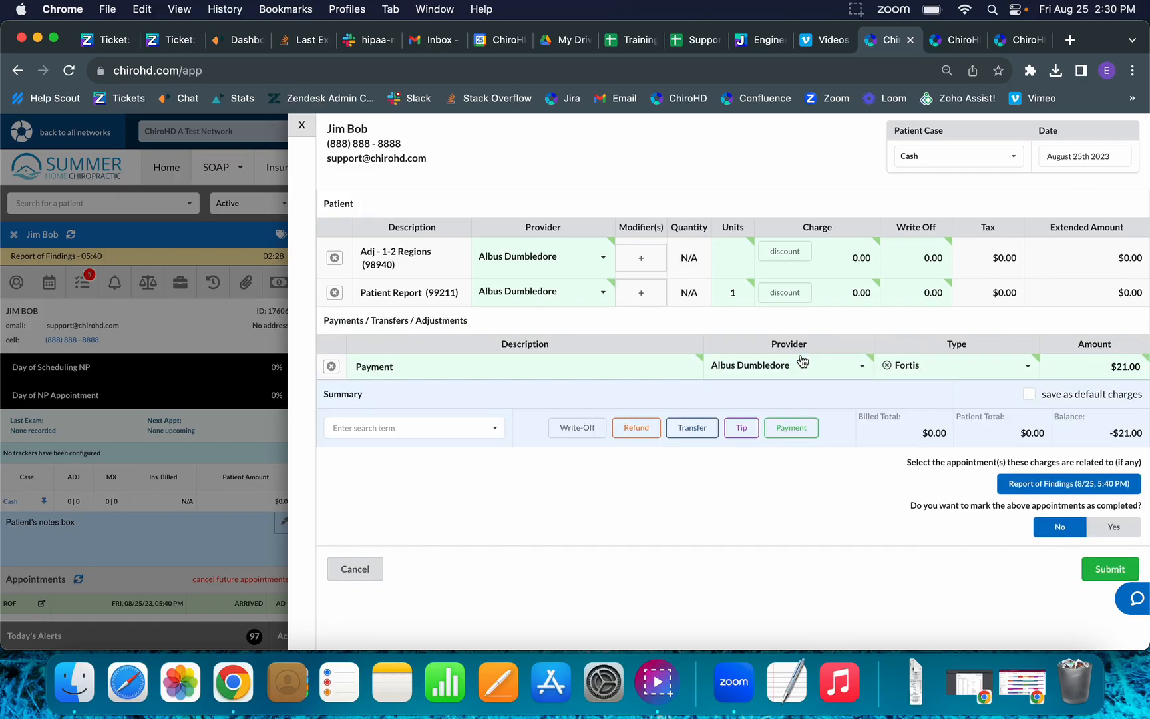
click(862, 256)
text(10.00)
click(849, 286)
text(10.00)
Record a $20.00 Cash payment and submit the charges and payment.
click(962, 372)
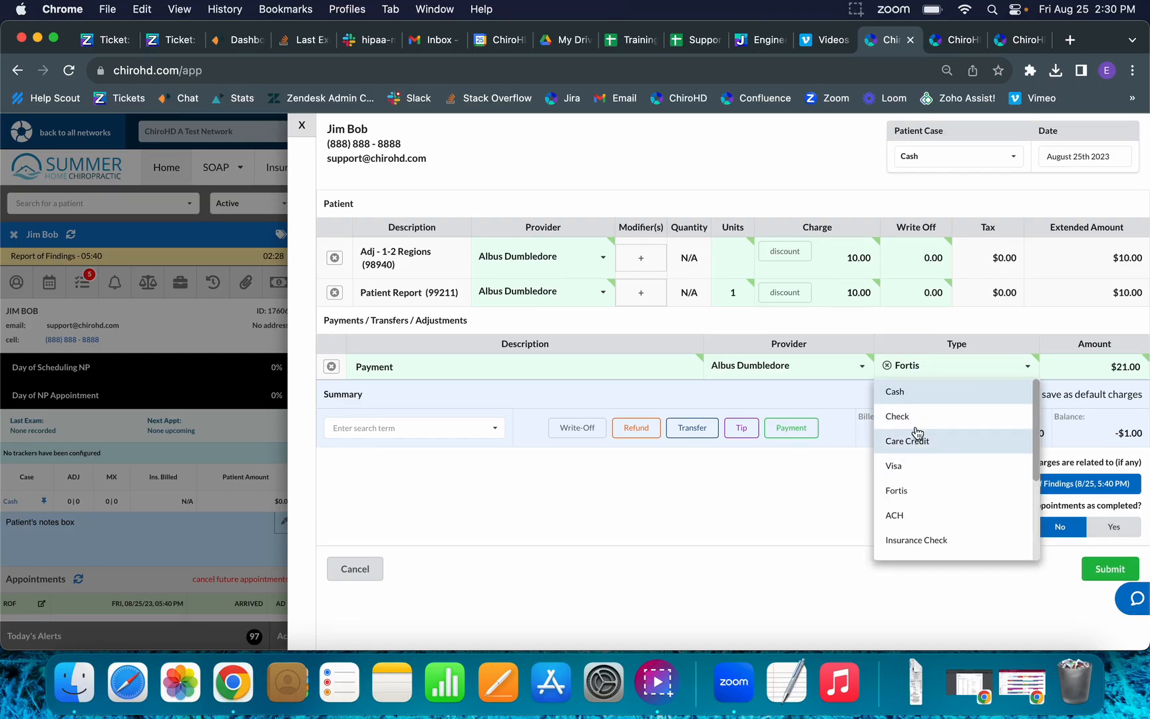
click(886, 366)
text(cas)
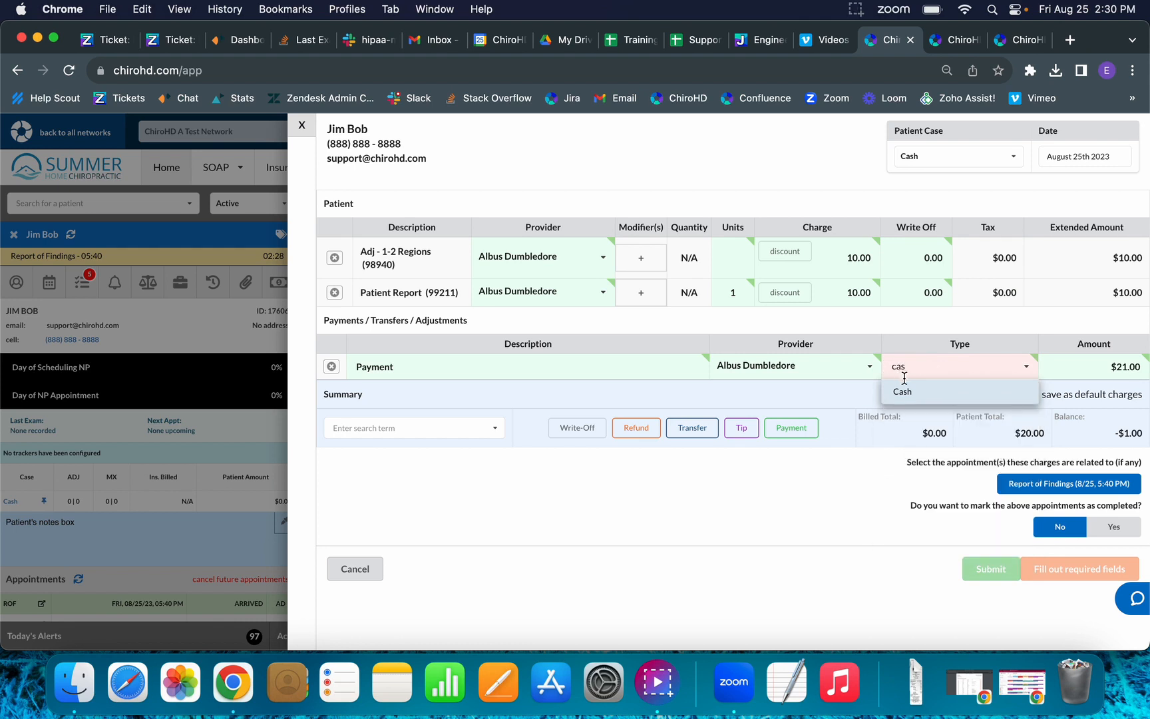
click(910, 392)
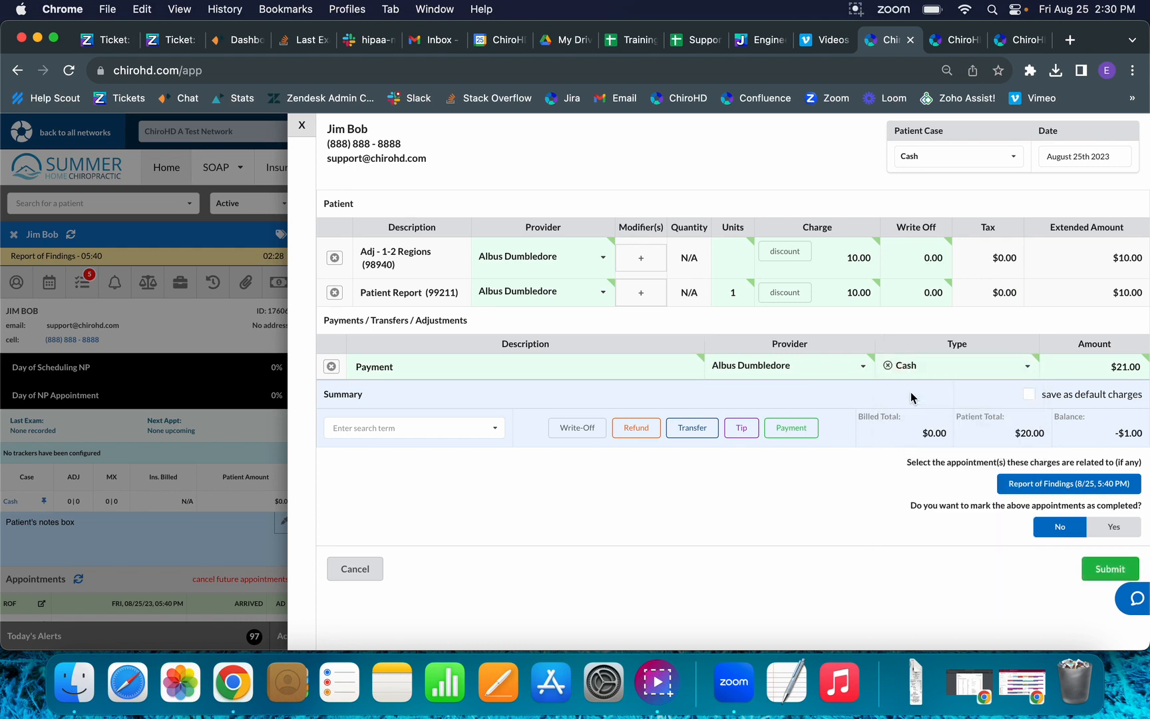
click(1126, 366)
text(20.00)
click(802, 614)
click(1085, 576)
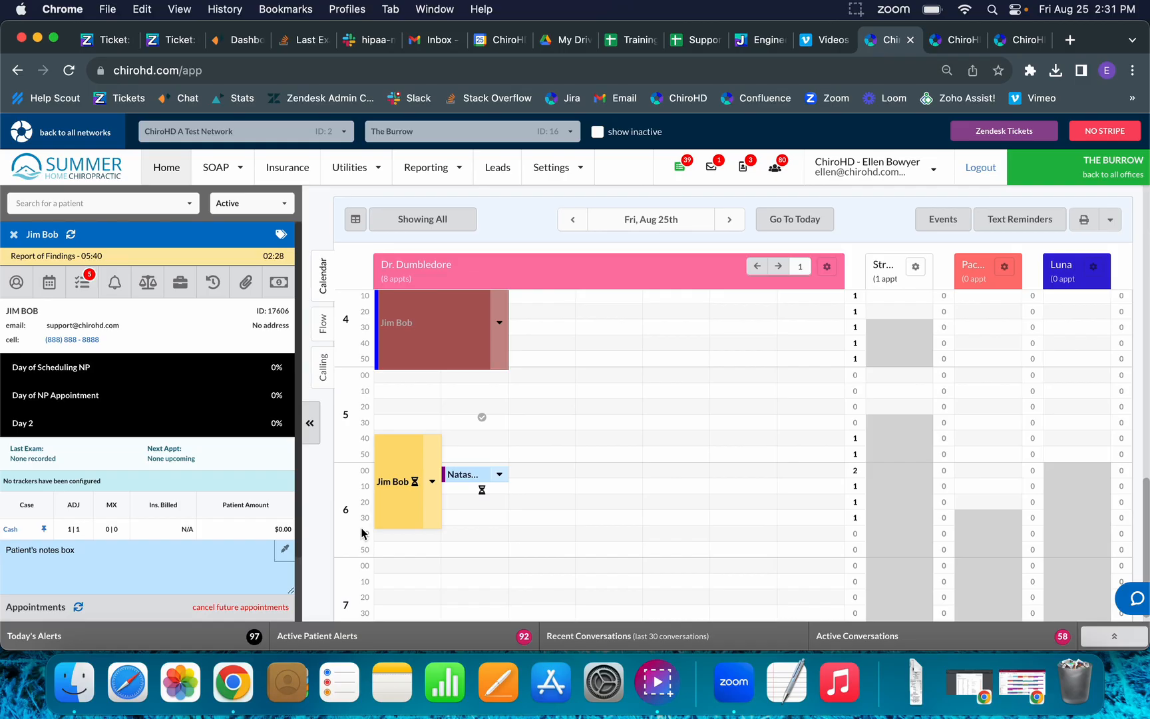
Switch to SOAP notes in Provider Mode and open the patient's SOAP note.
click(235, 172)
click(238, 199)
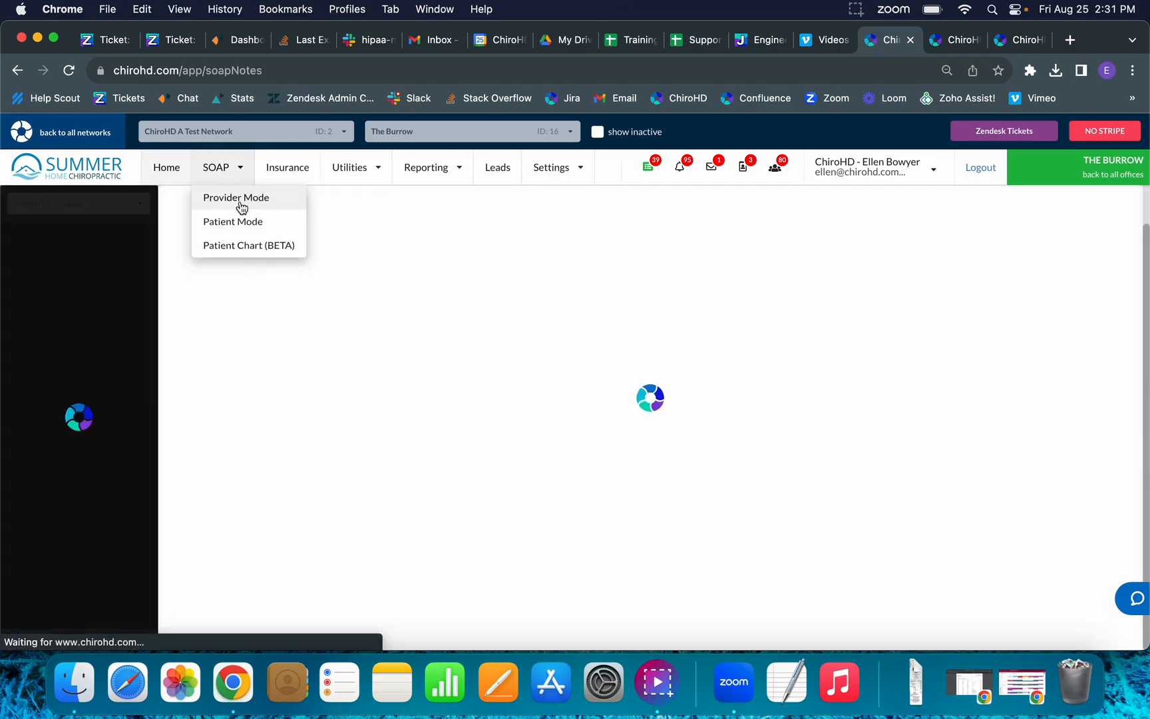
click(234, 165)
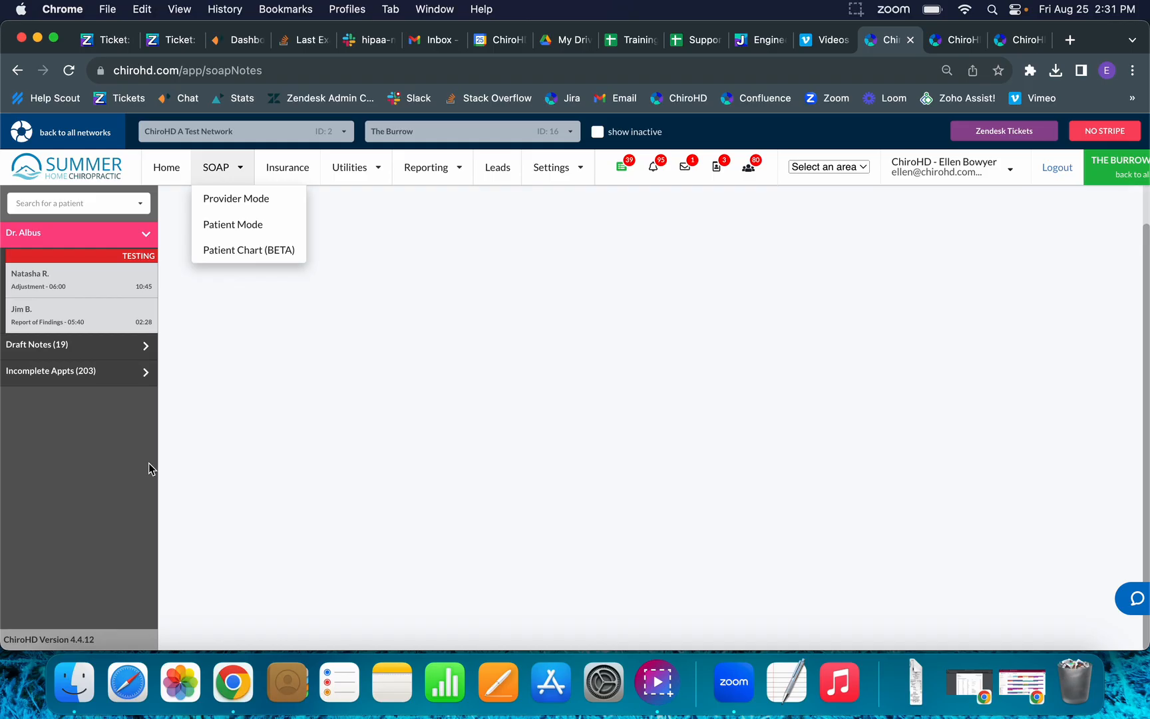
click(297, 410)
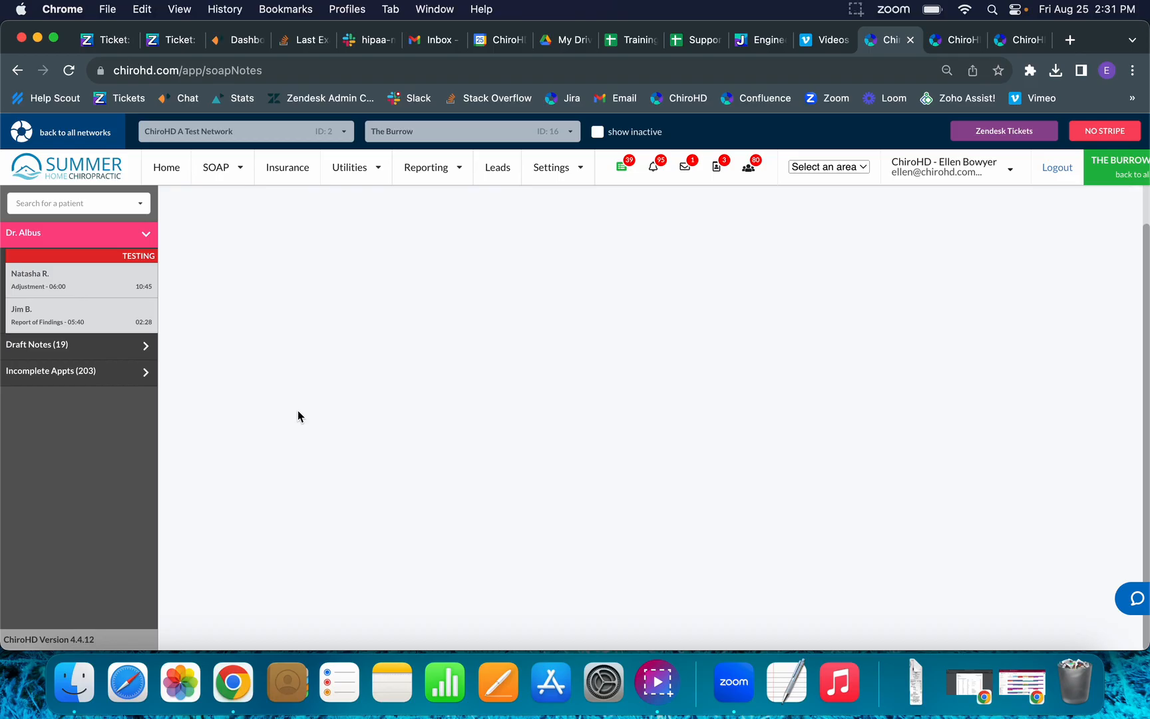
click(135, 316)
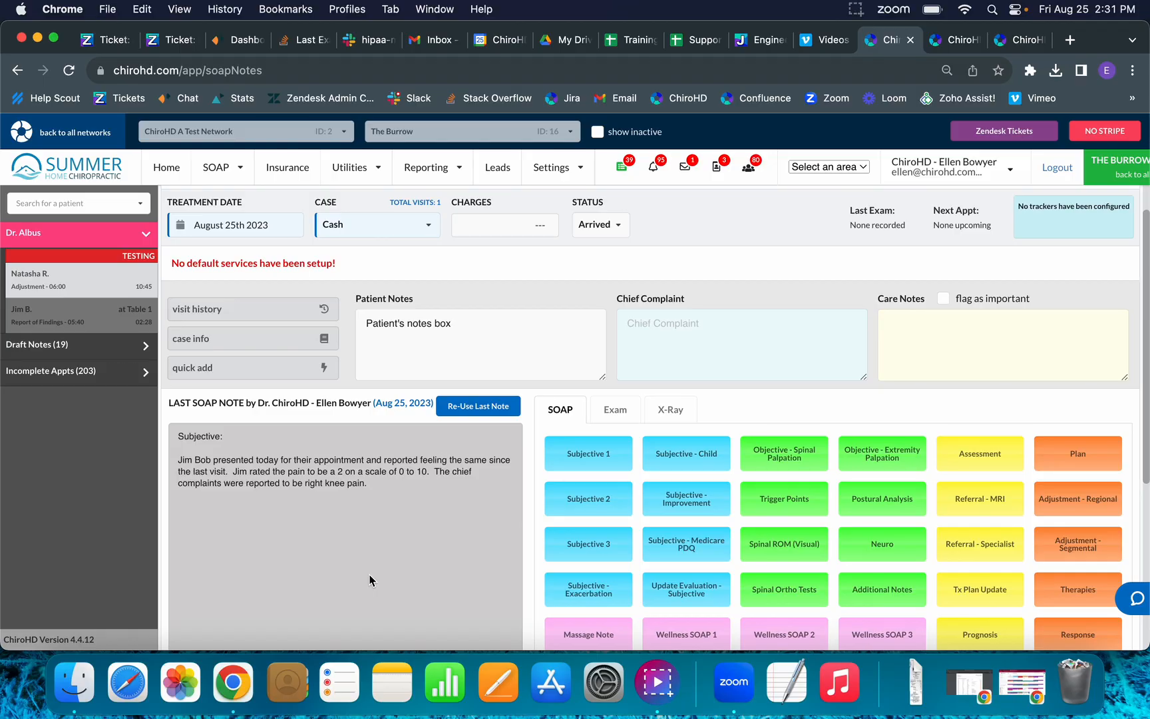
scroll(371, 581, down, 5)
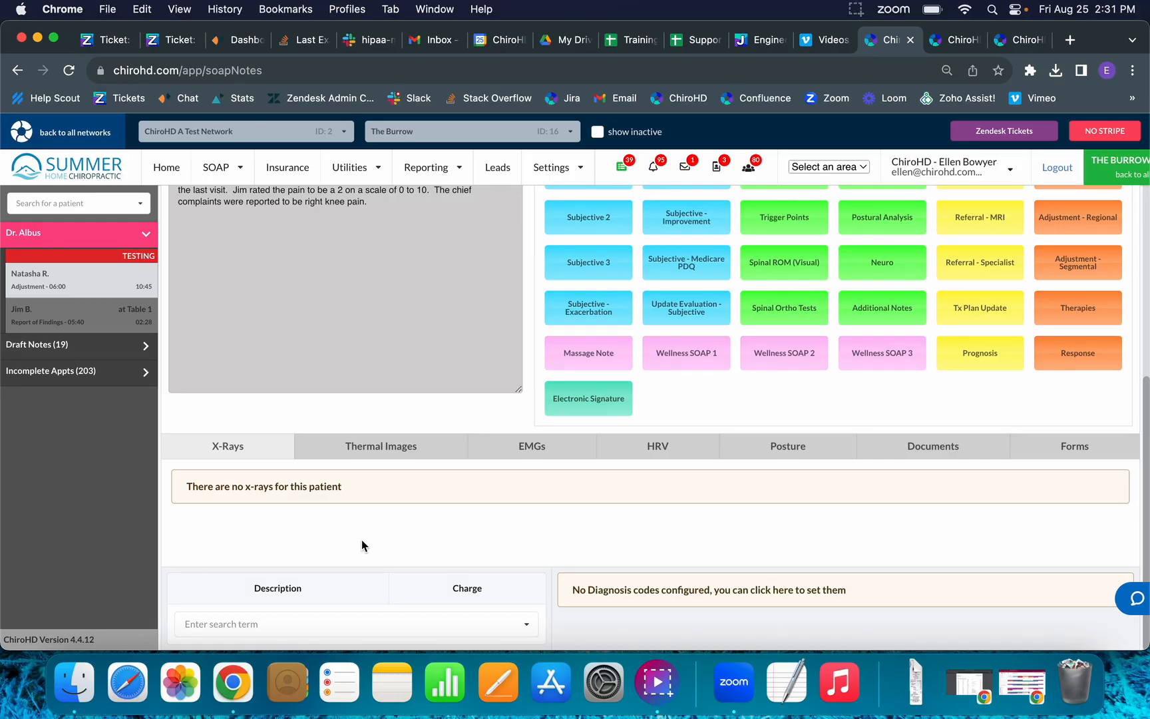
scroll(368, 521, up, 6)
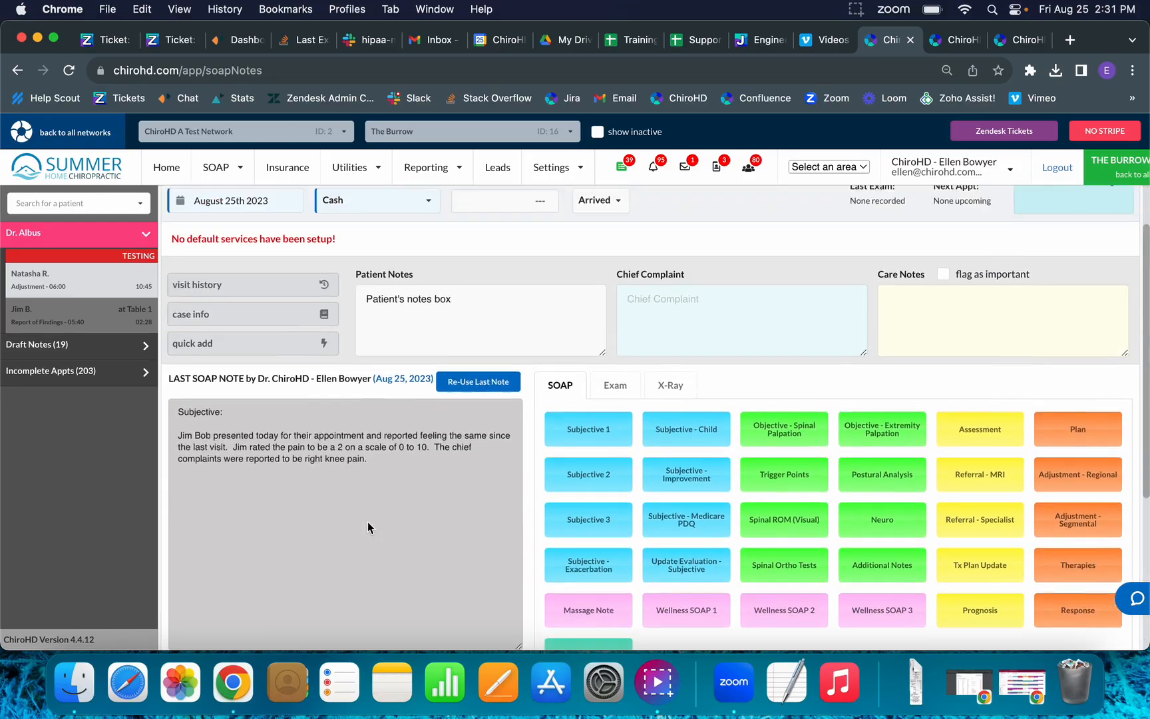
Search for and load the test patient's SOAP note, down to the X-Rays section.
click(106, 210)
text(ellen)
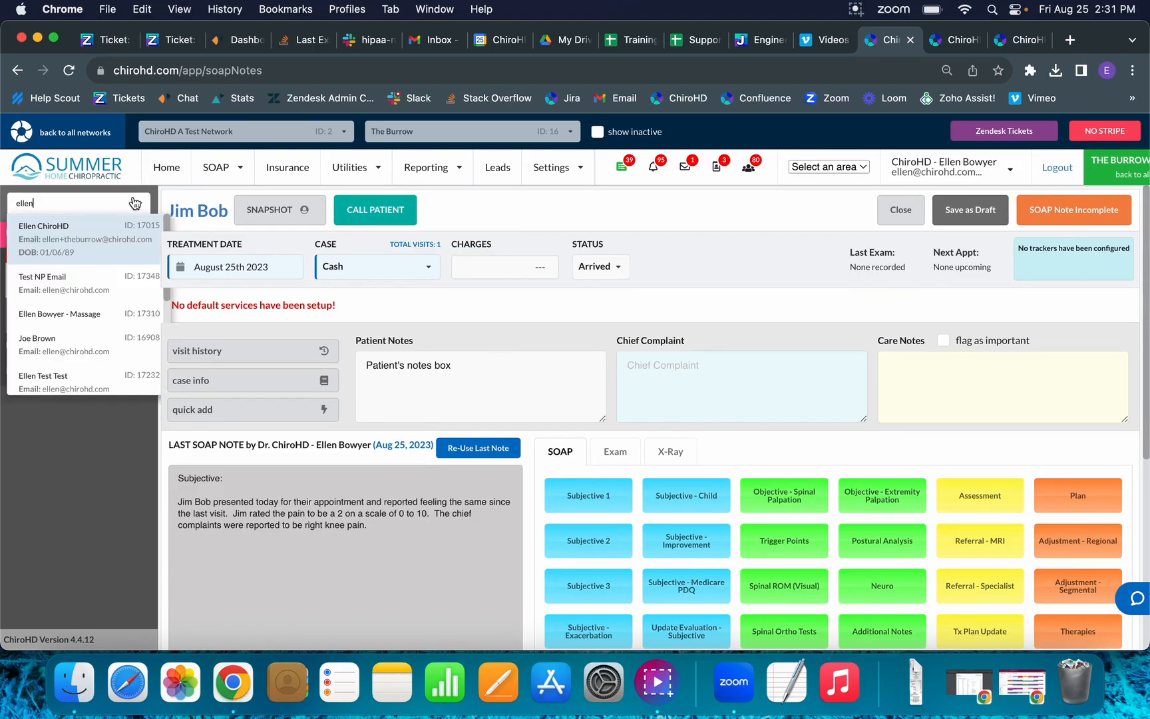
click(112, 234)
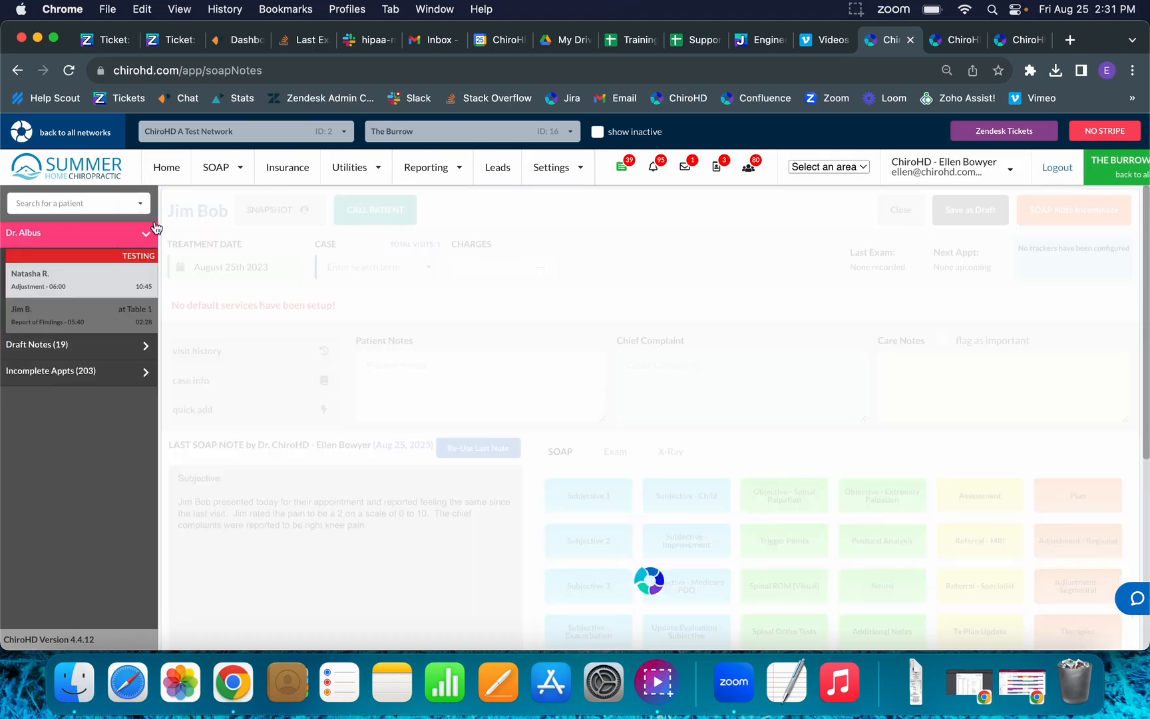
scroll(429, 280, down, 7)
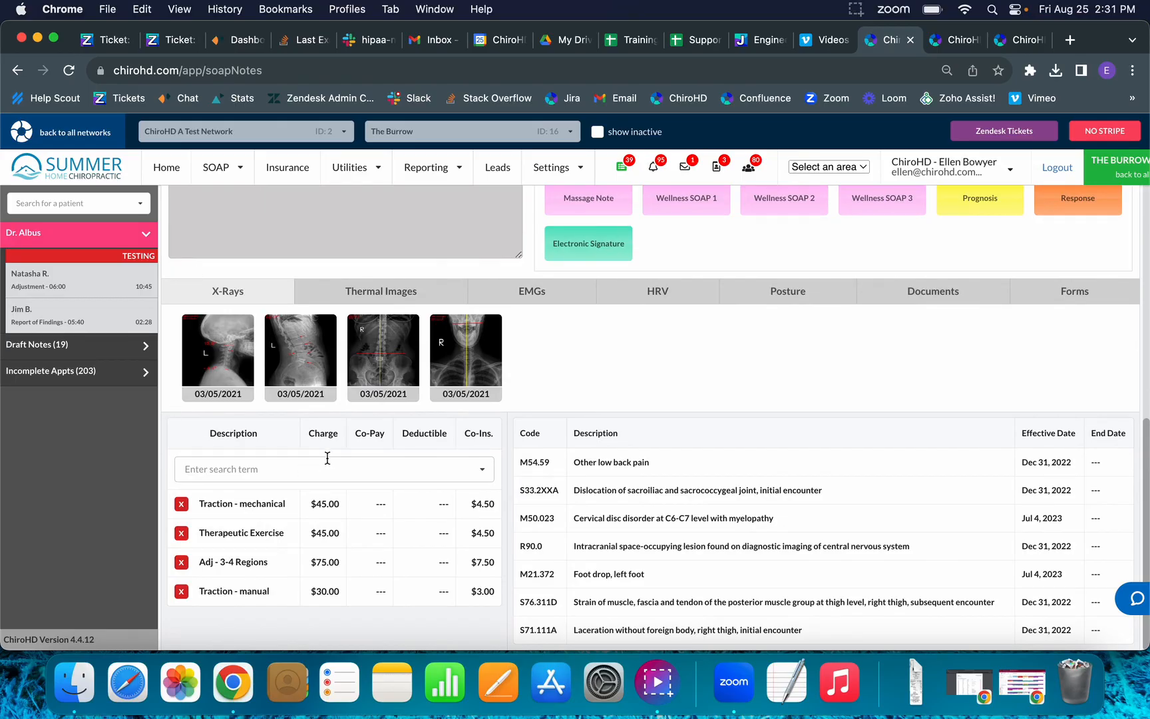
View the cervical X-ray beside the Lumbar Lat X-ray, then go back to the patient's SOAP note.
click(228, 380)
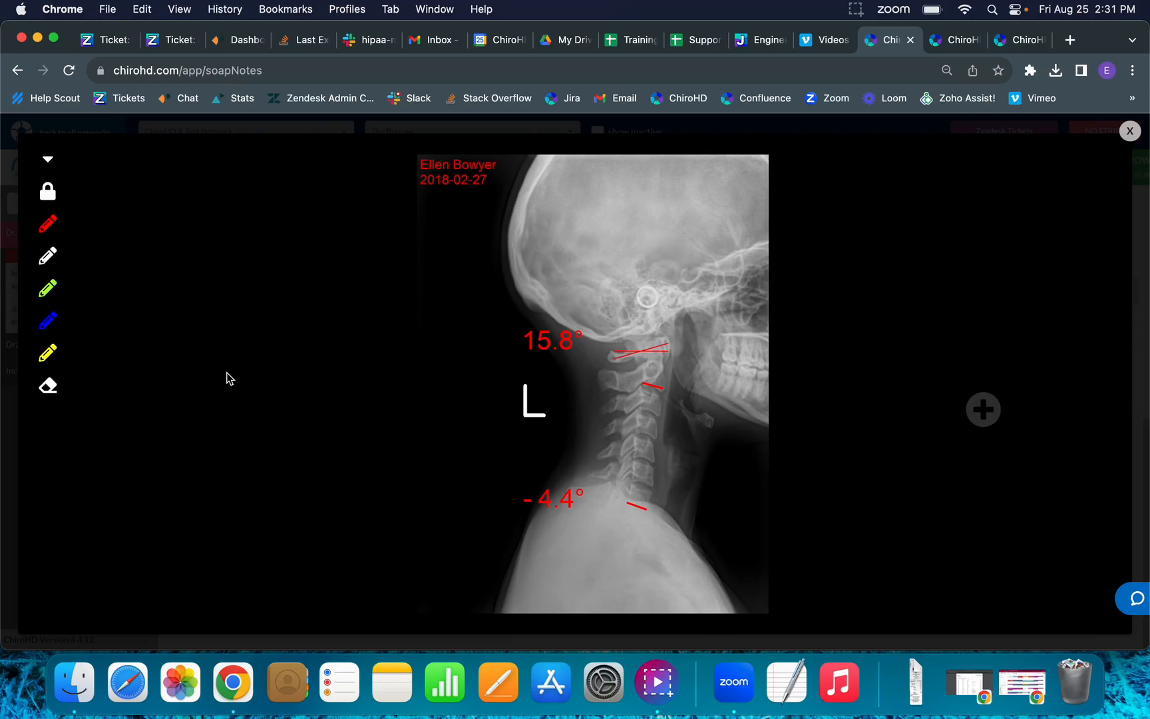
click(985, 410)
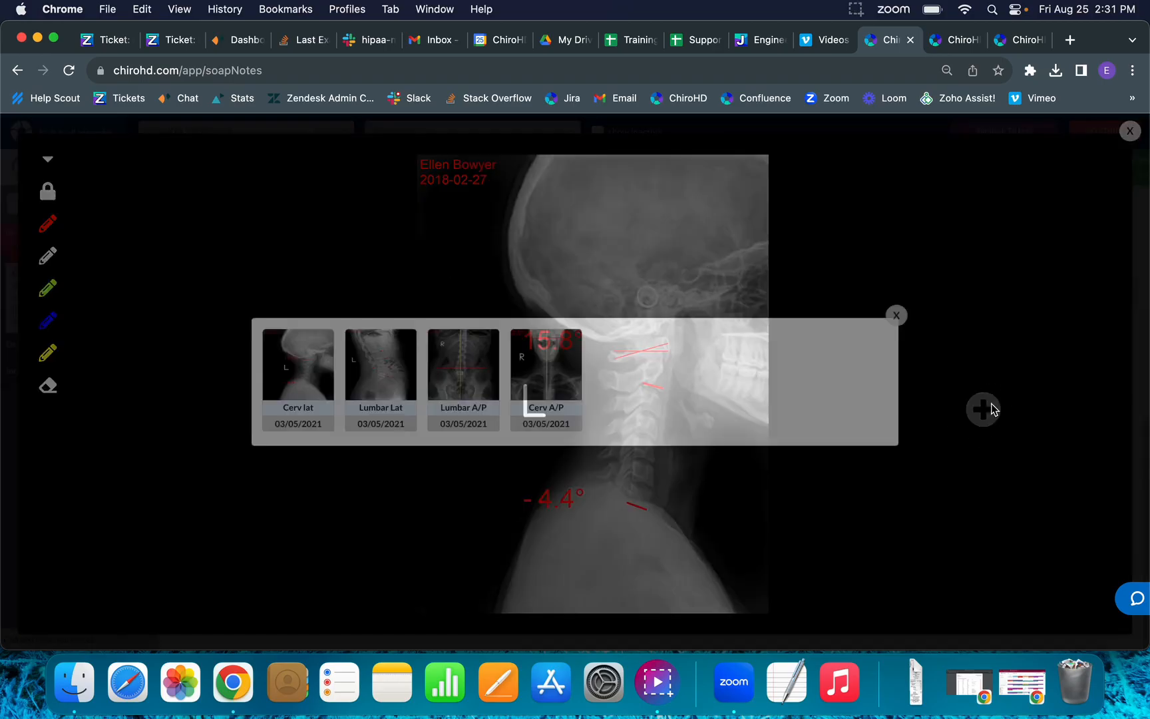
click(396, 363)
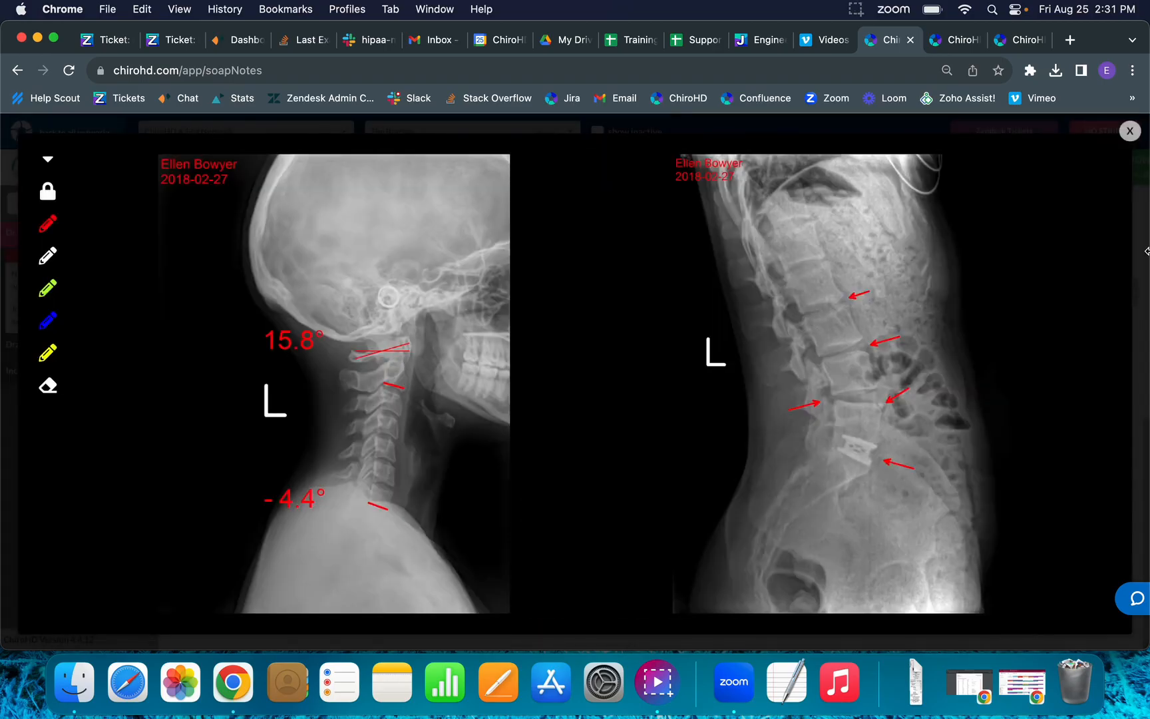
click(1130, 131)
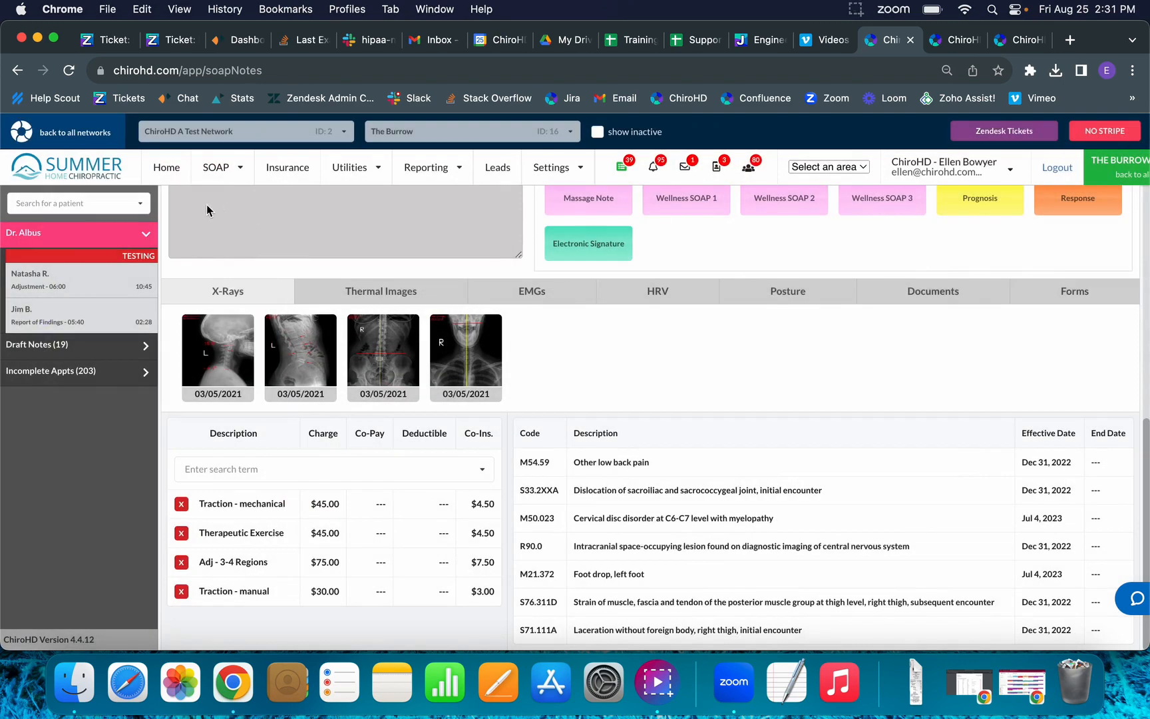
click(96, 318)
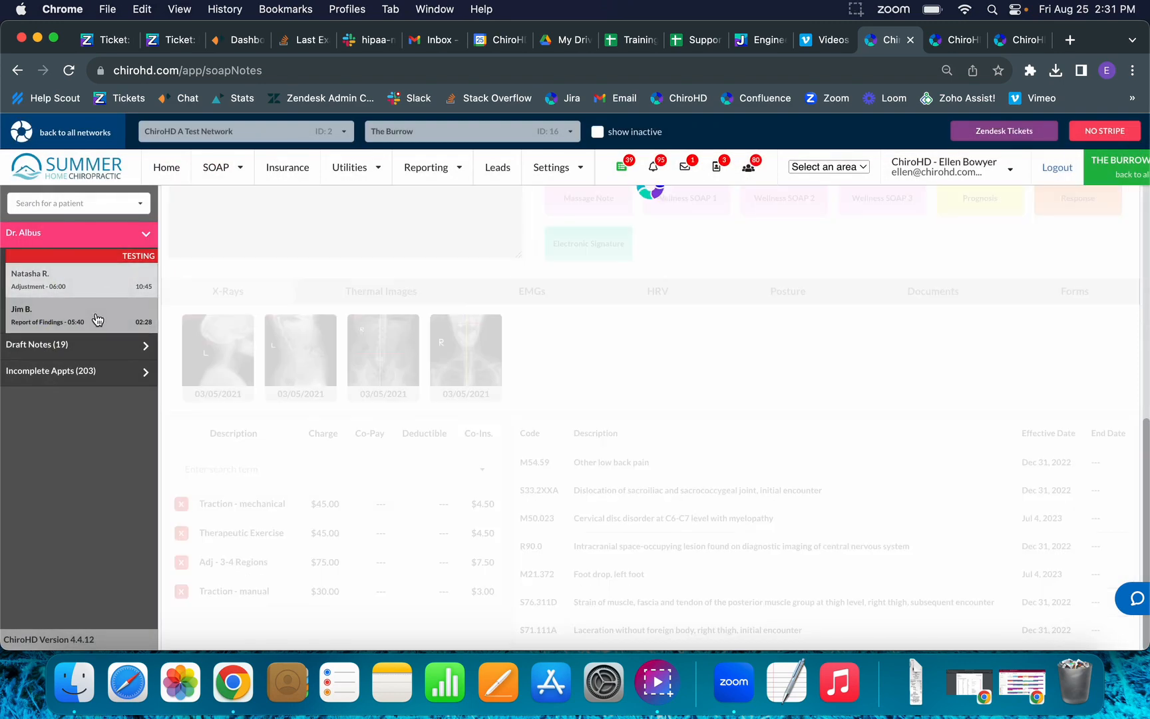
click(856, 10)
Fill Subjective 1: symptoms same as before, pain level 5, Right Knee Pain complaint.
click(862, 68)
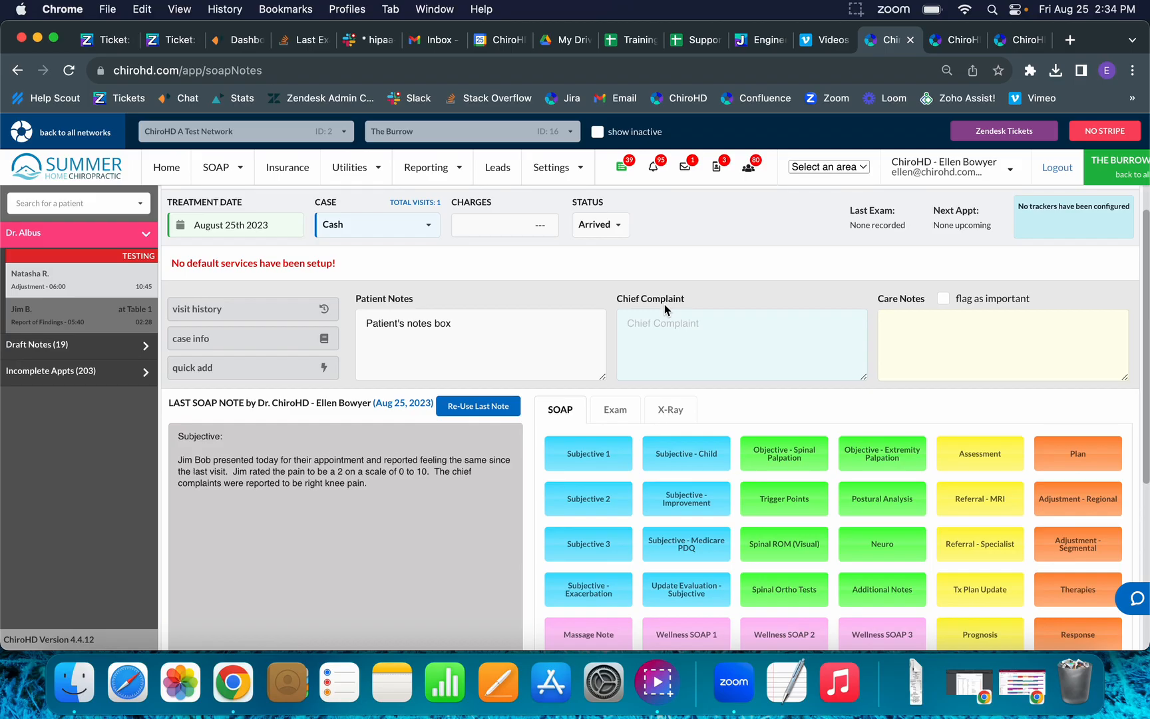
click(600, 457)
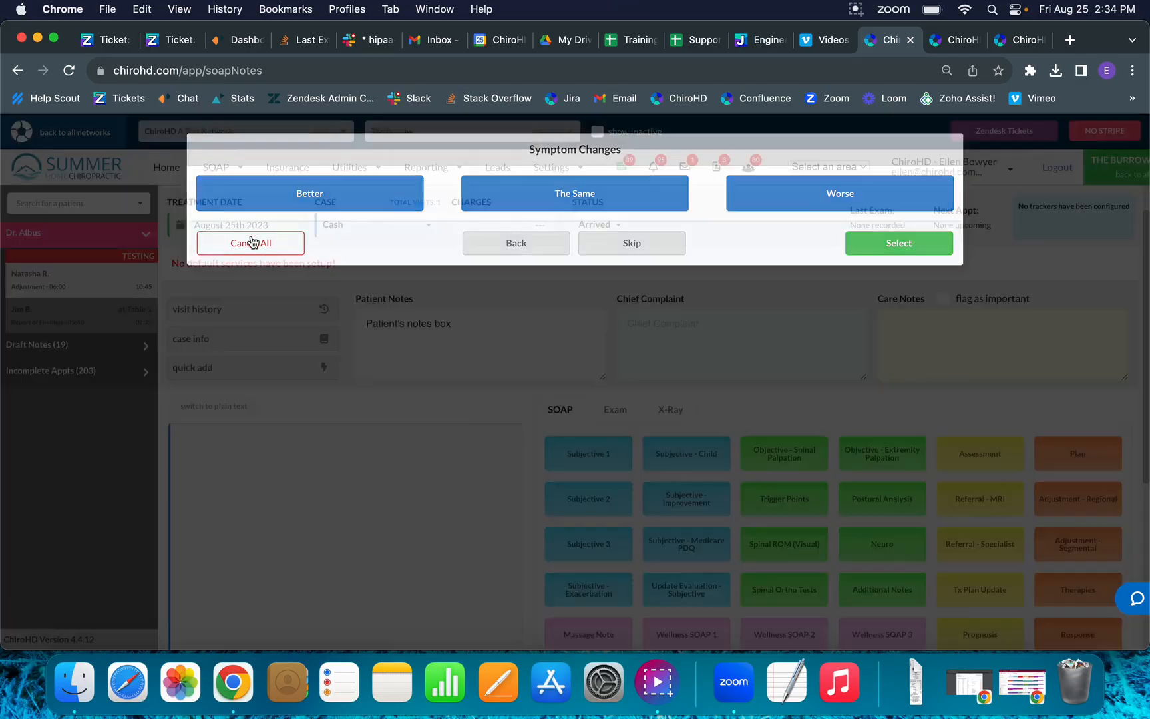
click(251, 243)
click(588, 453)
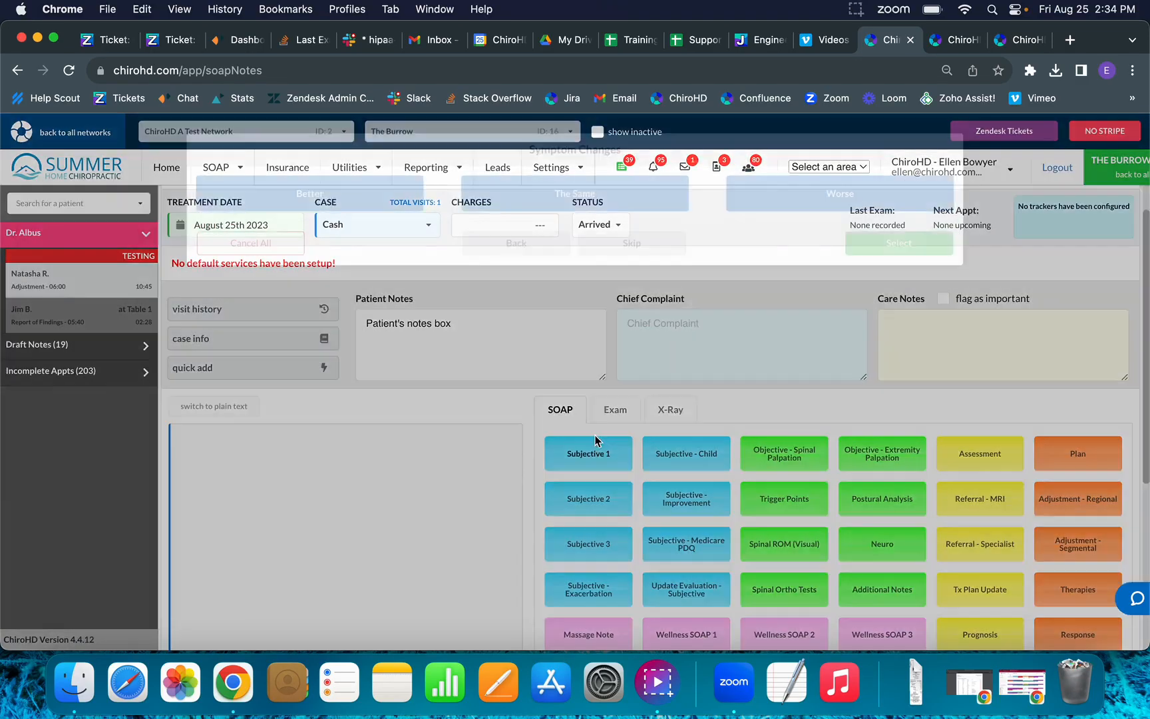
click(567, 210)
click(537, 241)
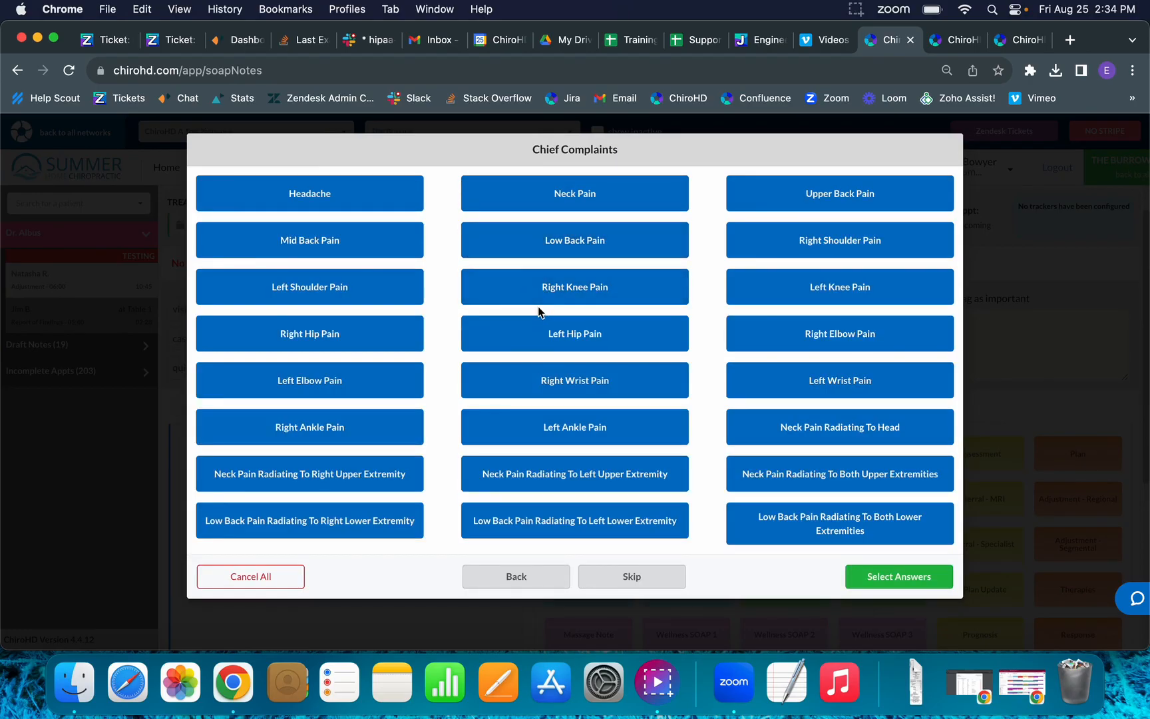
click(571, 301)
click(900, 577)
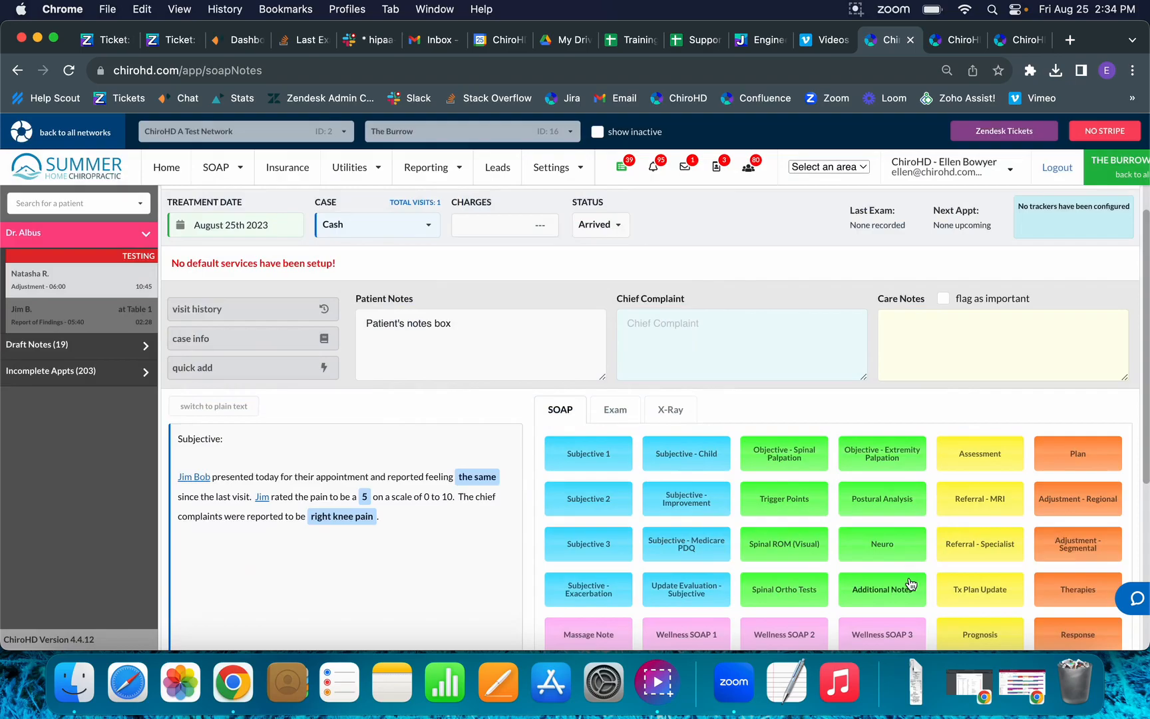
Record spinal palpation at T4–T9 and right C5, with lumbosacral muscle hypotonicity.
click(792, 468)
drag(552, 267, 537, 367)
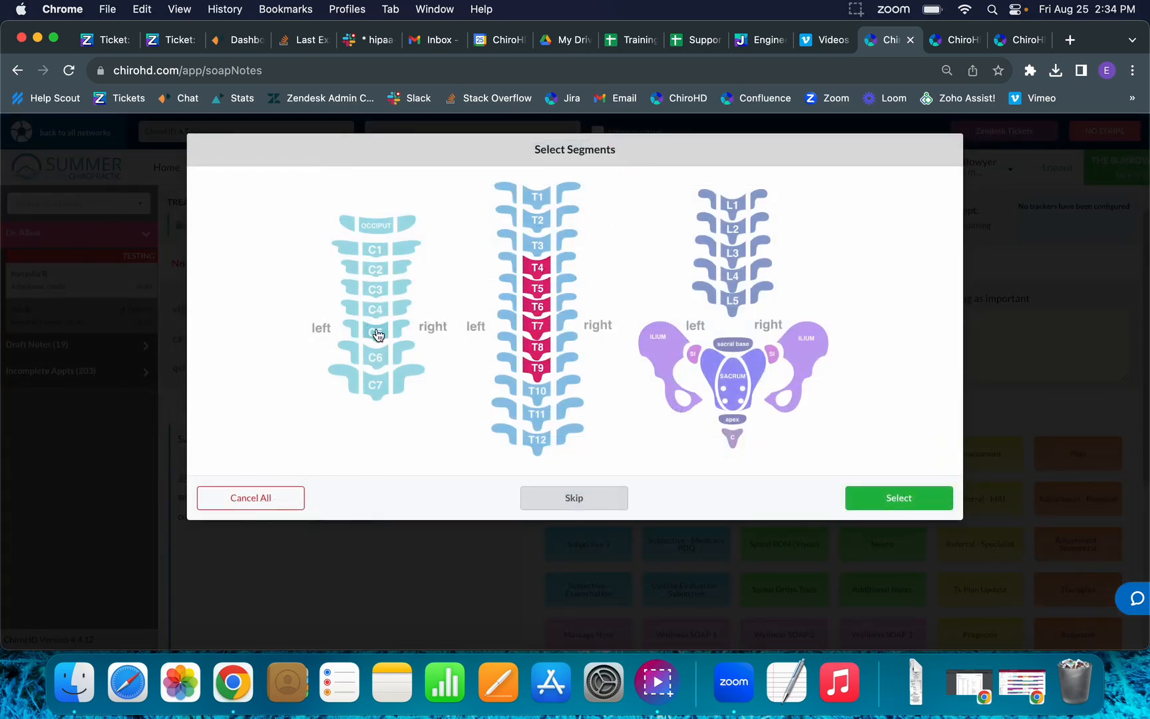
click(400, 332)
click(898, 498)
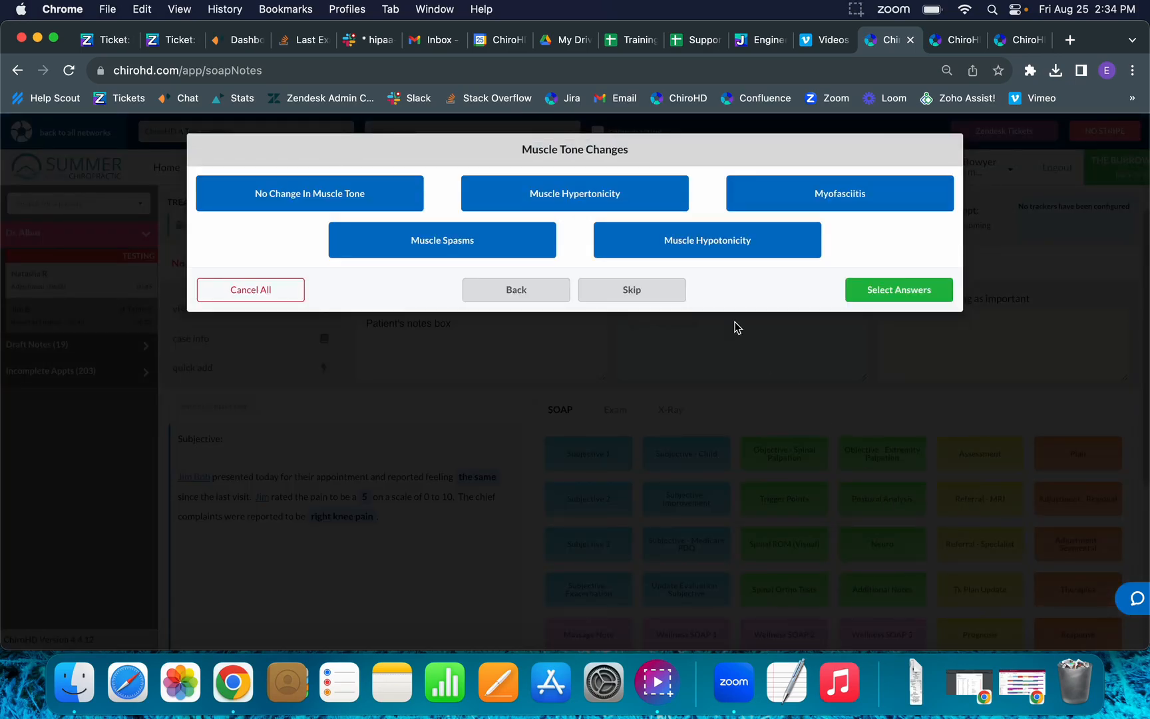
click(736, 255)
click(872, 292)
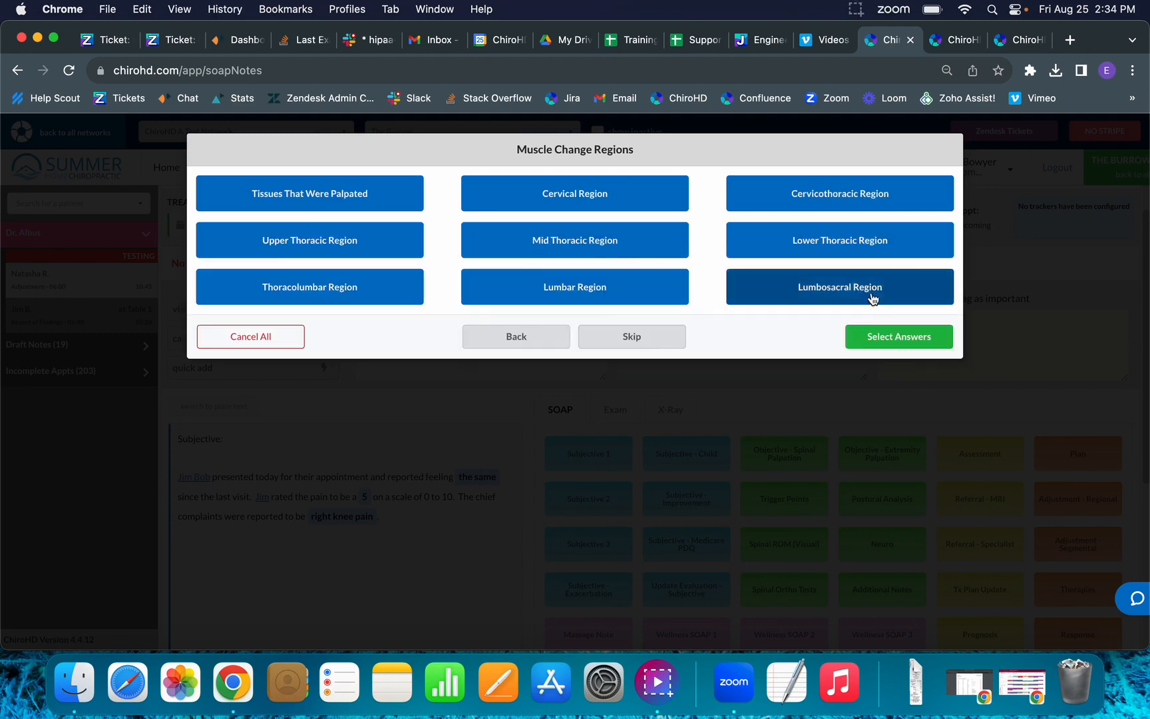
click(814, 287)
click(865, 337)
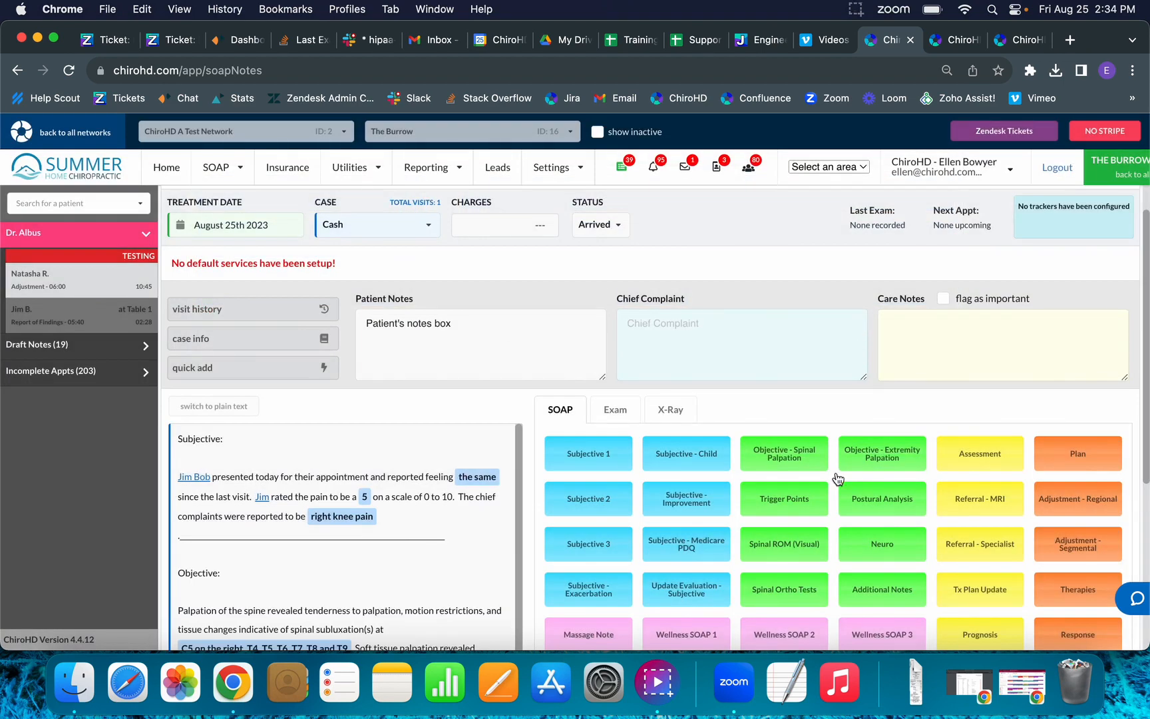
Add an assessment of Not Responding Well To Care with referral out for further evaluation.
click(940, 451)
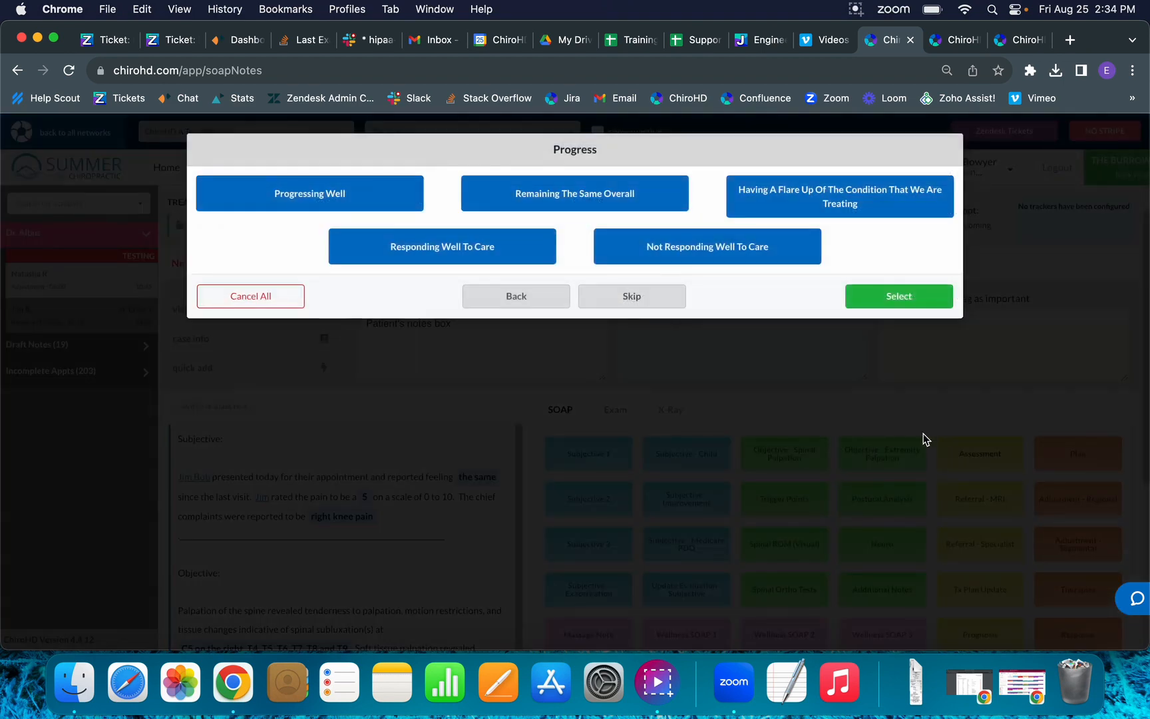
click(731, 241)
click(802, 200)
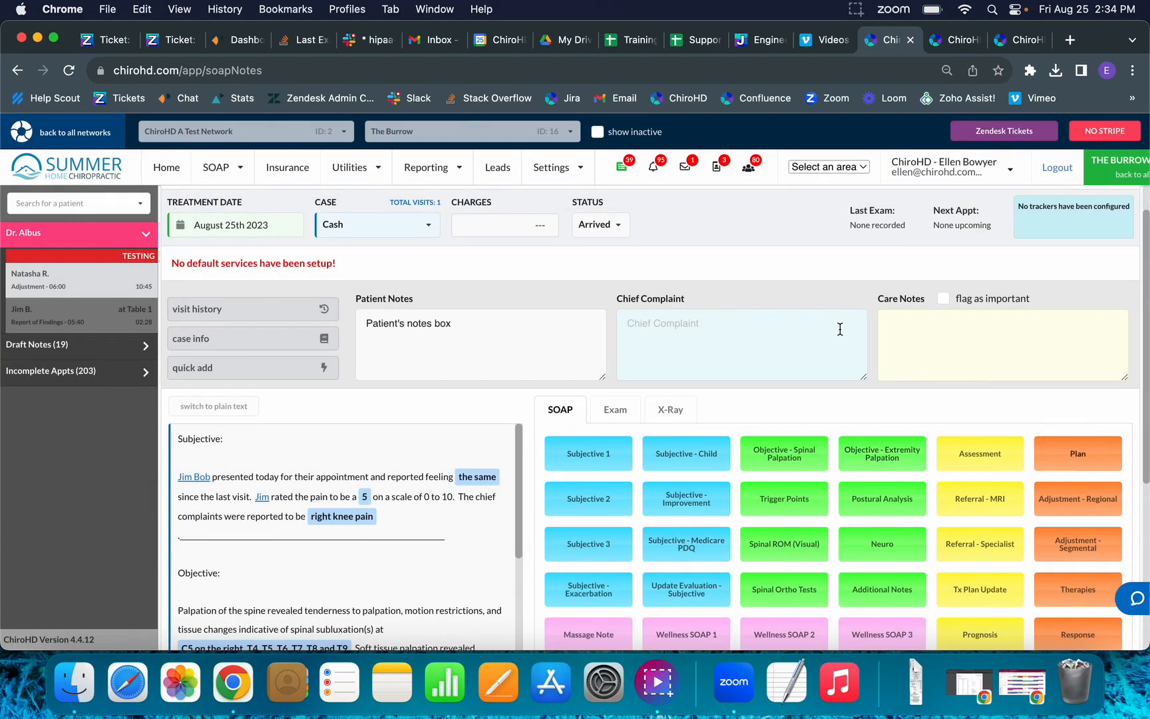
scroll(321, 526, down, 10)
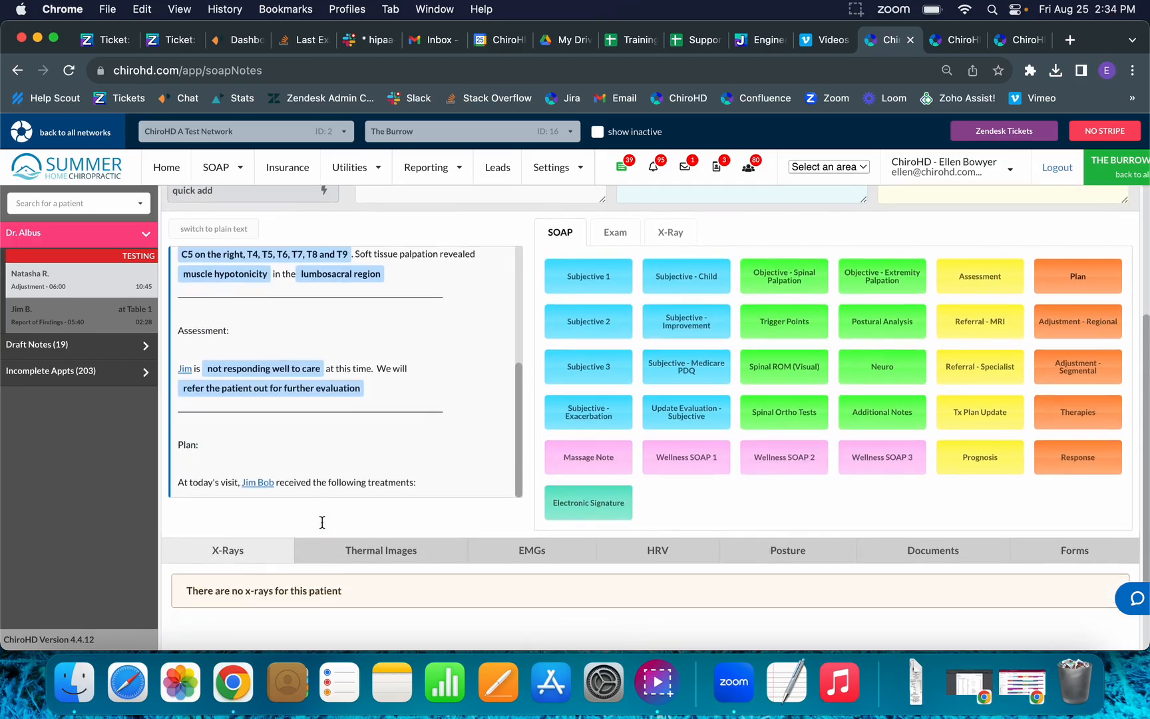
scroll(322, 522, up, 15)
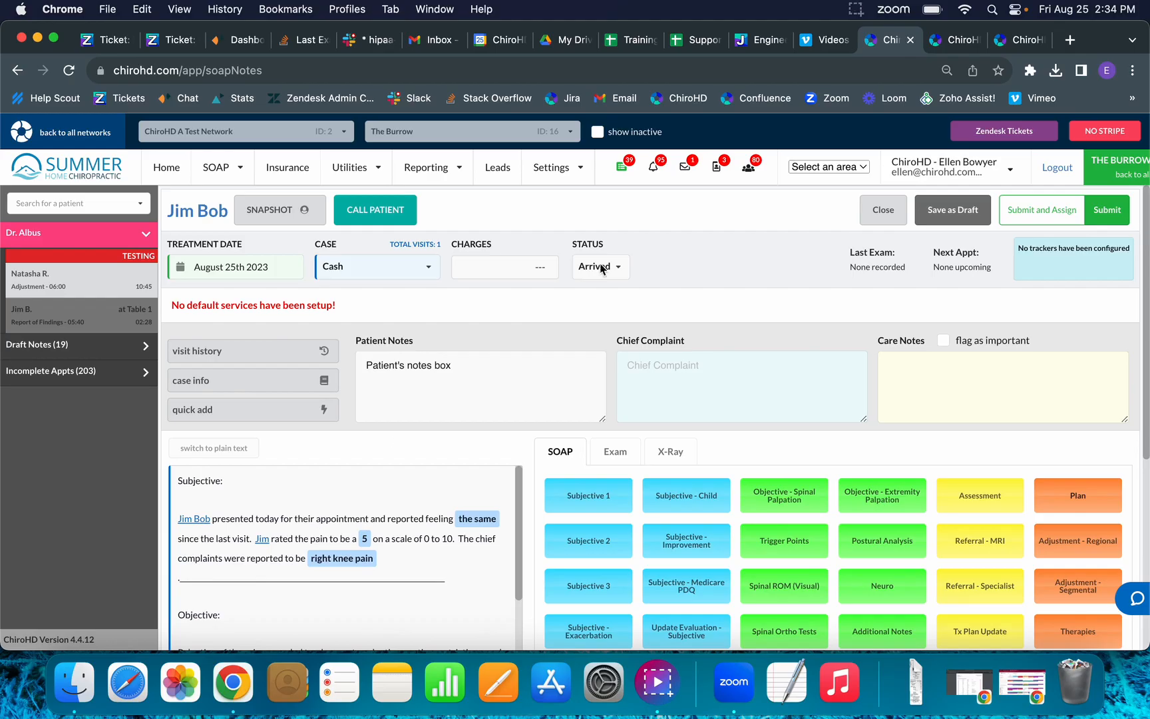
Submit the finished SOAP note using the Submit button at the top right.
click(1128, 215)
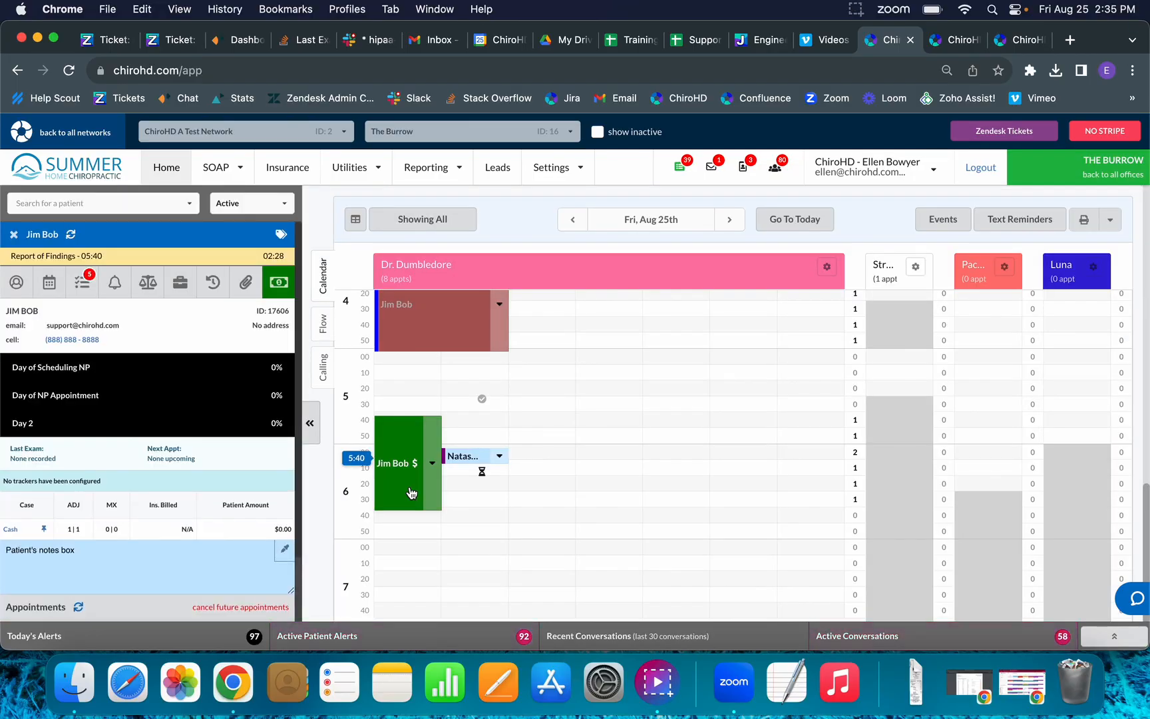
Bulk-schedule Adjustment visits with the doctor using the Corrective Care template (18, 8, 12 visits).
click(51, 285)
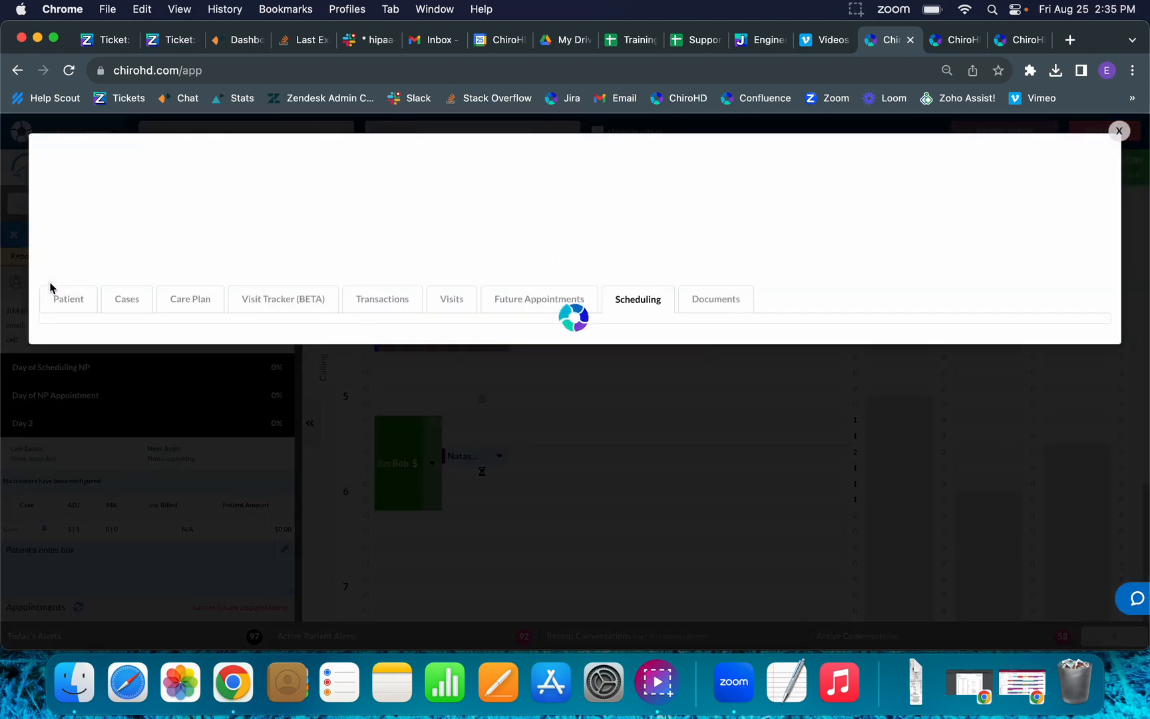
click(95, 408)
click(98, 434)
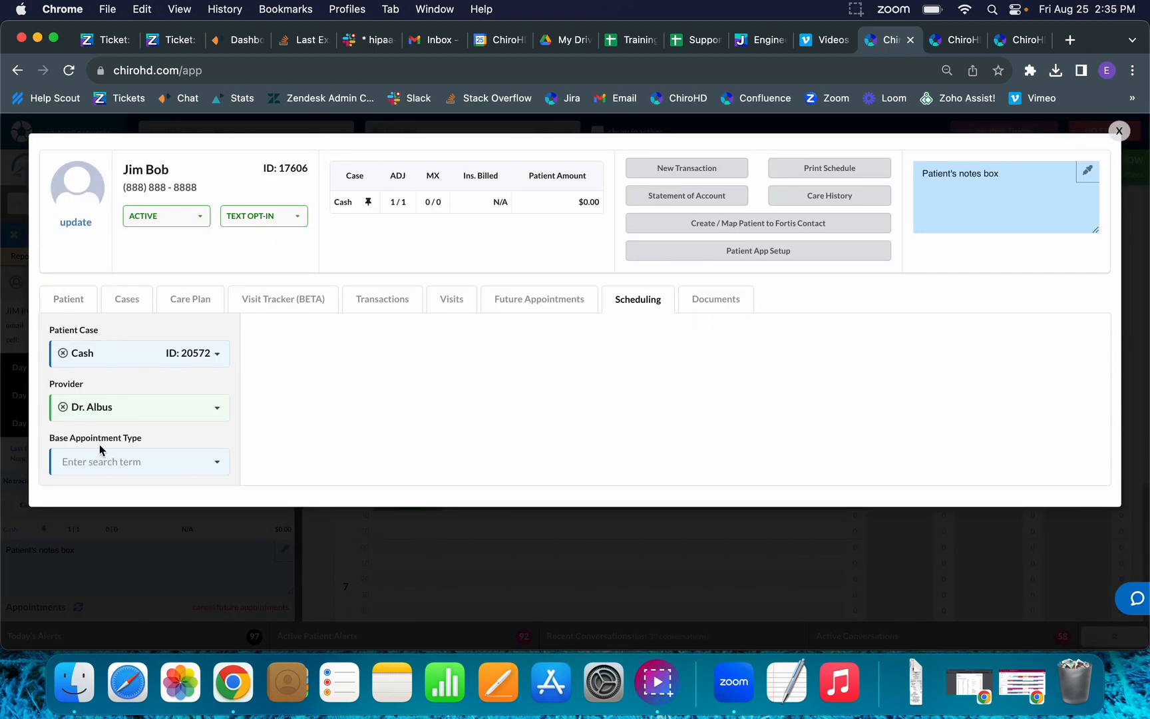
click(100, 460)
click(100, 480)
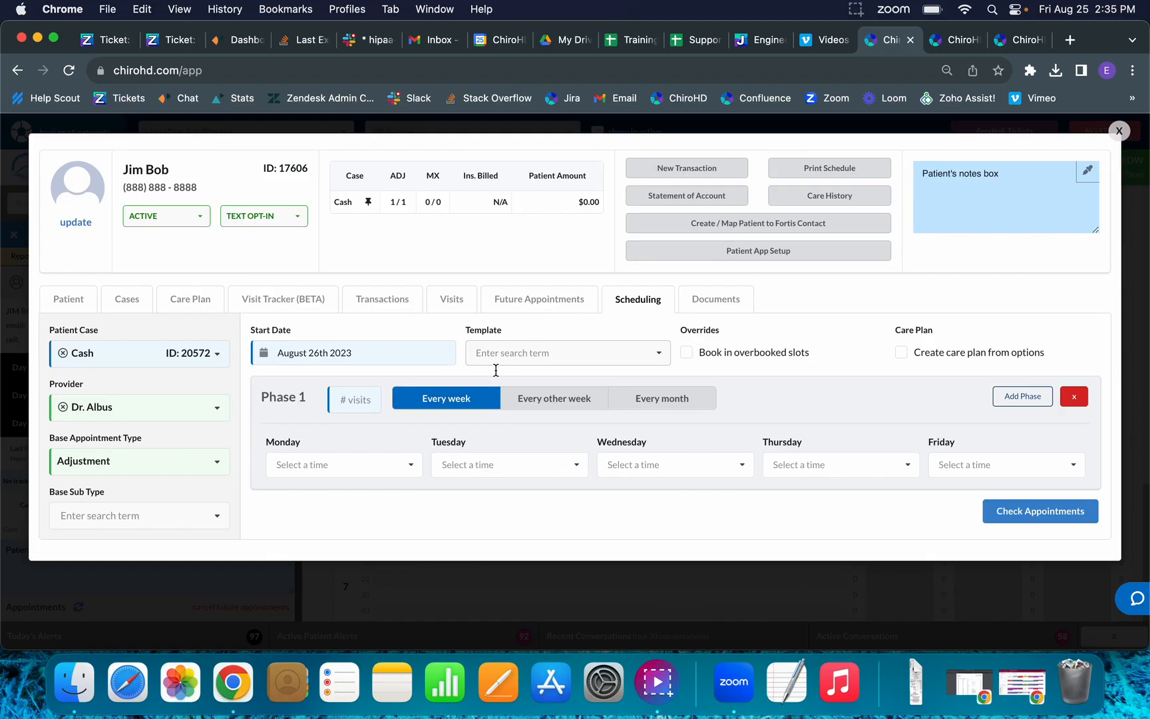
click(356, 399)
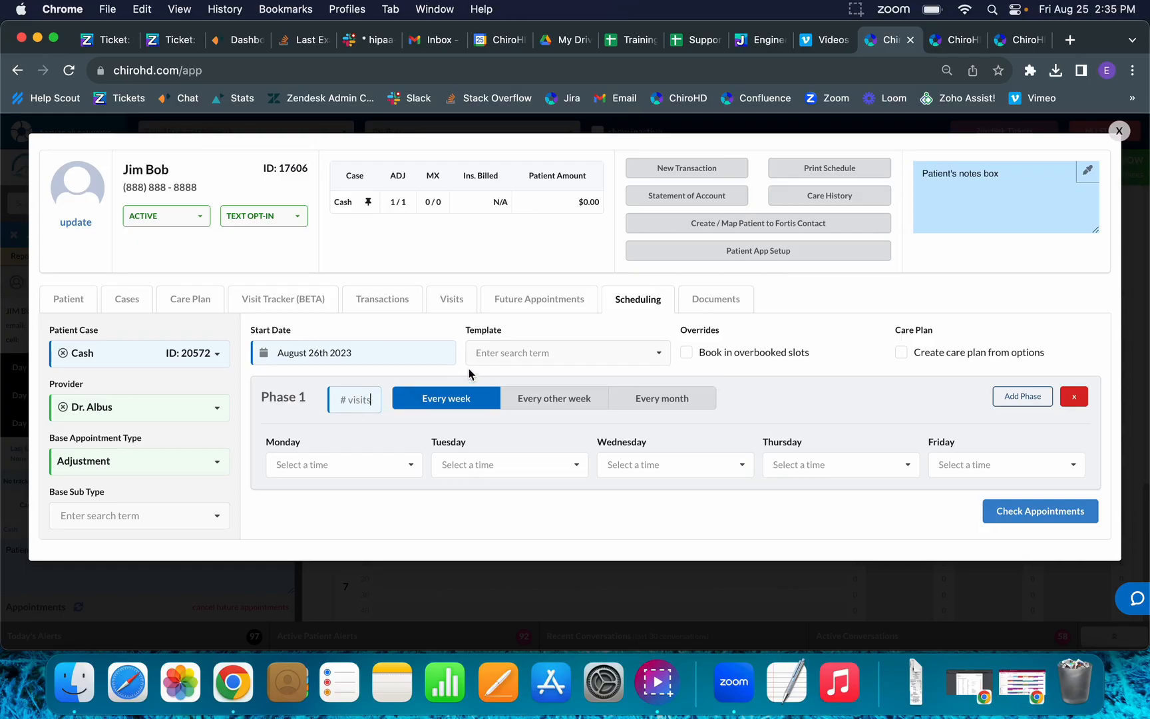
click(494, 361)
click(496, 377)
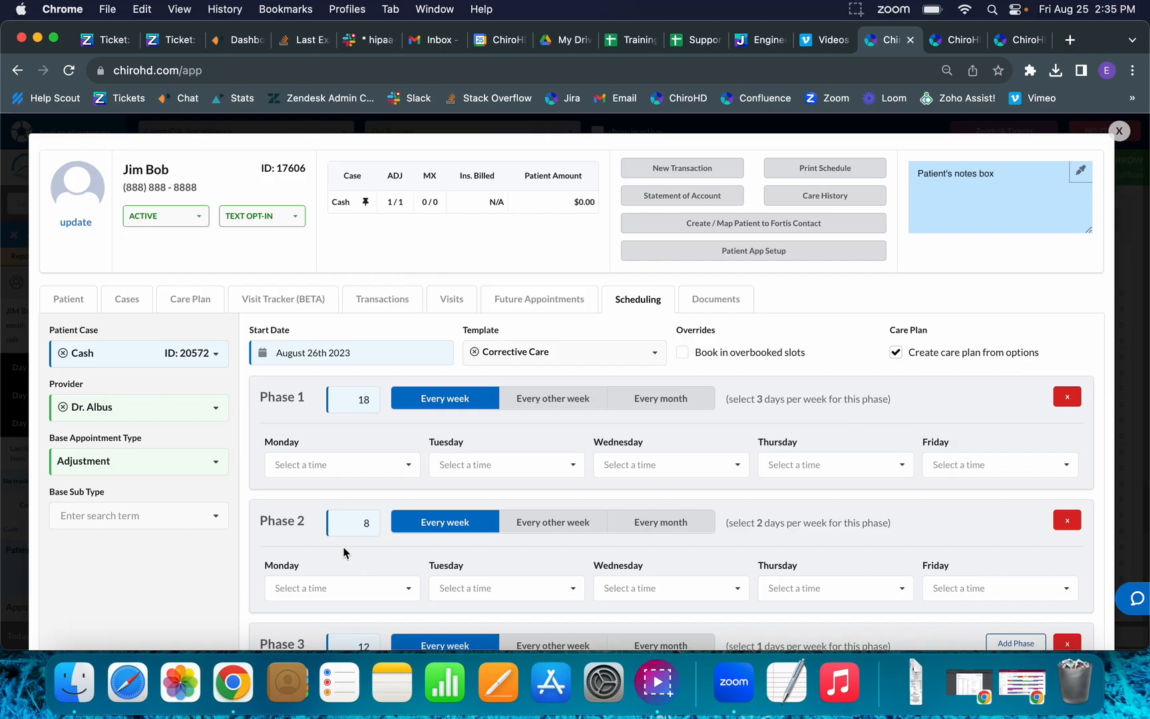
Set phase 1 times to Monday 08:40, Wednesday 08:50 and Friday 06:30 AM.
scroll(798, 513, down, 3)
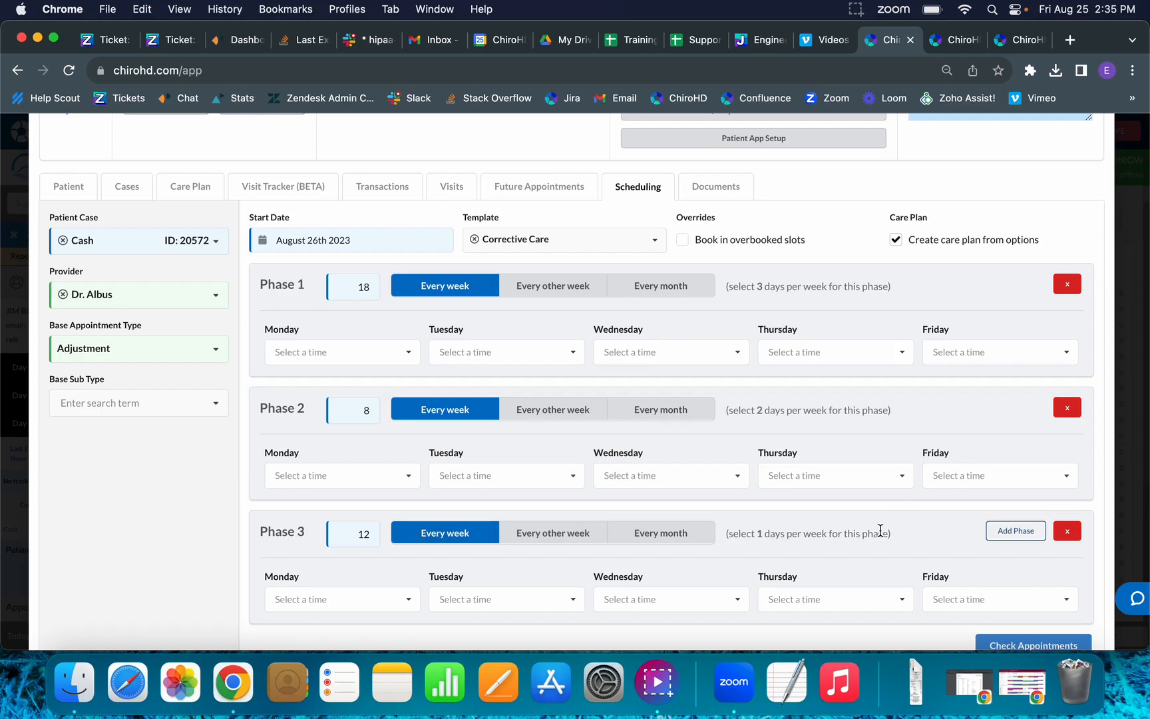
scroll(878, 529, up, 2)
click(379, 427)
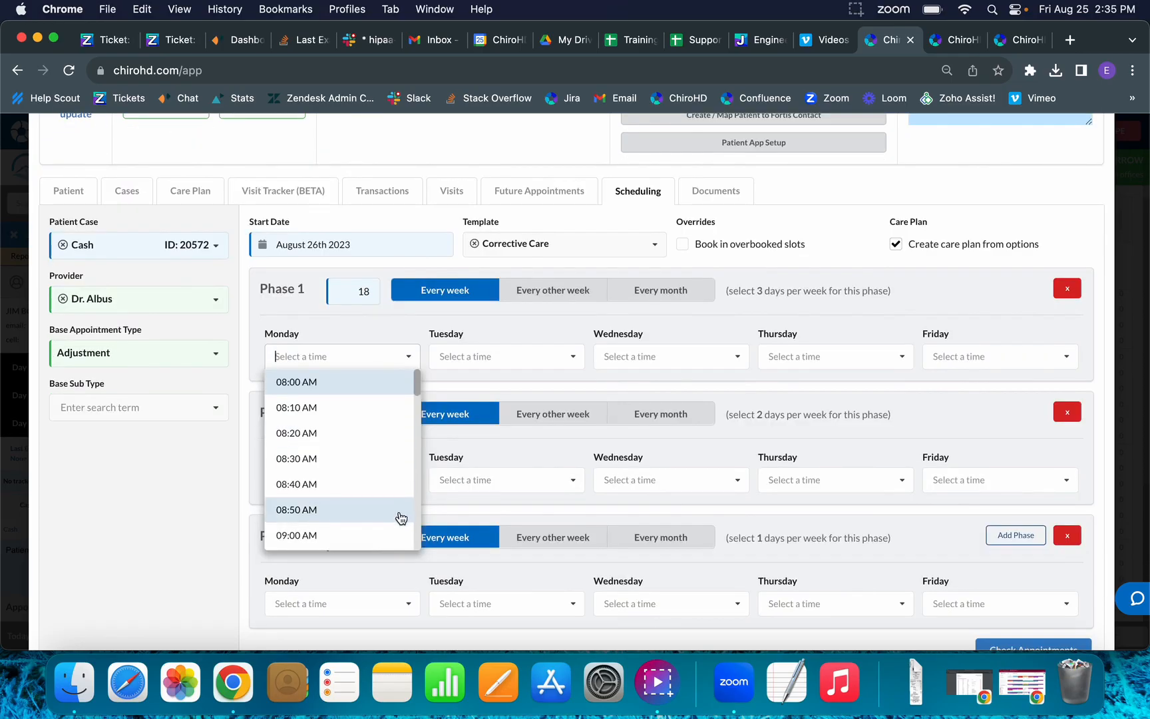
click(400, 512)
click(624, 363)
click(659, 512)
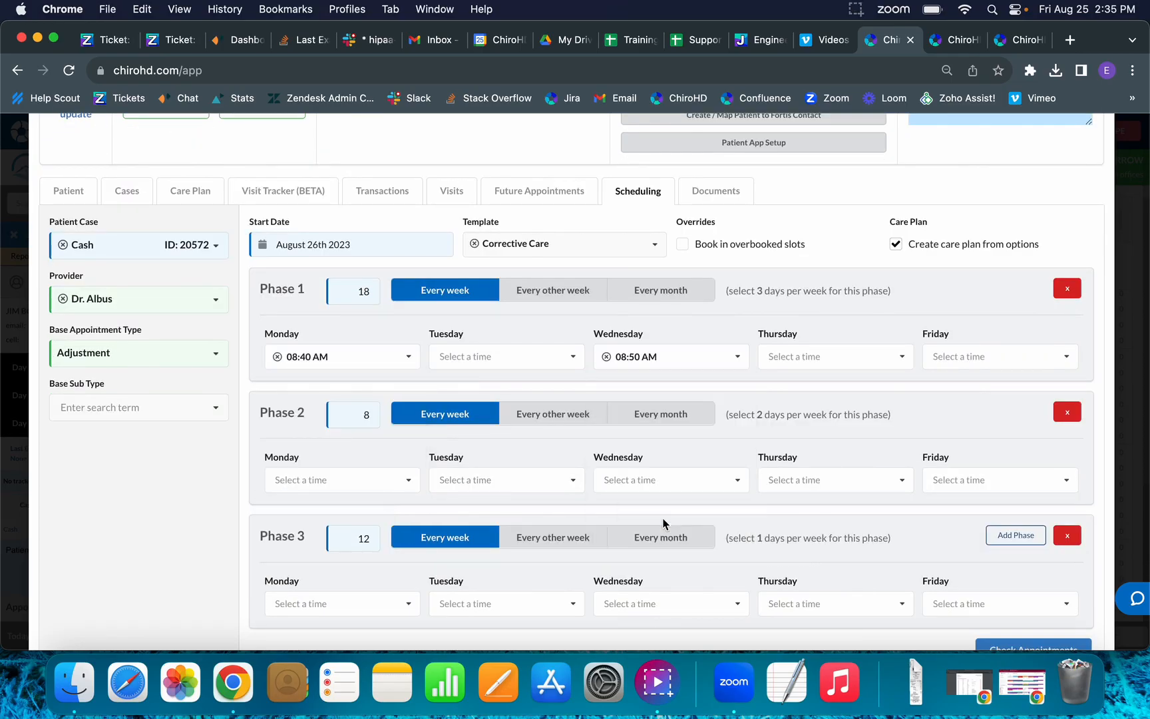
click(977, 356)
click(958, 442)
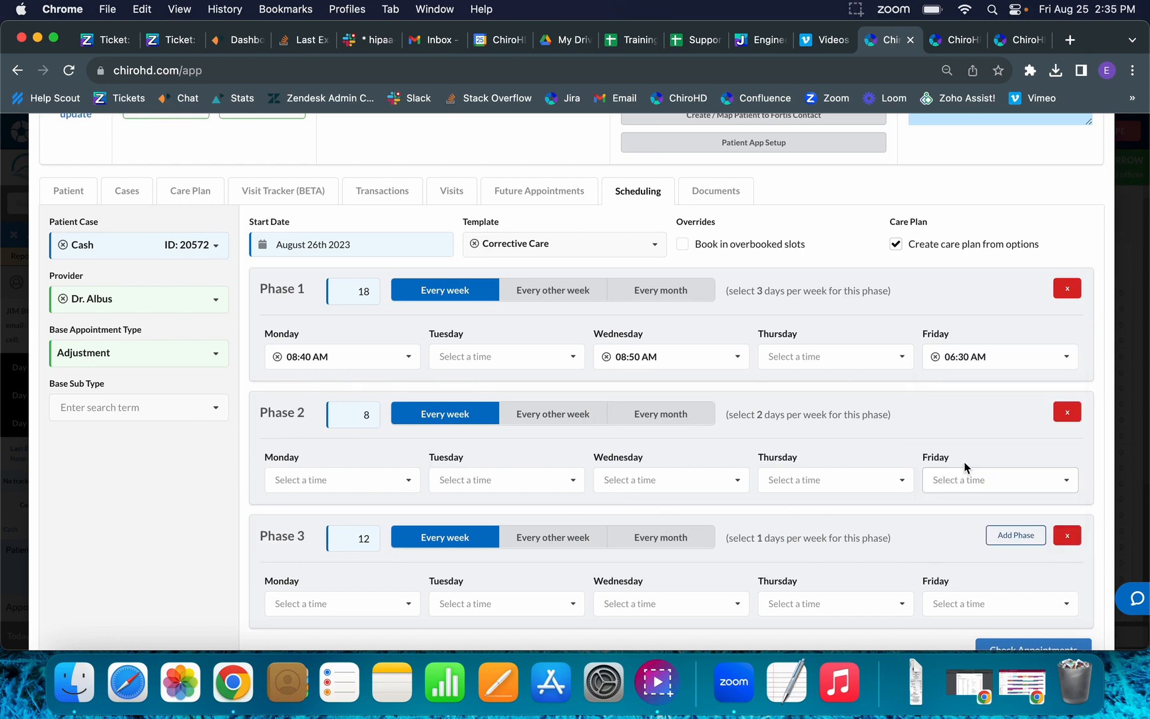
Set phase 2 to Tuesday 09:00 and Thursday 07:50, phase 3 to Thursday 07:40, then check appointments.
click(539, 480)
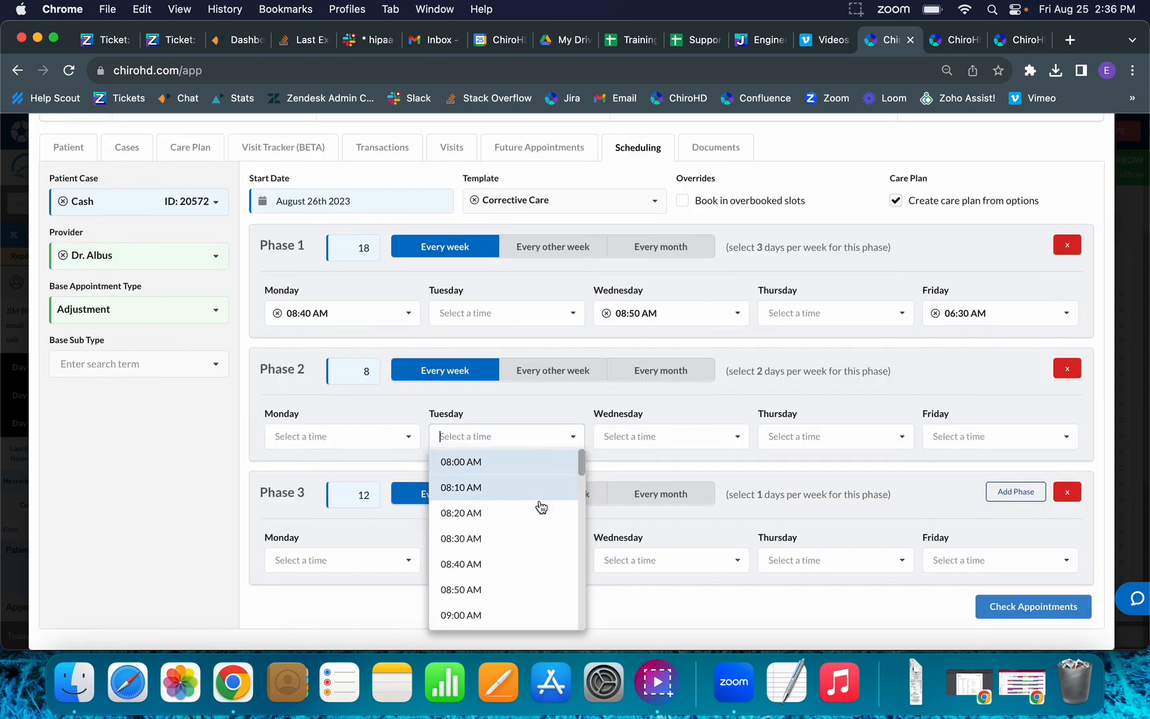
click(521, 530)
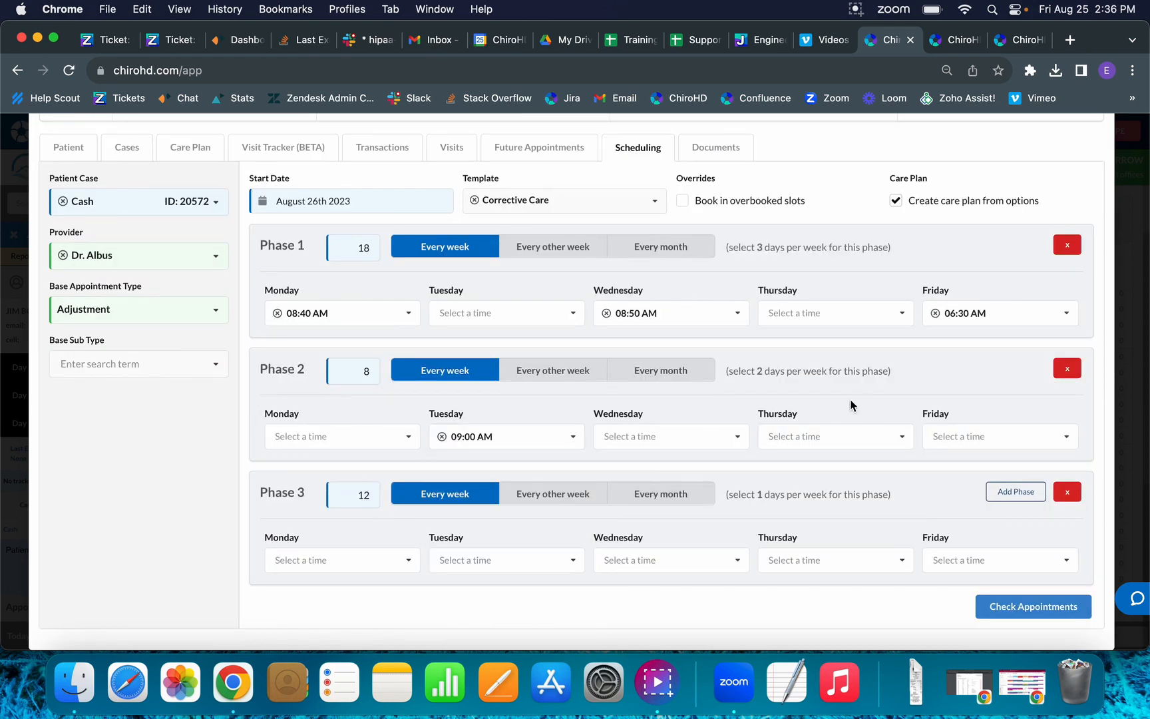
click(799, 438)
scroll(805, 520, down, 2)
scroll(808, 521, down, 1)
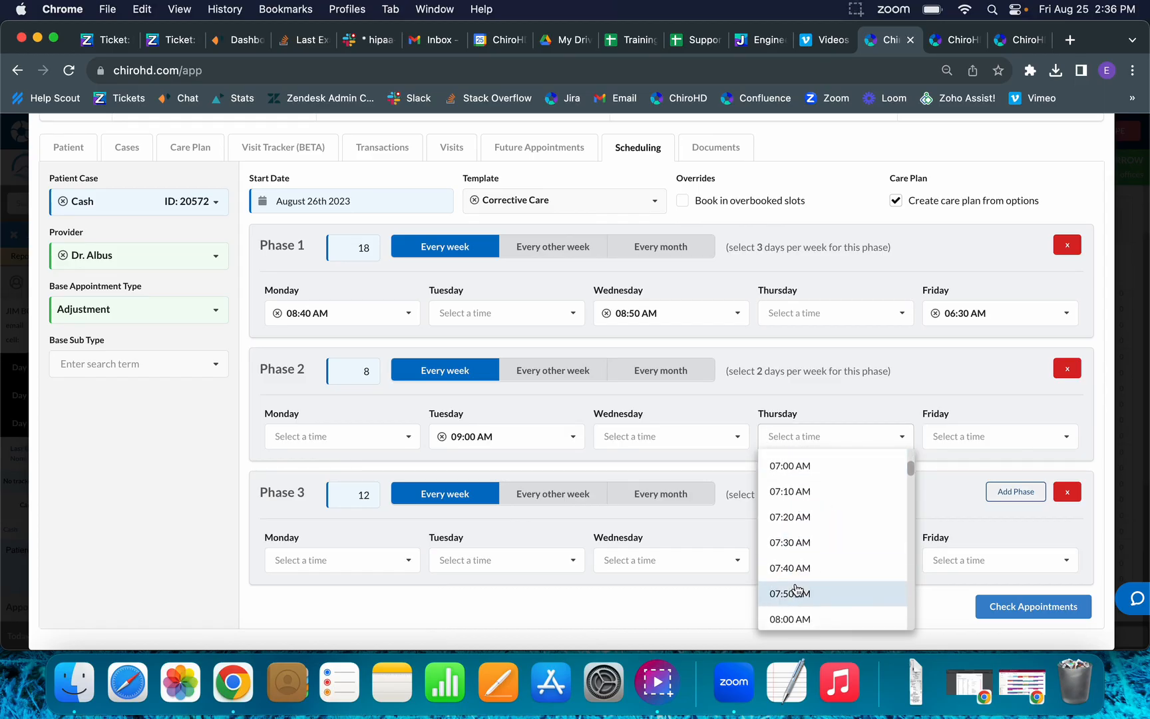
click(796, 592)
click(786, 563)
scroll(785, 572, down, 5)
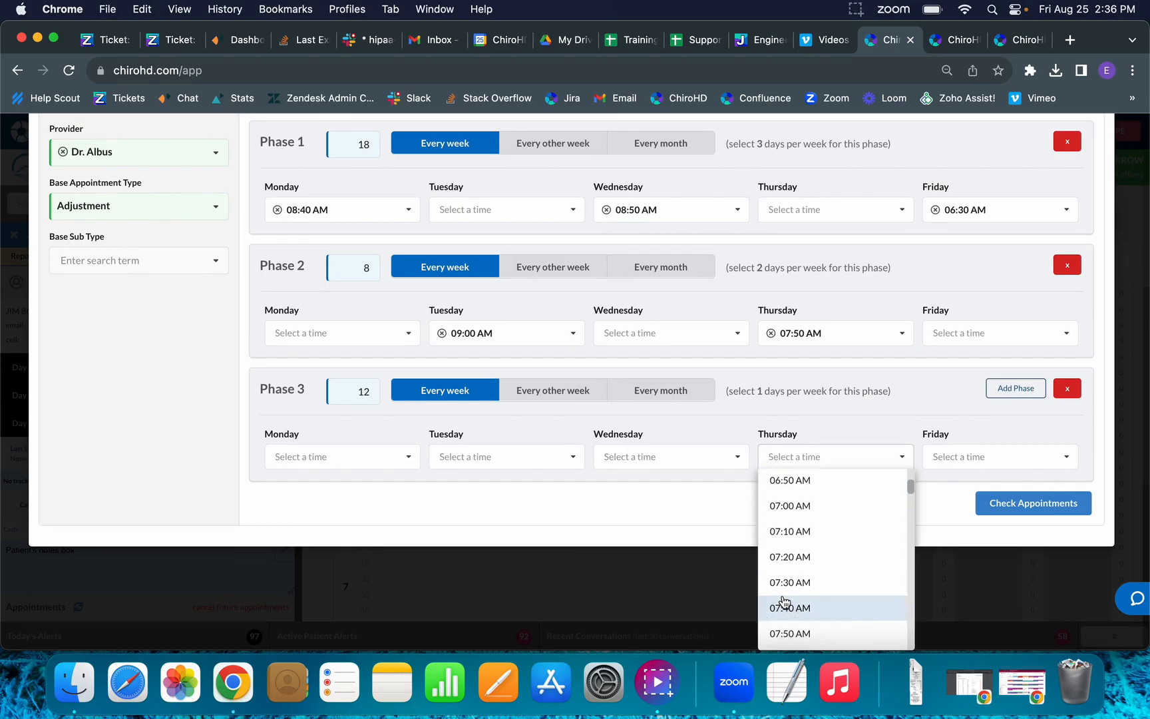
click(784, 604)
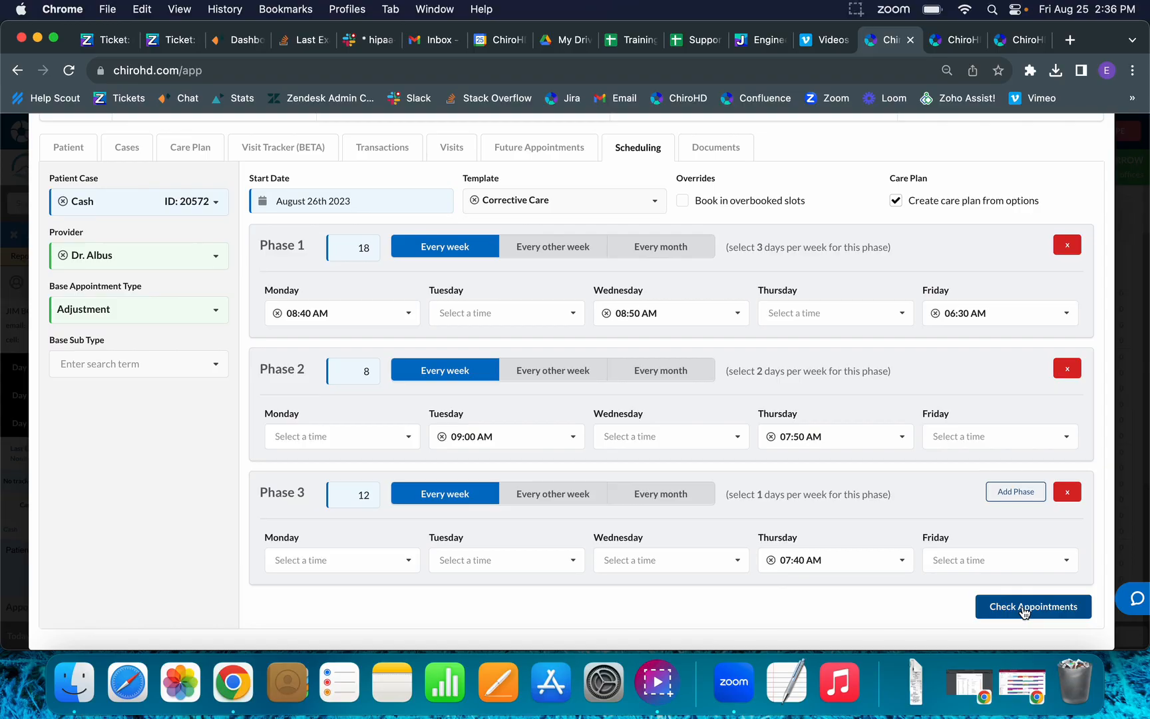
click(1024, 607)
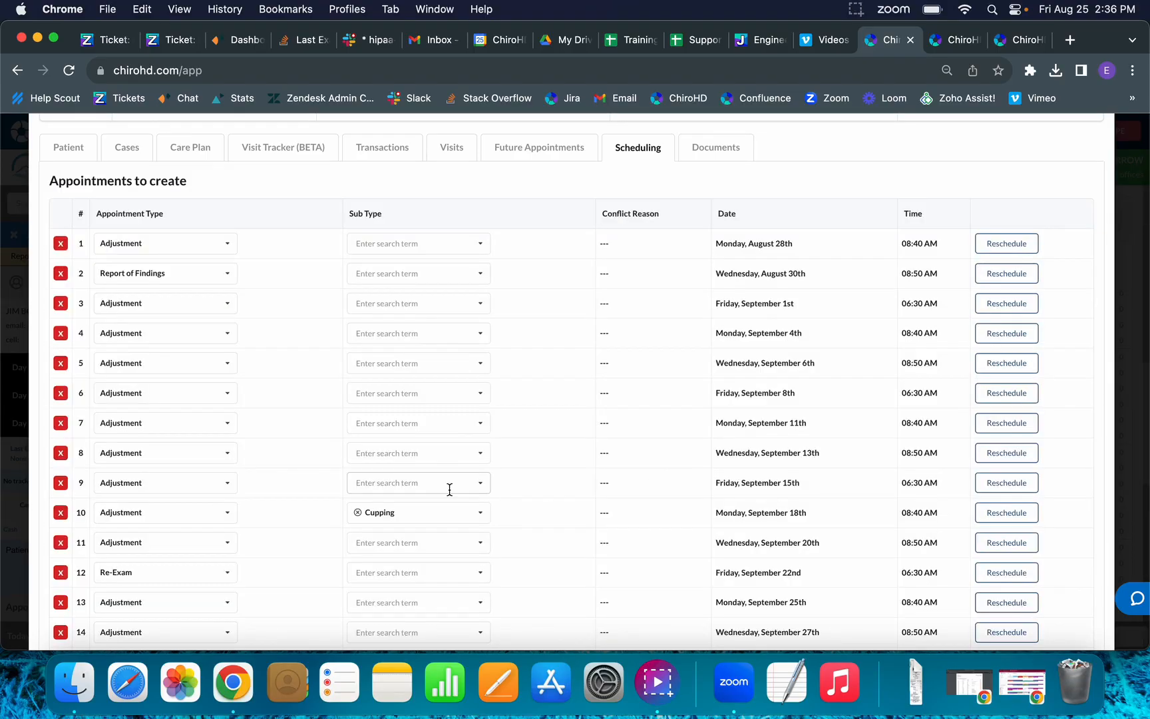
Review the 38 listed appointments, schedule them all, and close the patient's record window.
scroll(449, 490, down, 2)
scroll(450, 489, down, 10)
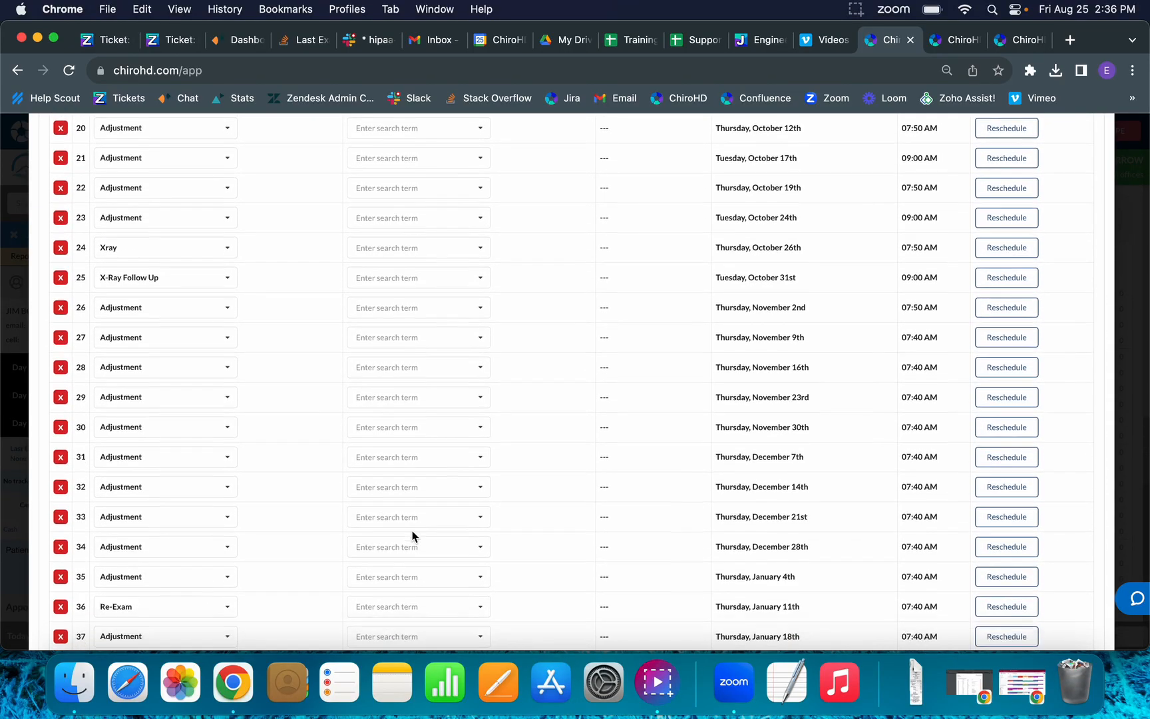
scroll(402, 541, down, 2)
scroll(394, 547, up, 12)
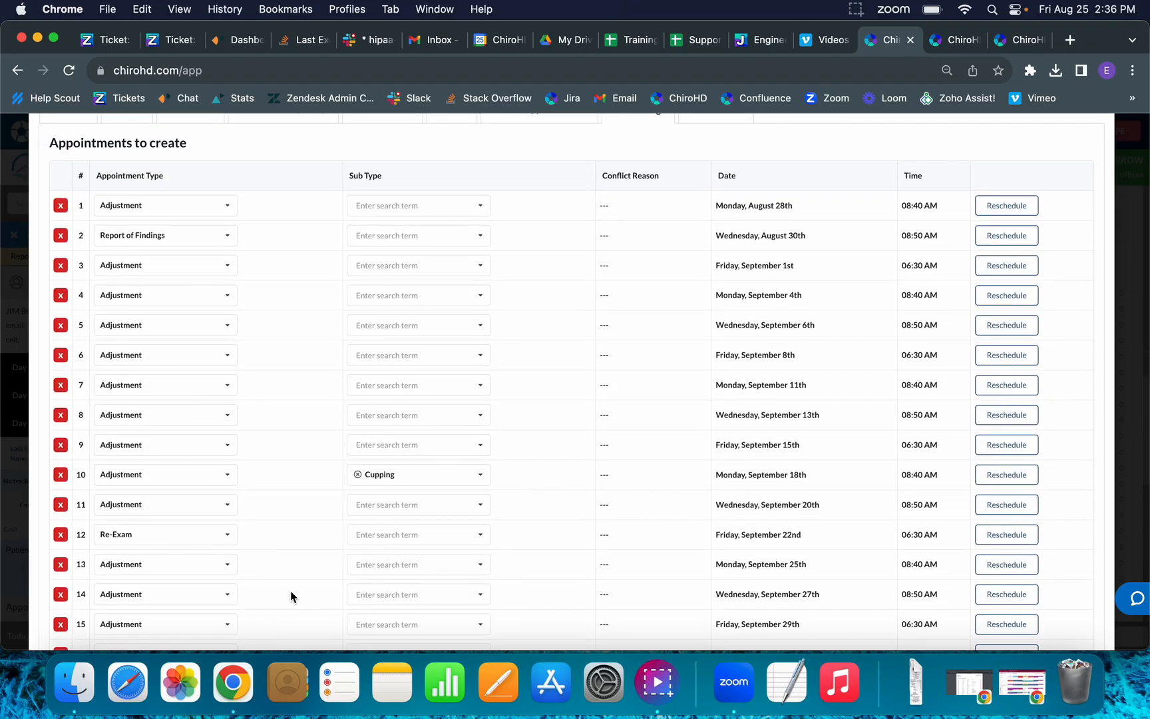
scroll(236, 460, down, 2)
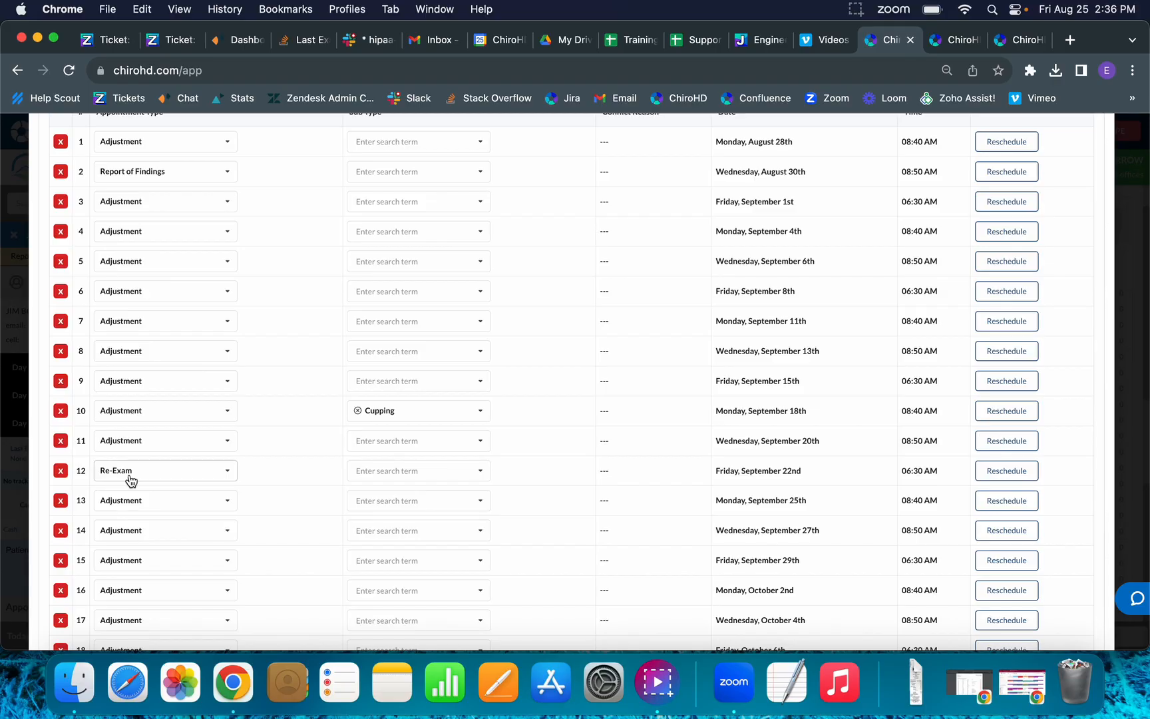
scroll(131, 480, down, 14)
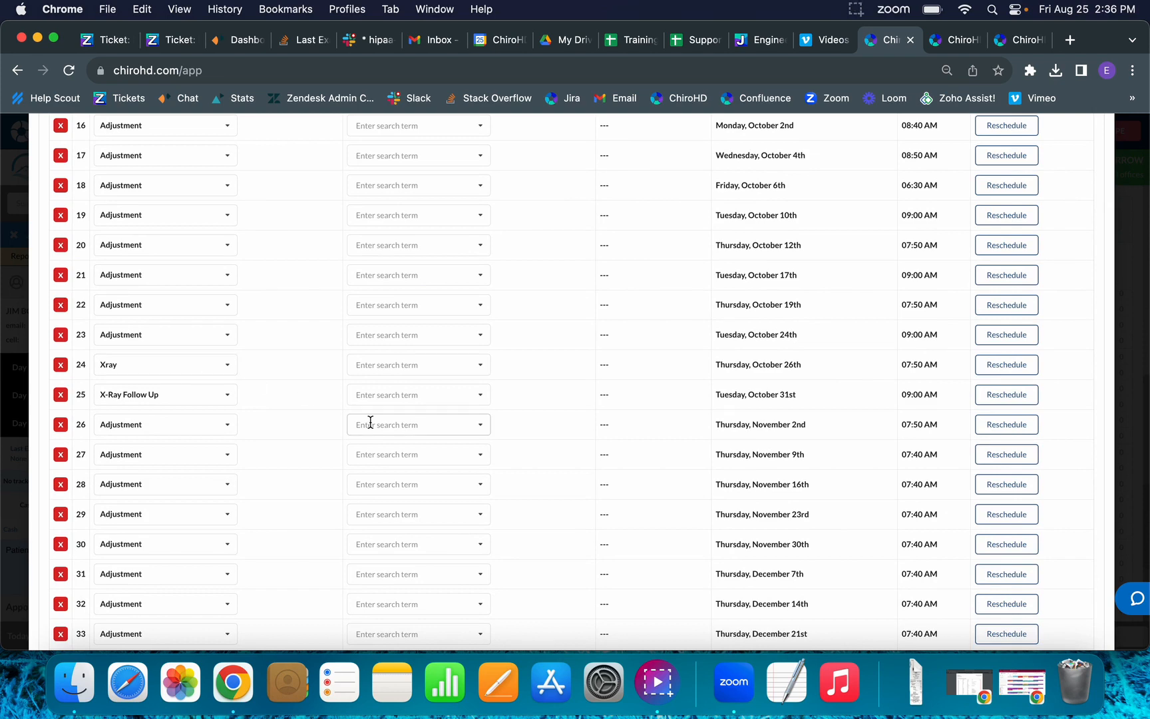
scroll(371, 423, down, 7)
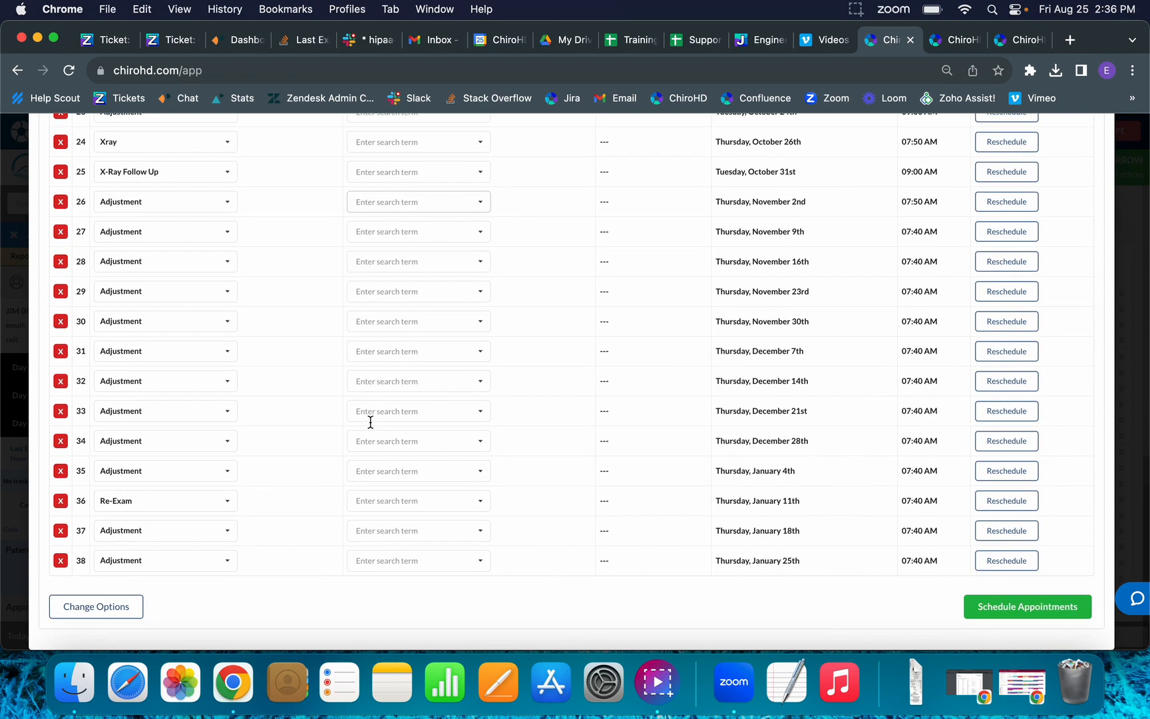
click(1012, 613)
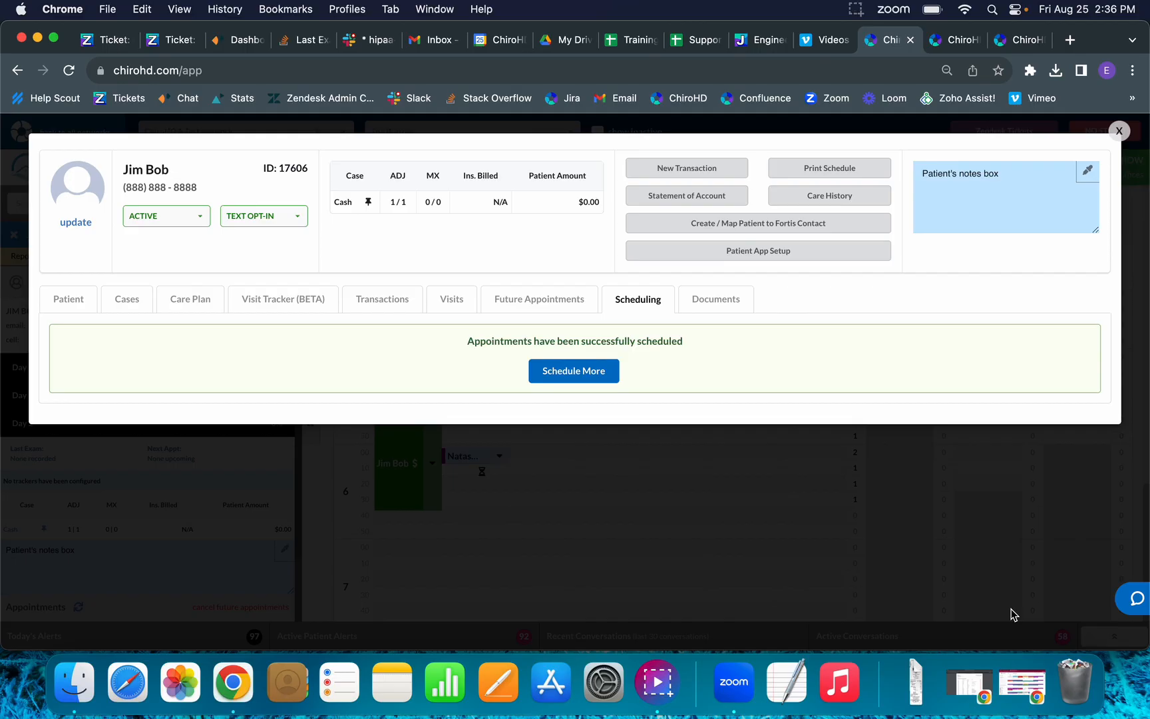
click(1119, 133)
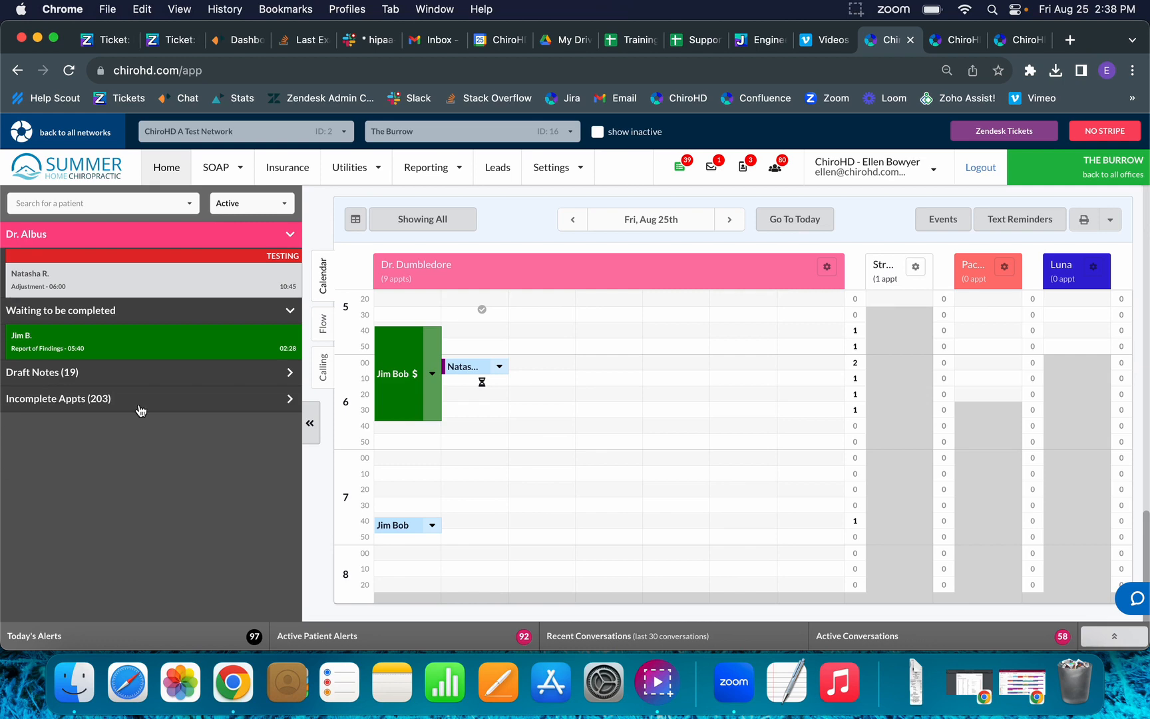
Mark the patient's 7:40 appointment as Arrived.
click(429, 528)
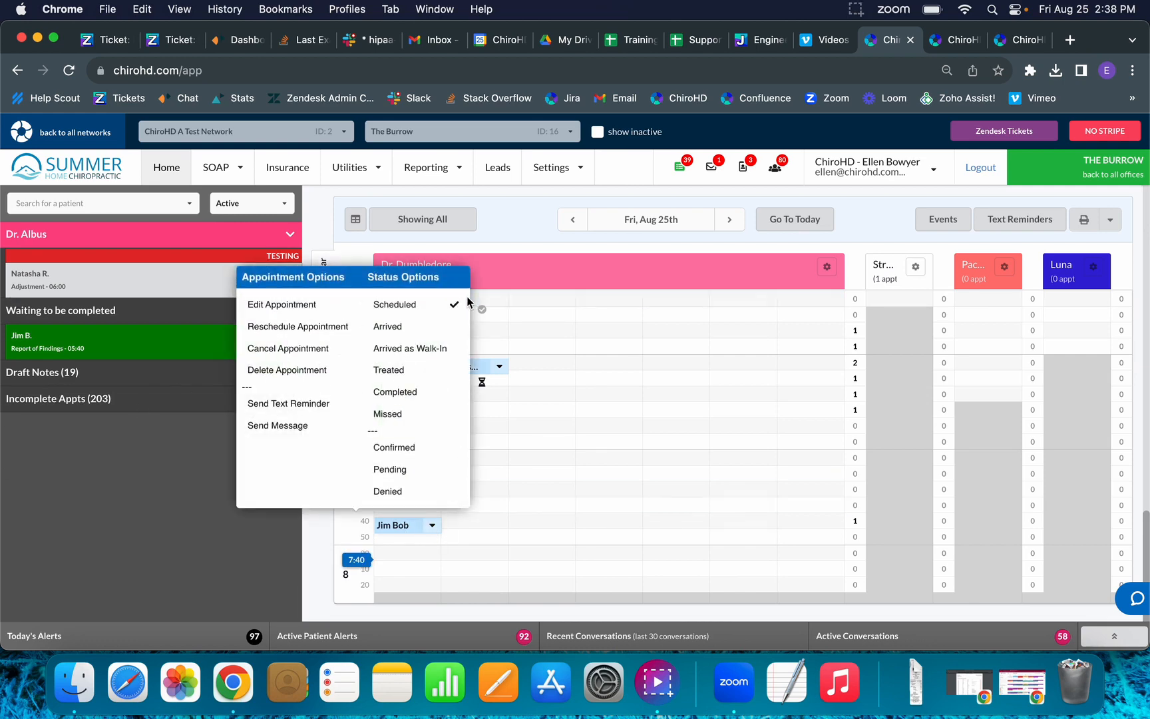
click(447, 327)
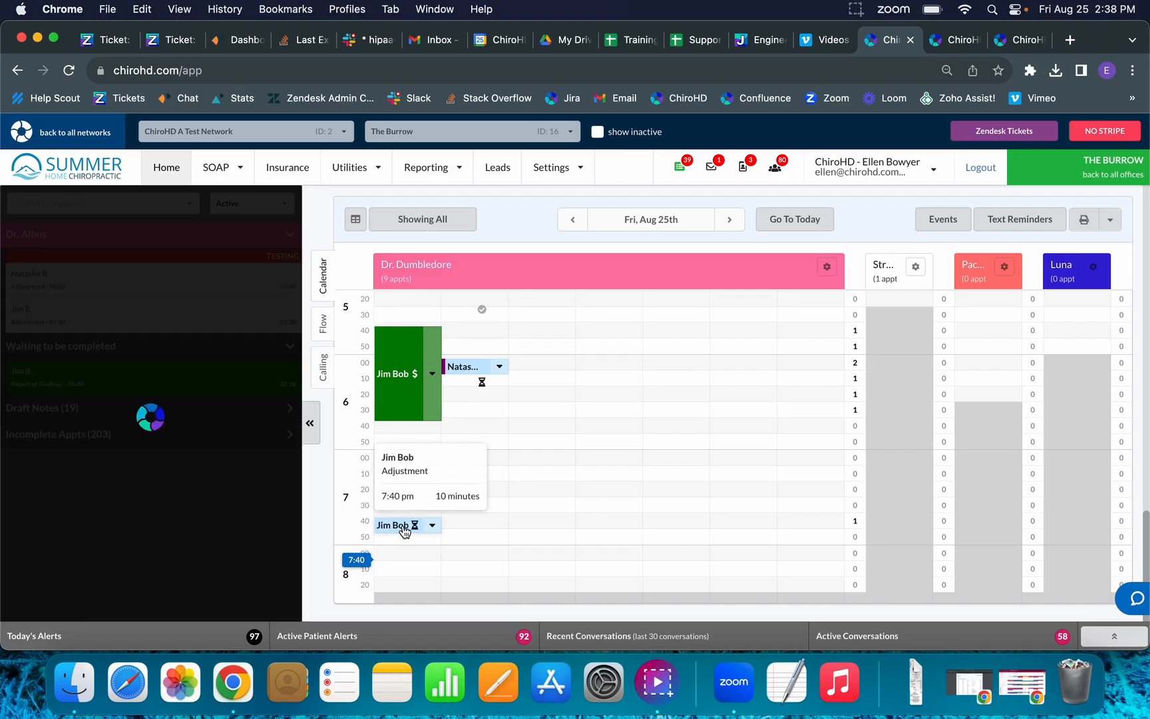
click(279, 284)
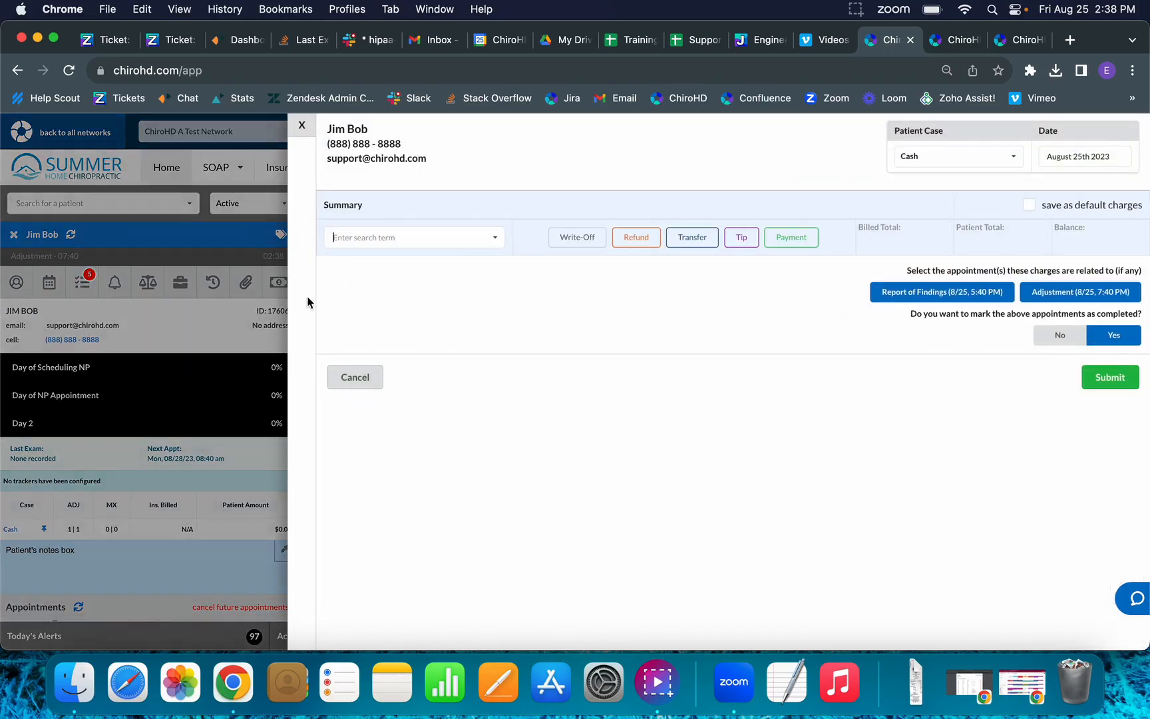
click(301, 125)
Start the patient's SOAP note in Provider Mode, prefilled by reusing the last note.
mouse_move(240, 170)
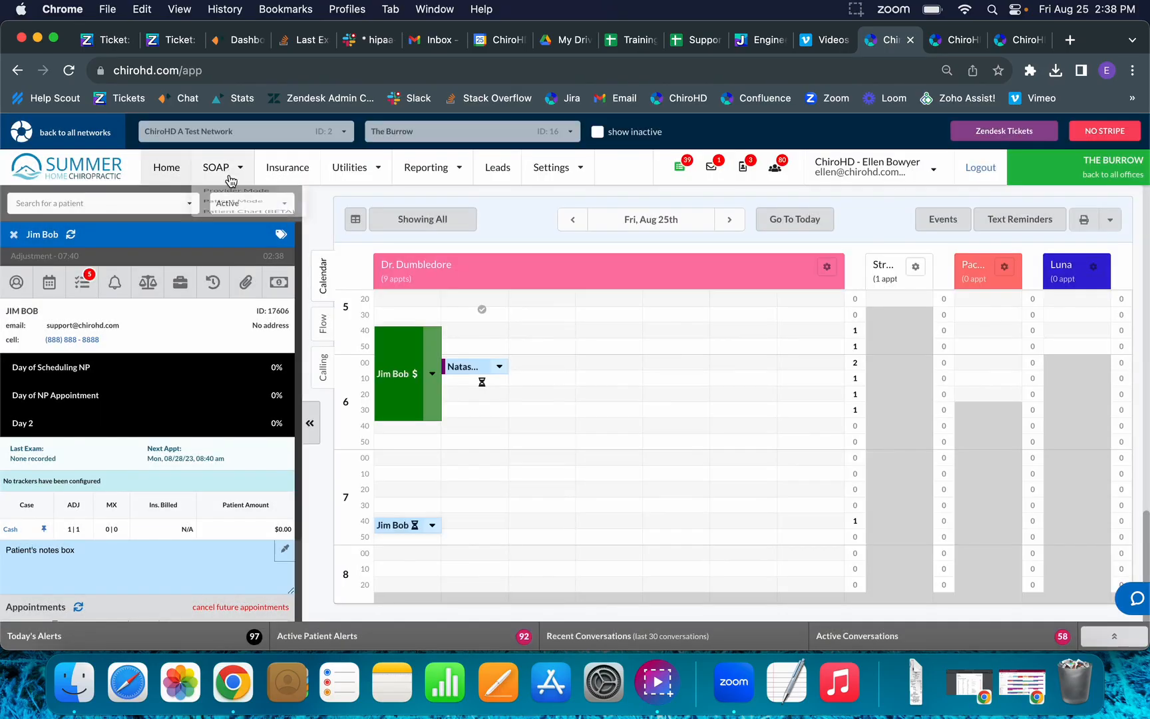
click(275, 197)
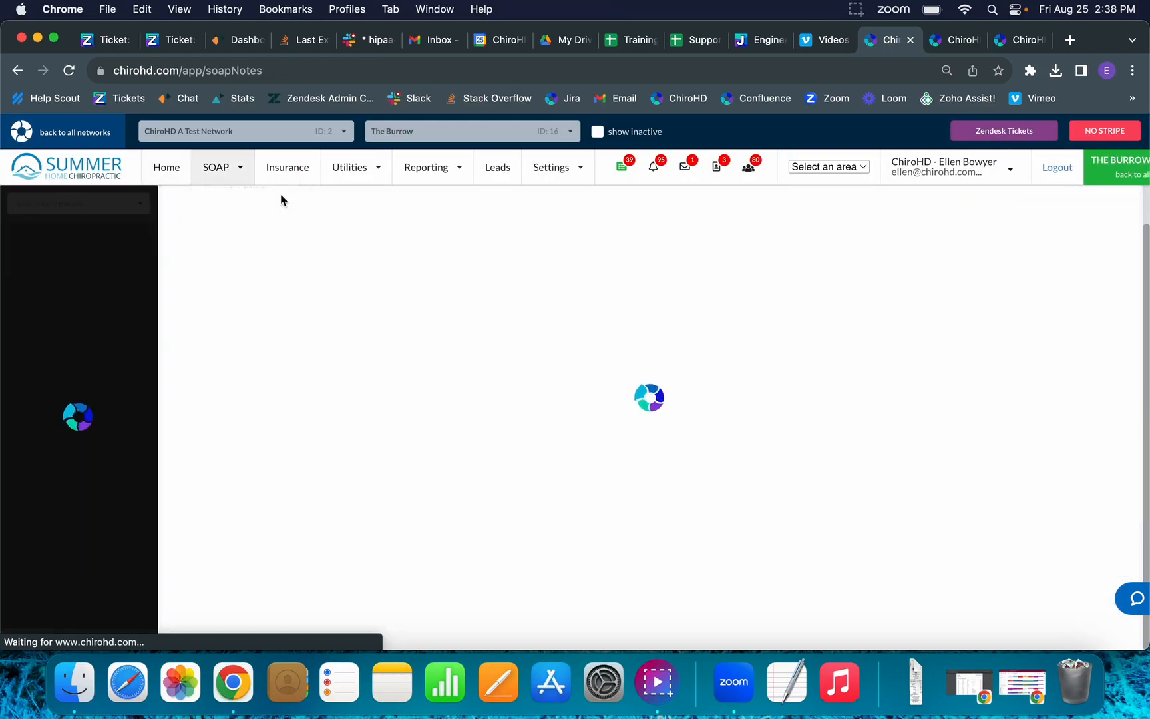
click(131, 325)
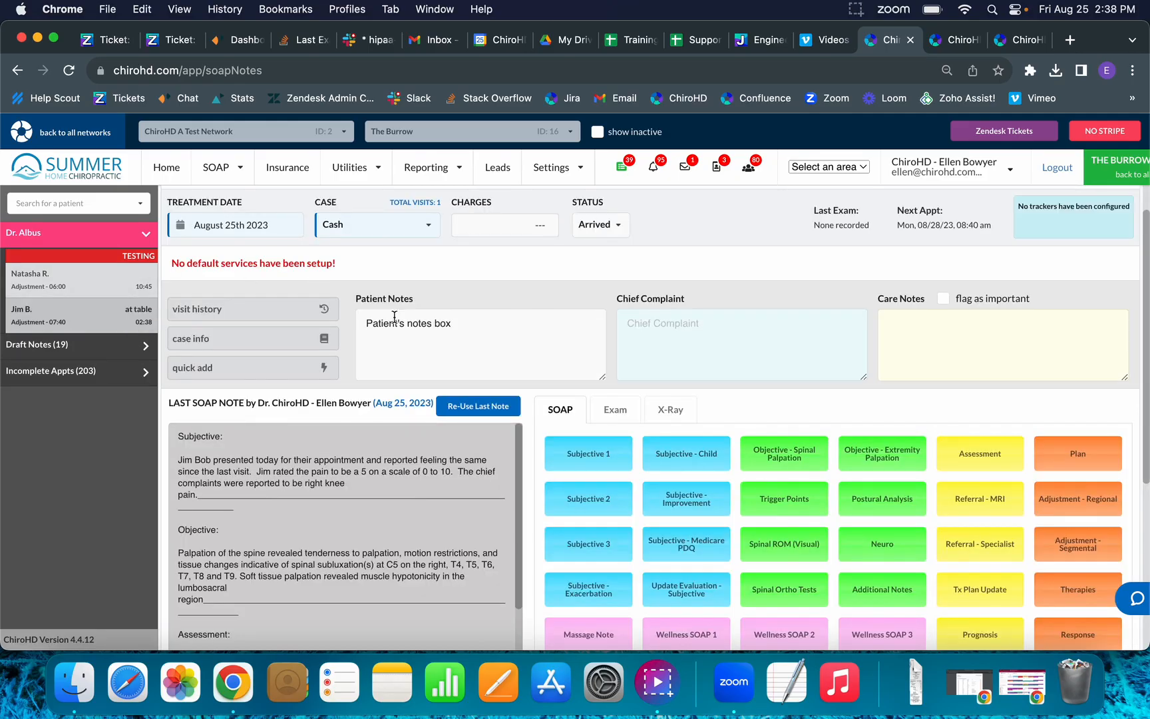
click(477, 407)
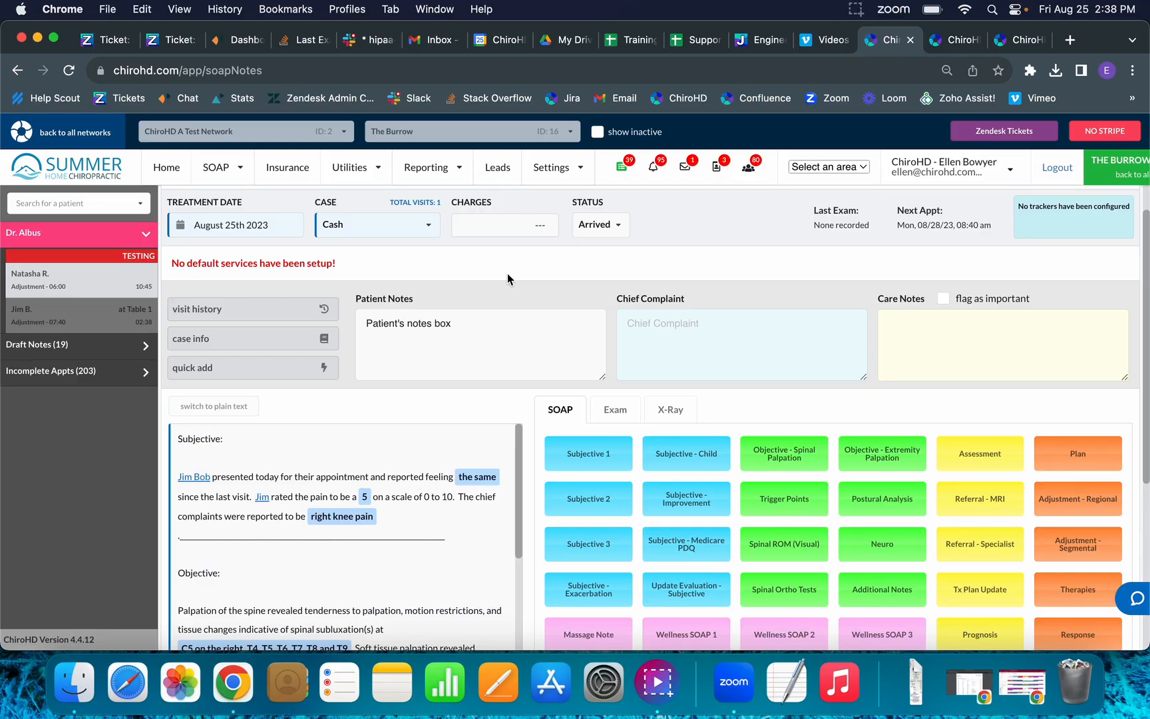
Charge Adj - 3-4 Regions, Traction - mechanical and Traction - manual, saving them as case defaults.
click(507, 230)
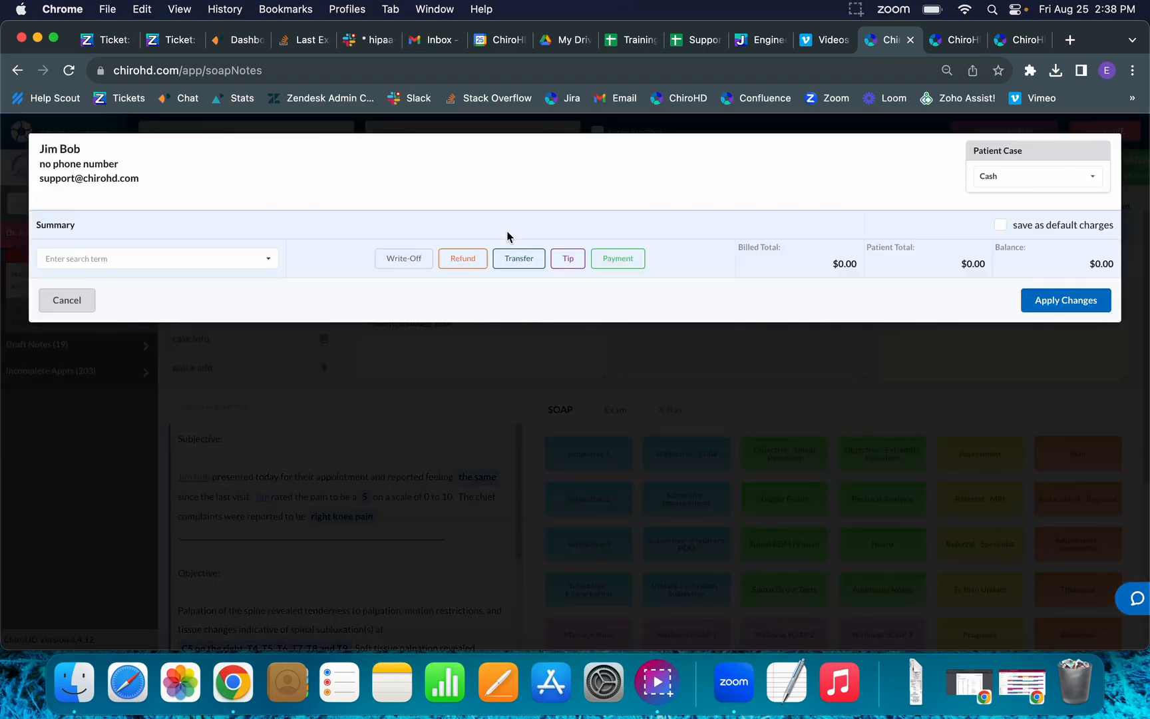
click(128, 259)
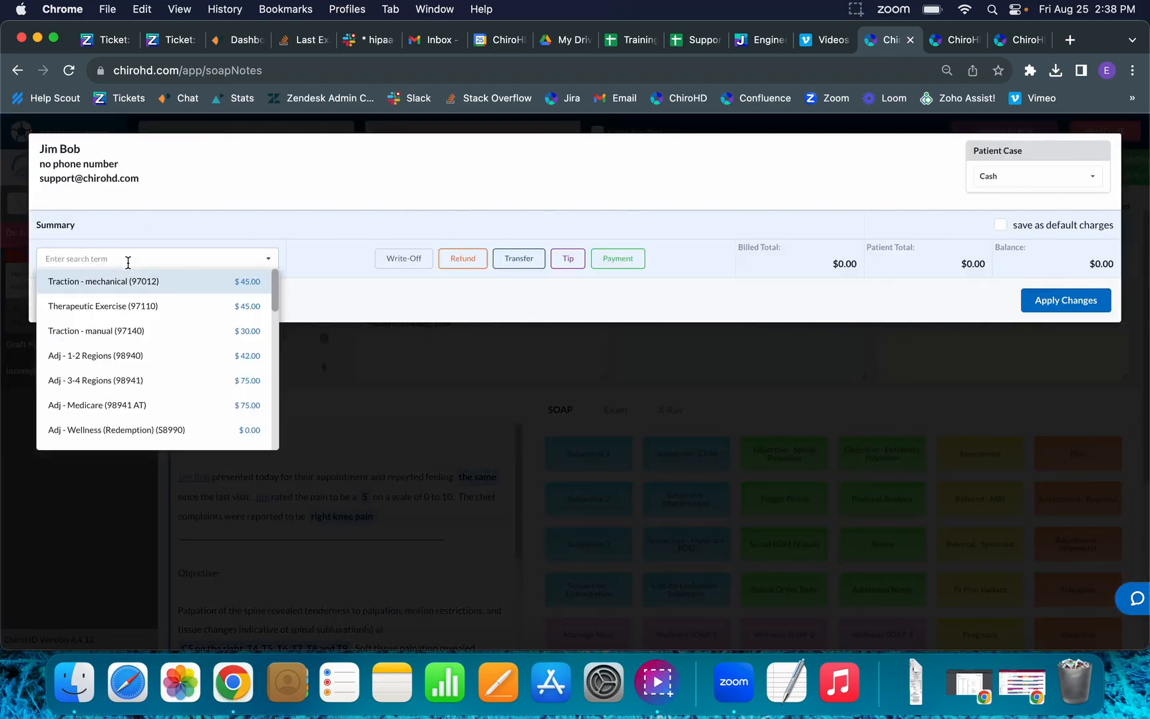
text(3-4)
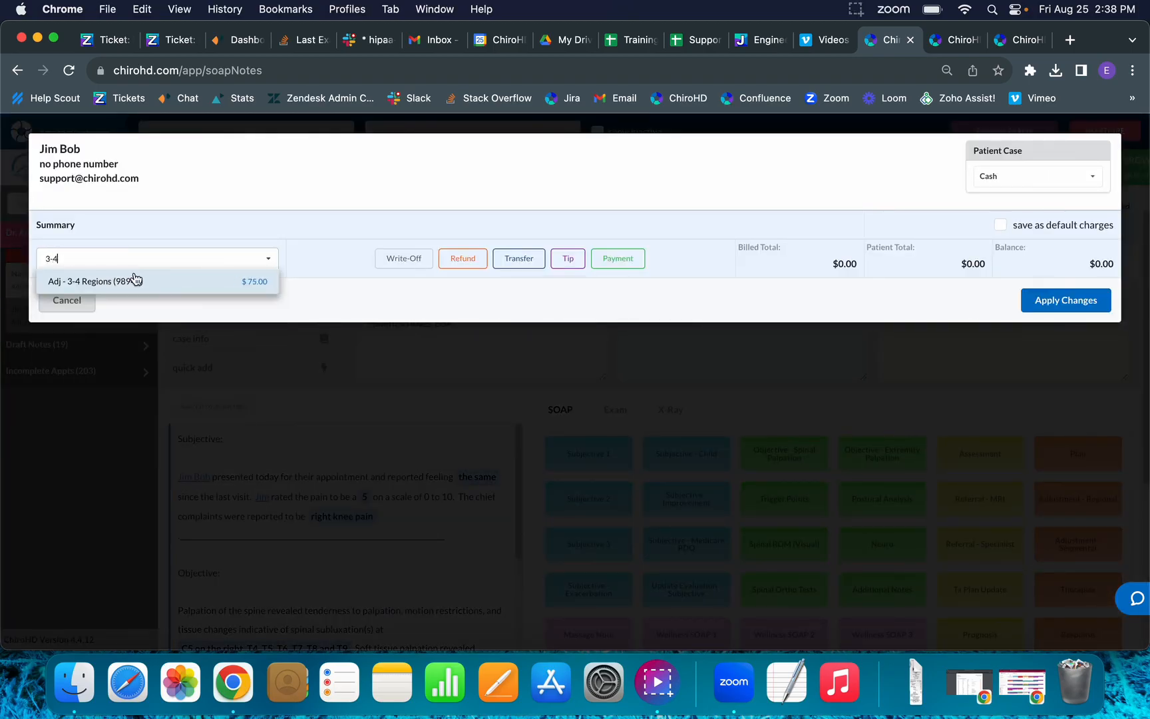
click(135, 278)
click(114, 343)
text(tra)
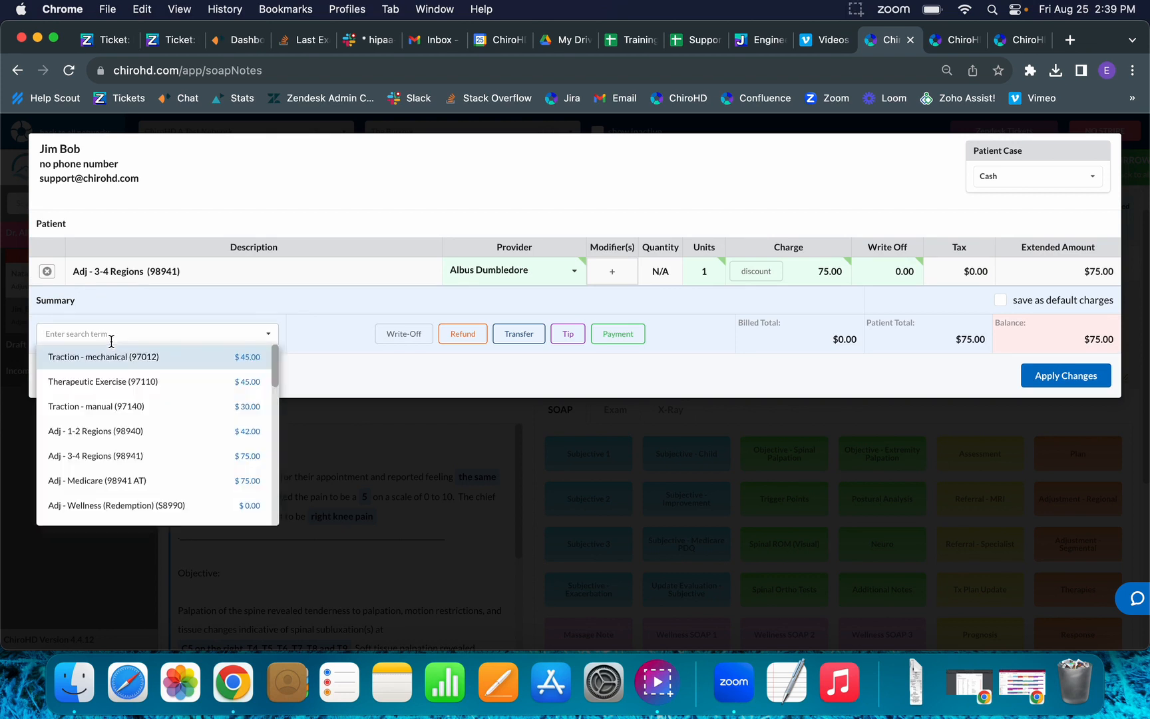
click(175, 360)
click(172, 360)
text(trac)
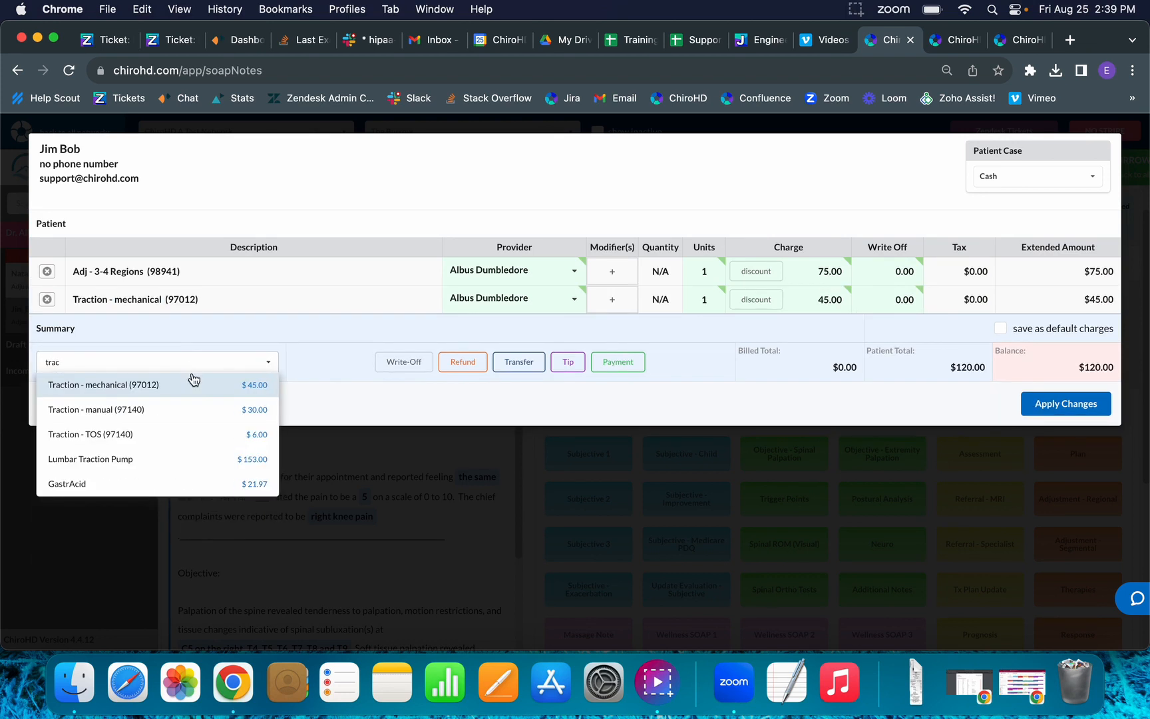
click(181, 409)
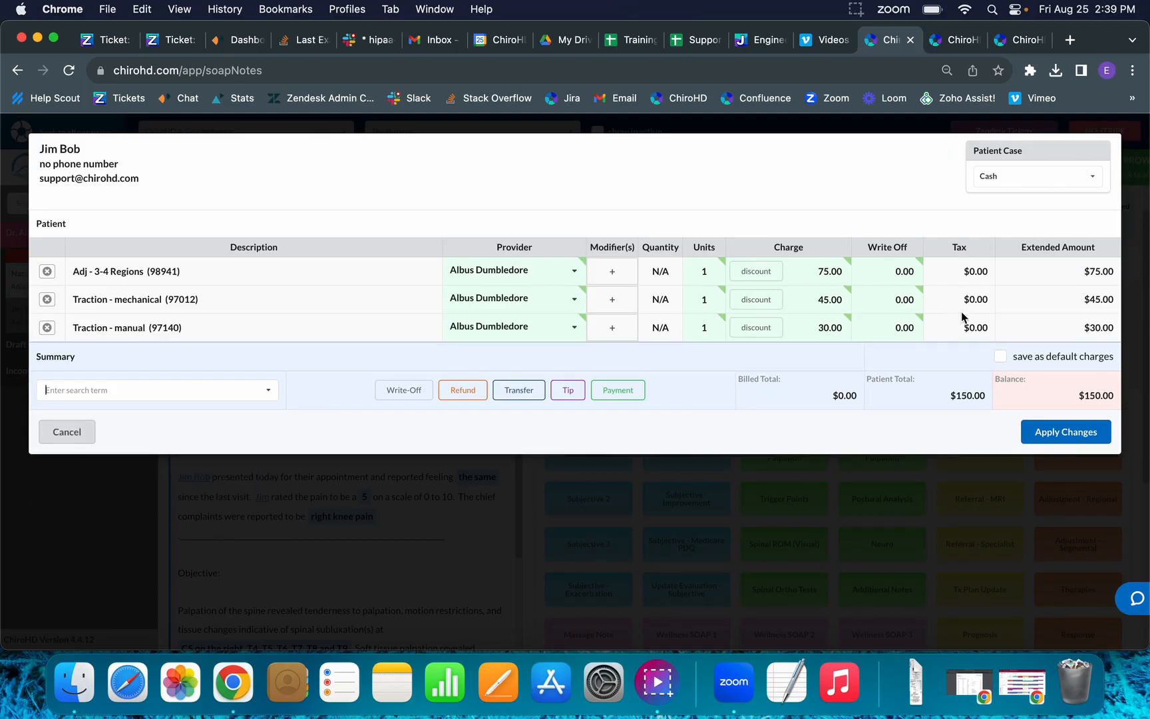
click(1042, 439)
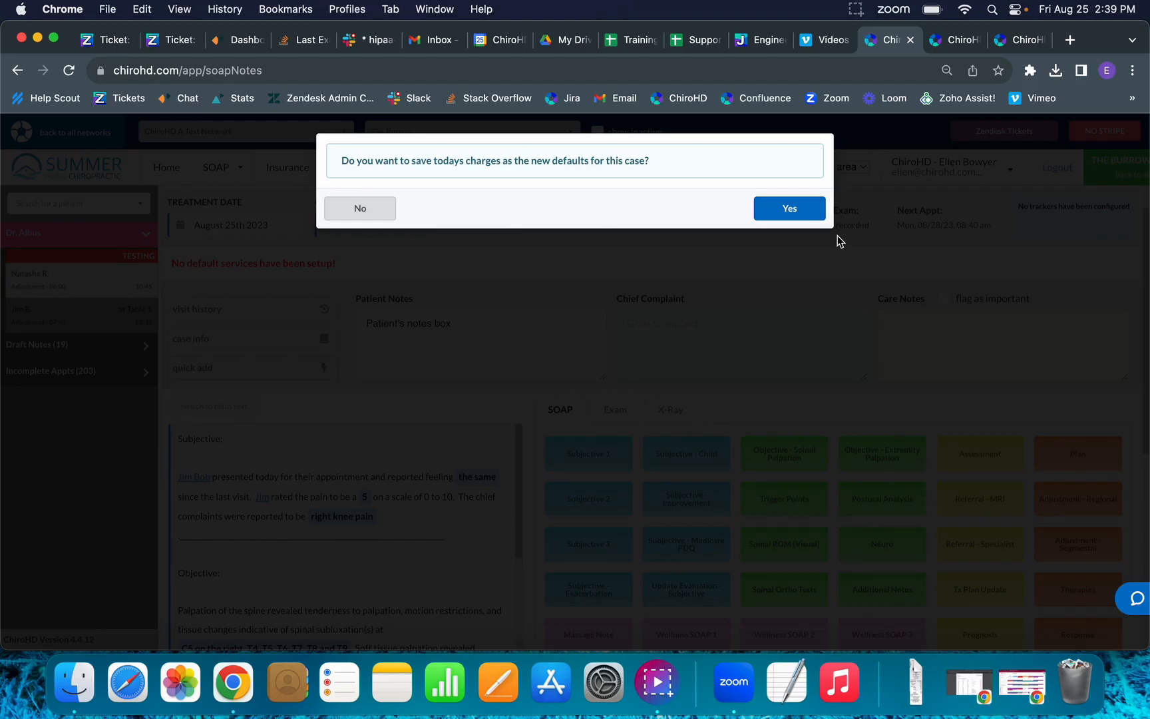
click(816, 211)
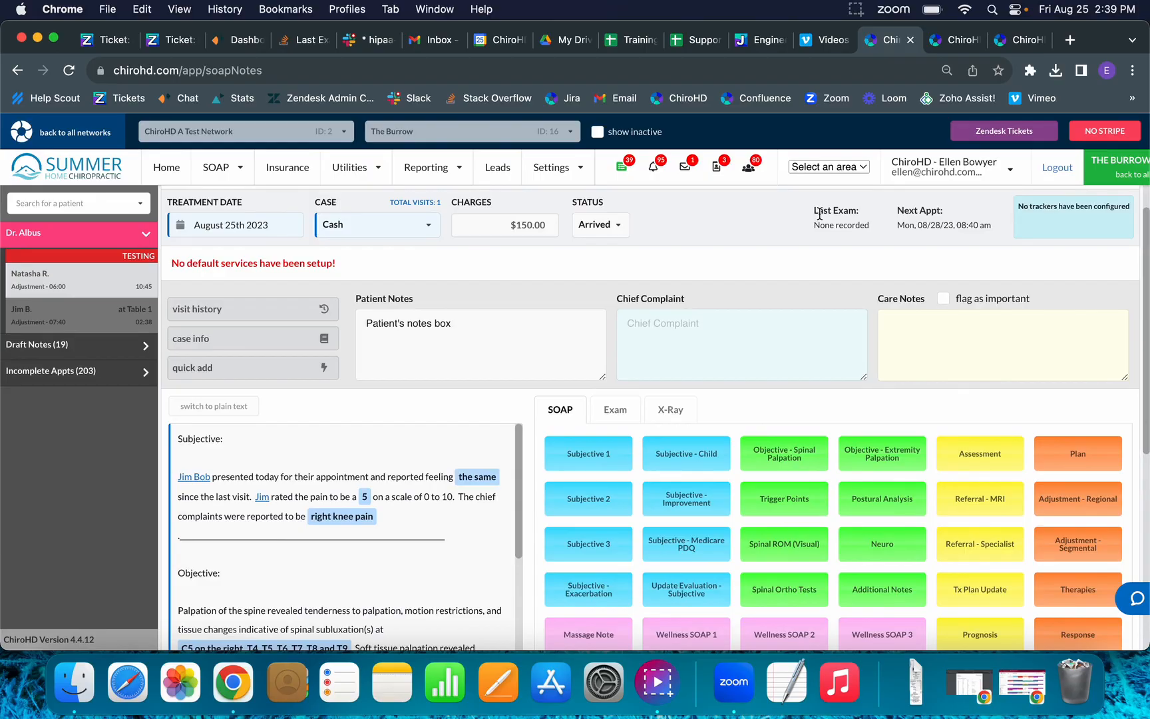
Review and submit the patient's $150 Aug 25th SOAP note, then return to the Home calendar.
click(377, 571)
scroll(427, 547, down, 4)
scroll(427, 547, up, 4)
scroll(475, 445, up, 1)
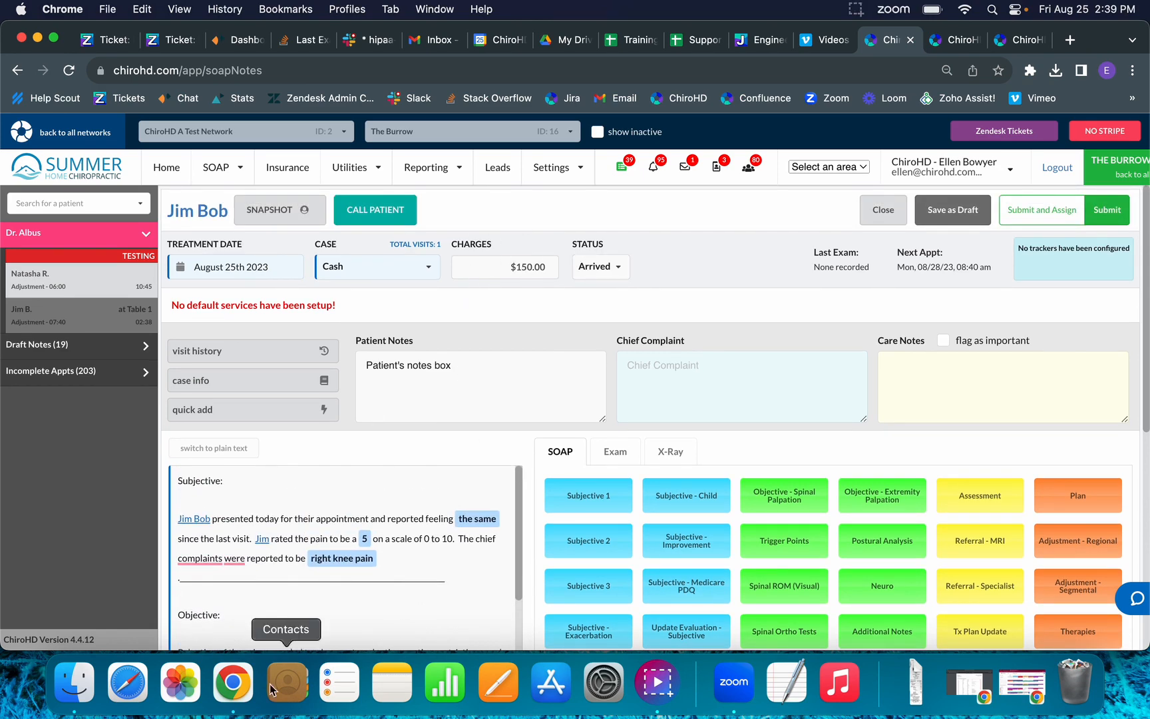
click(1128, 209)
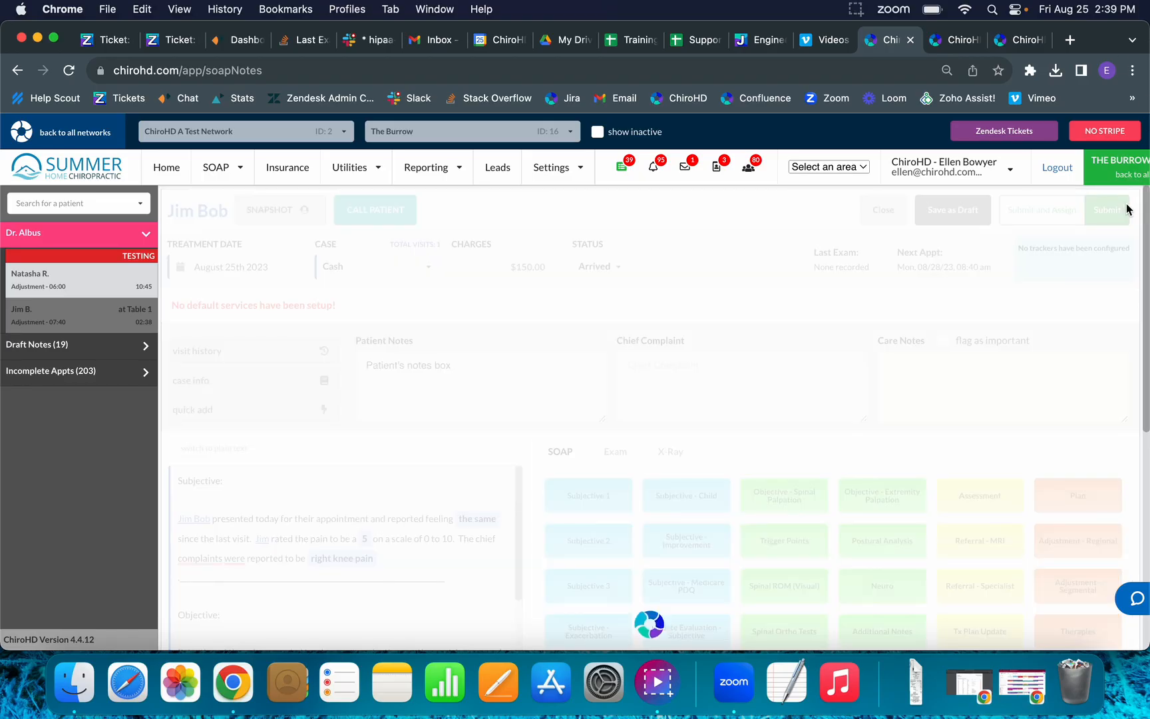
click(169, 166)
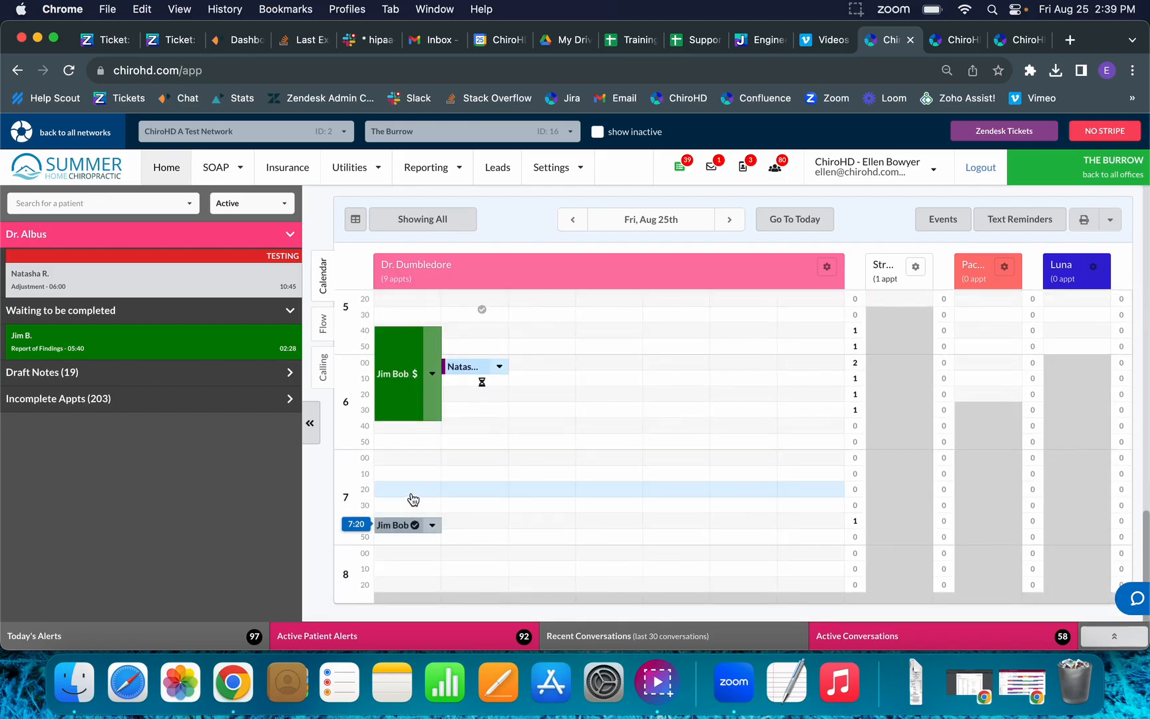
Load the patient's file from his 7:40 appointment and look over his scheduled visits.
click(398, 526)
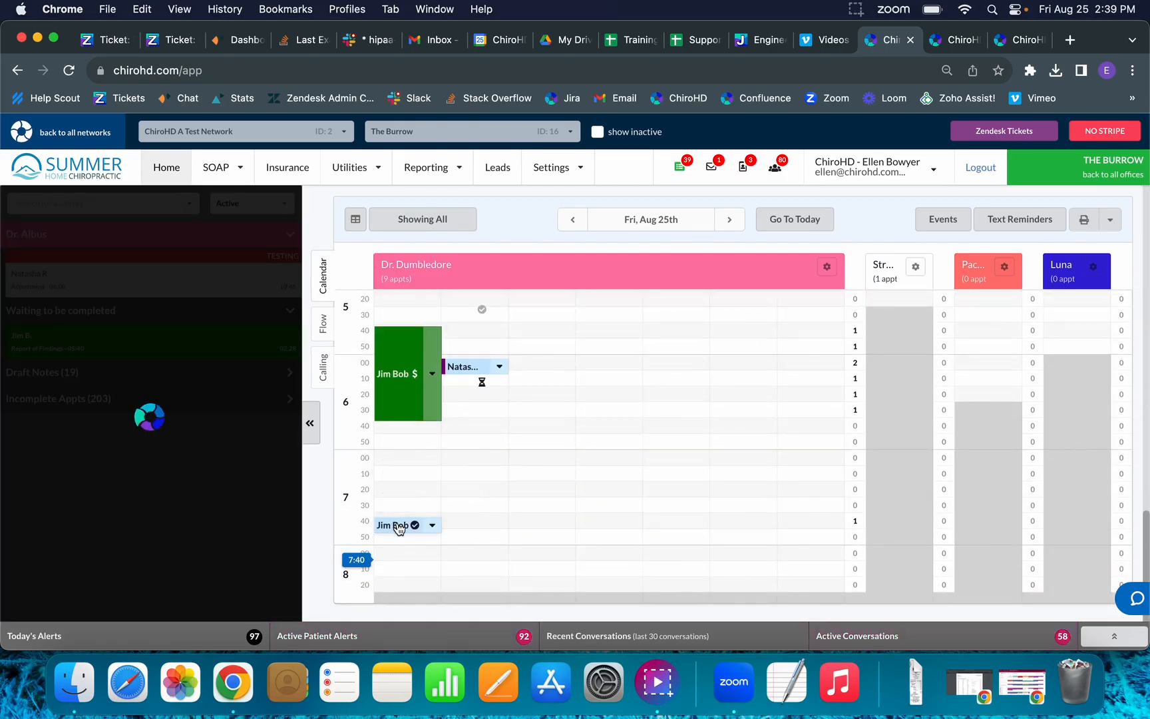
scroll(217, 415, down, 4)
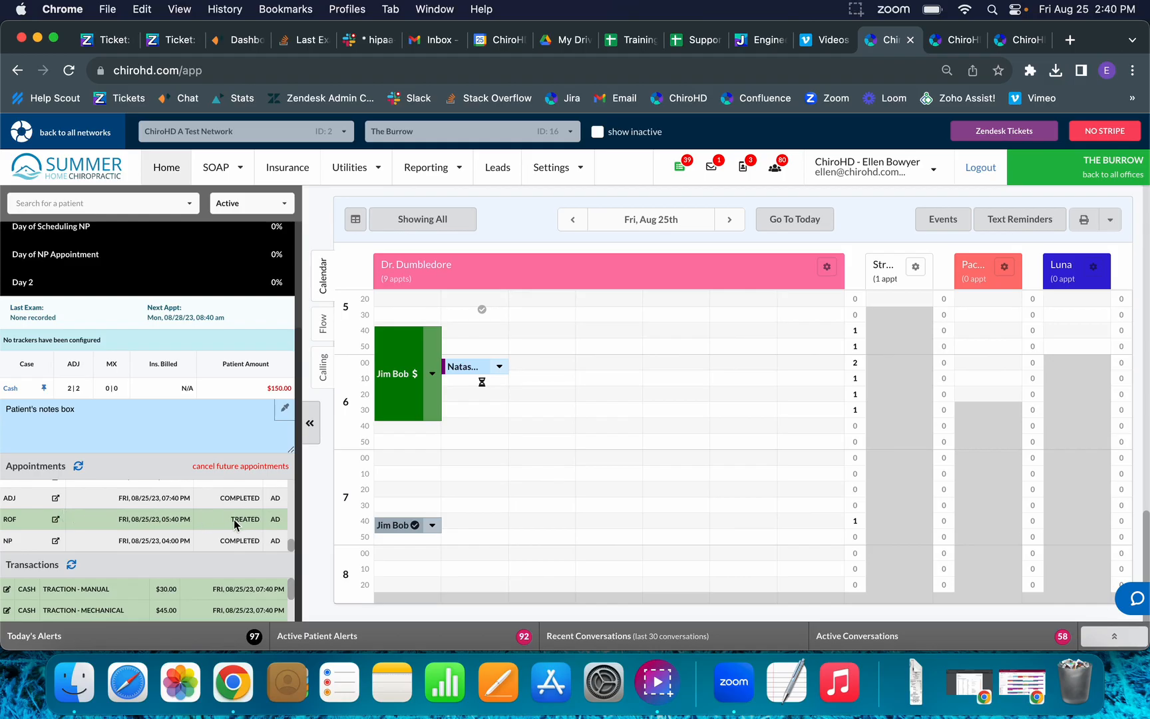
scroll(234, 525, up, 1)
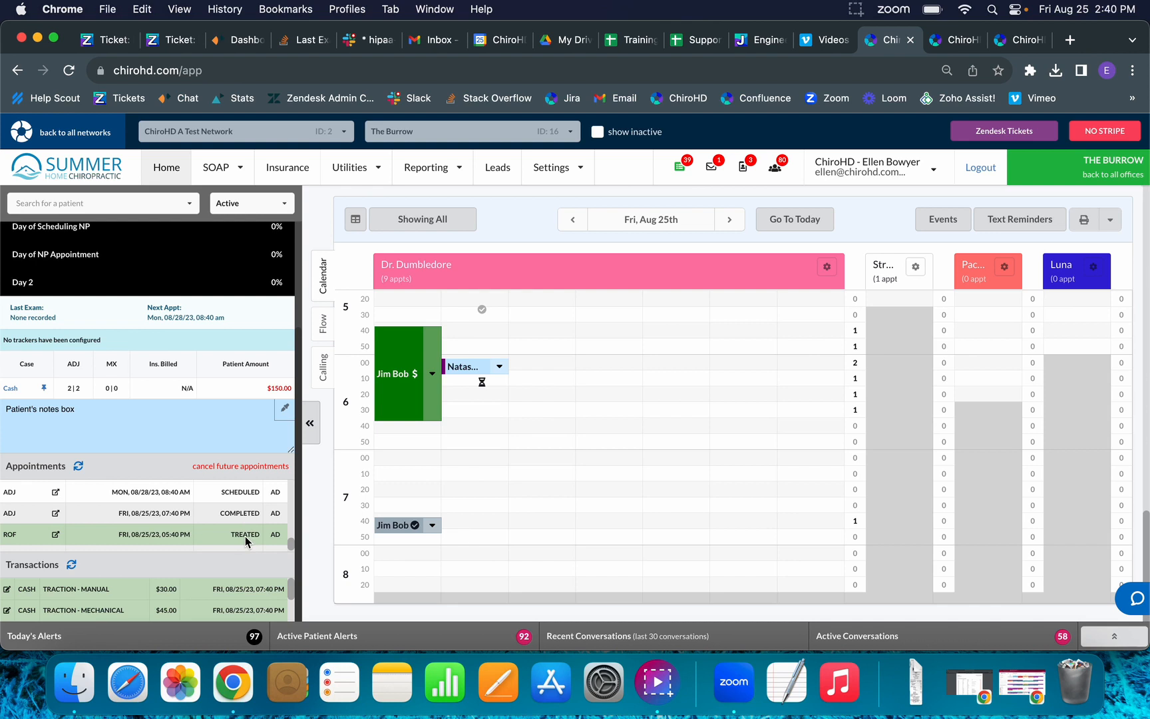
scroll(246, 535, up, 3)
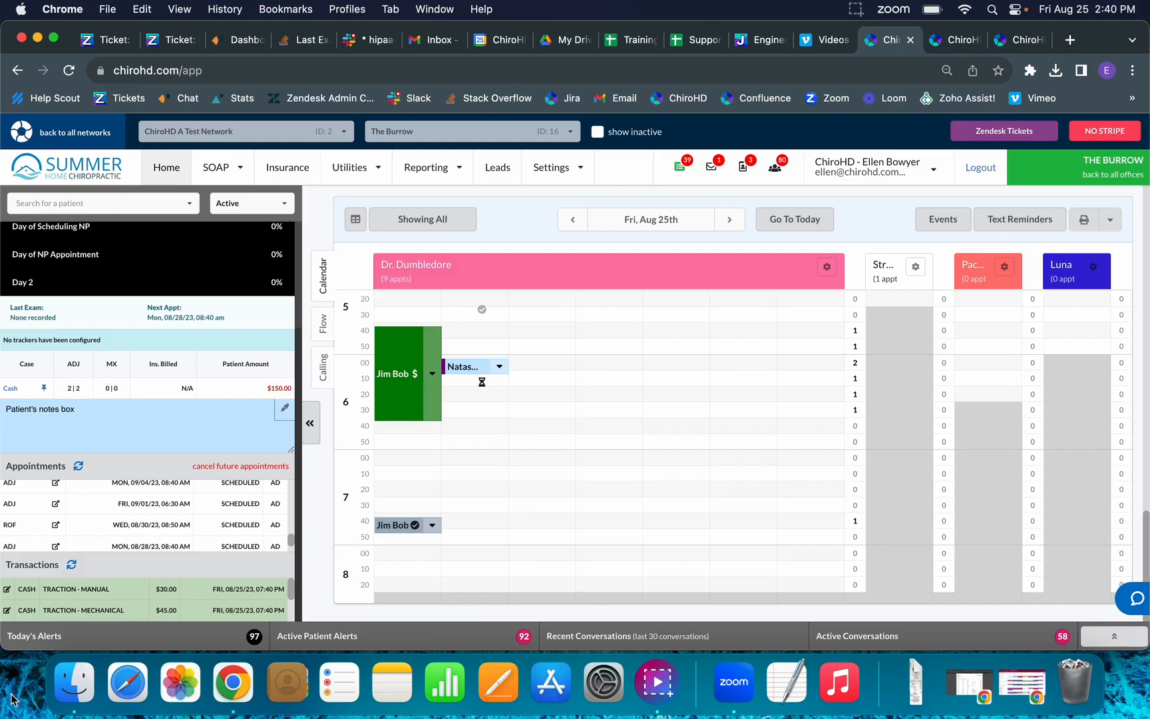
scroll(180, 508, up, 6)
scroll(231, 381, up, 3)
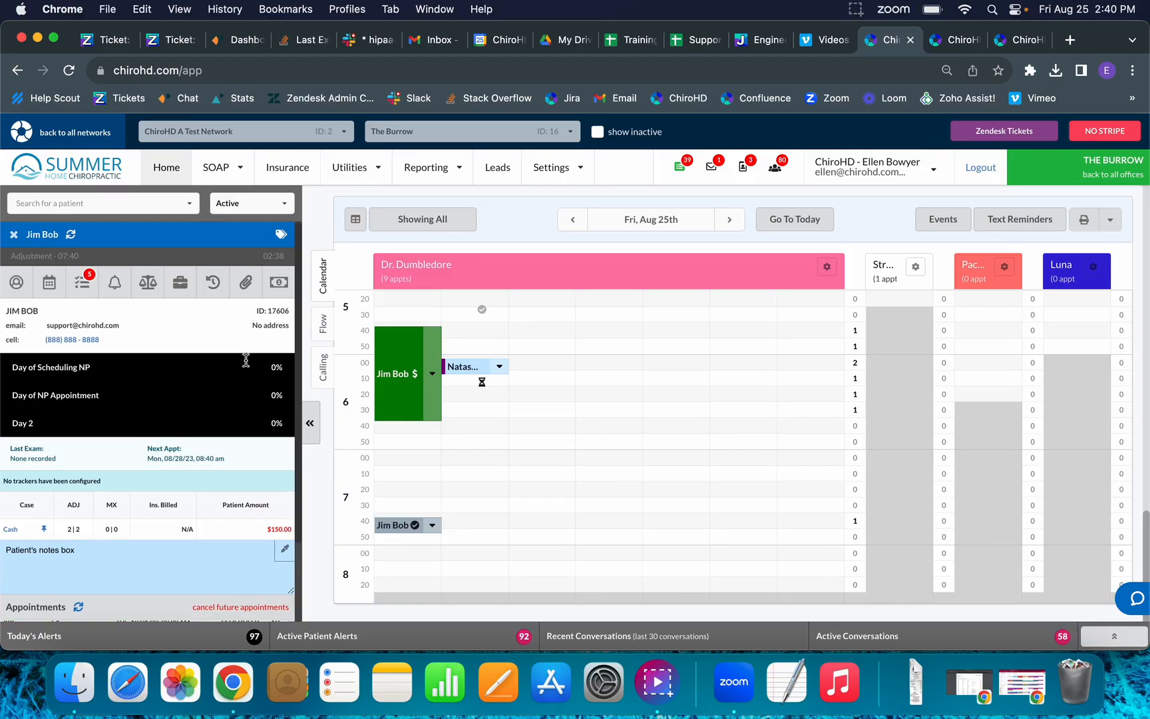
click(281, 286)
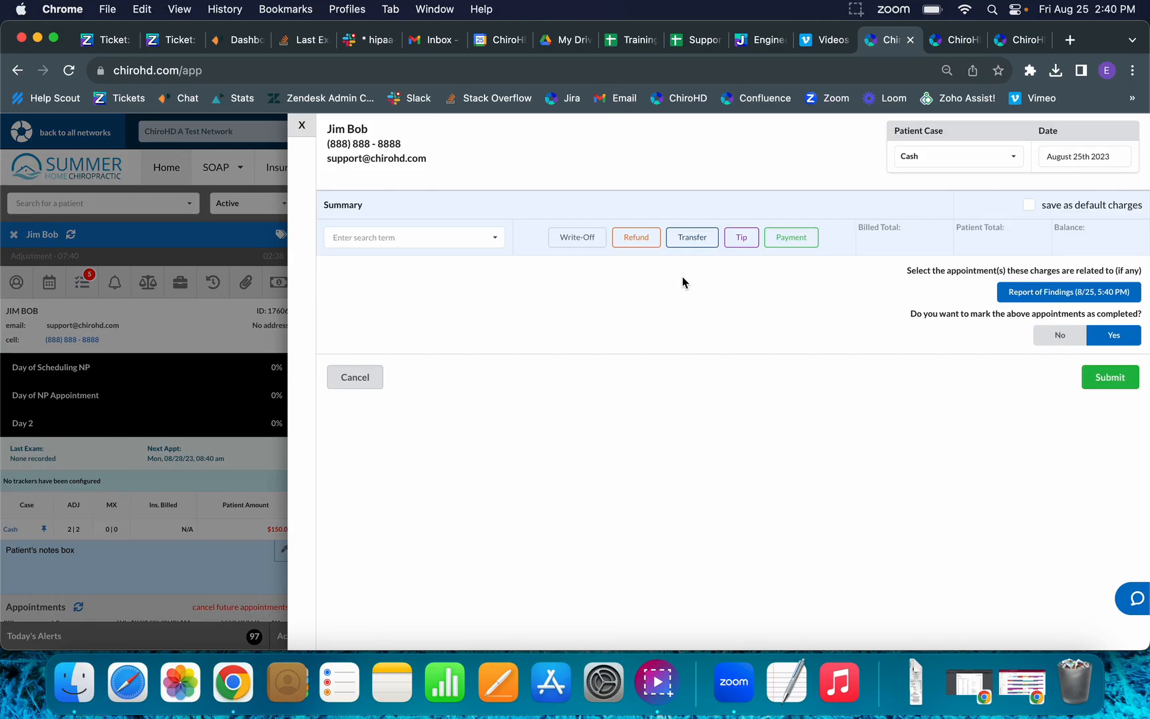
click(790, 242)
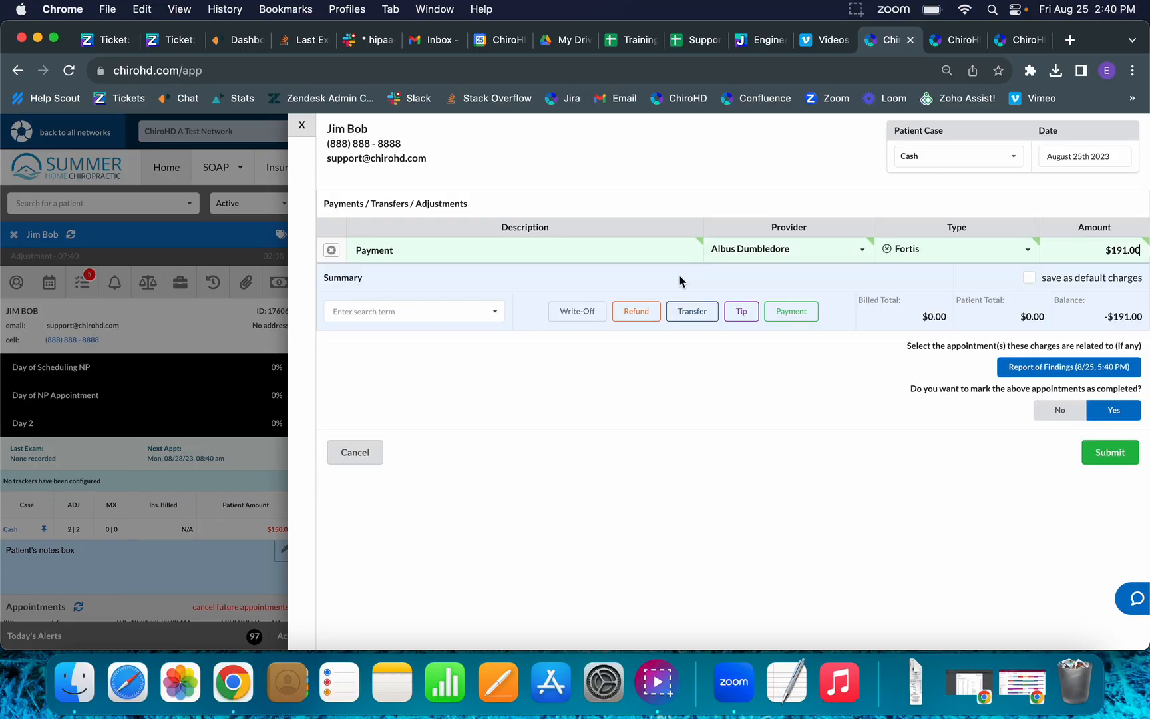
click(302, 125)
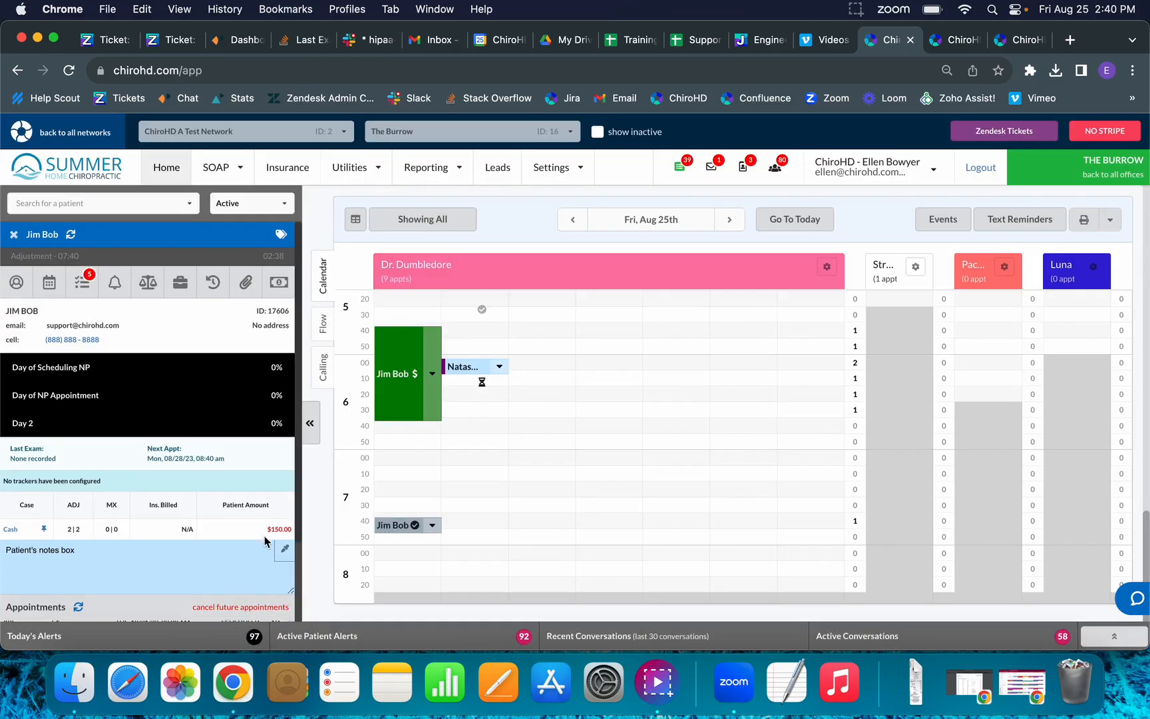
scroll(263, 544, down, 4)
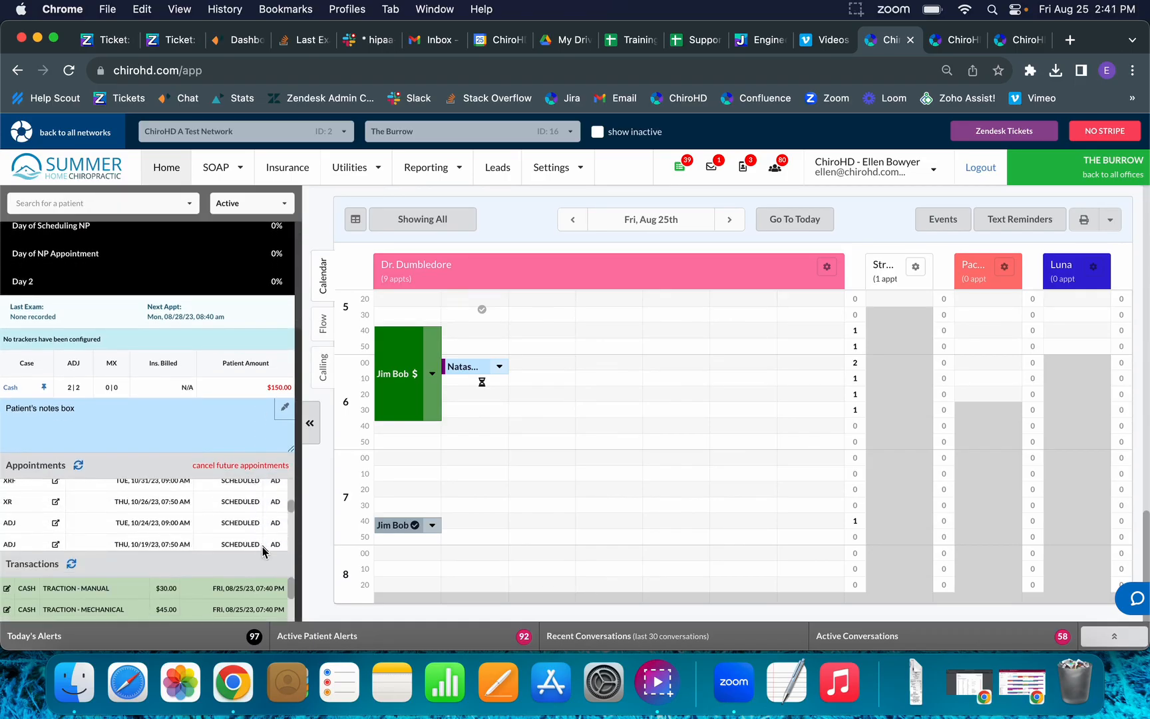
click(244, 606)
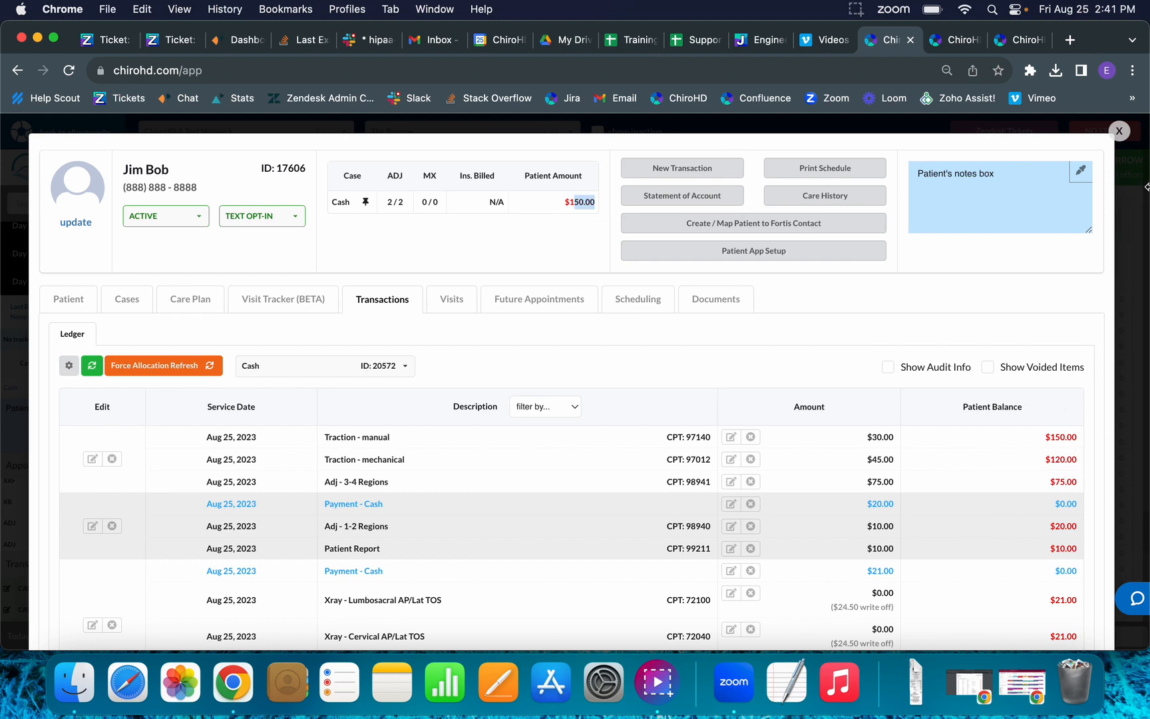
click(1119, 131)
scroll(281, 501, down, 3)
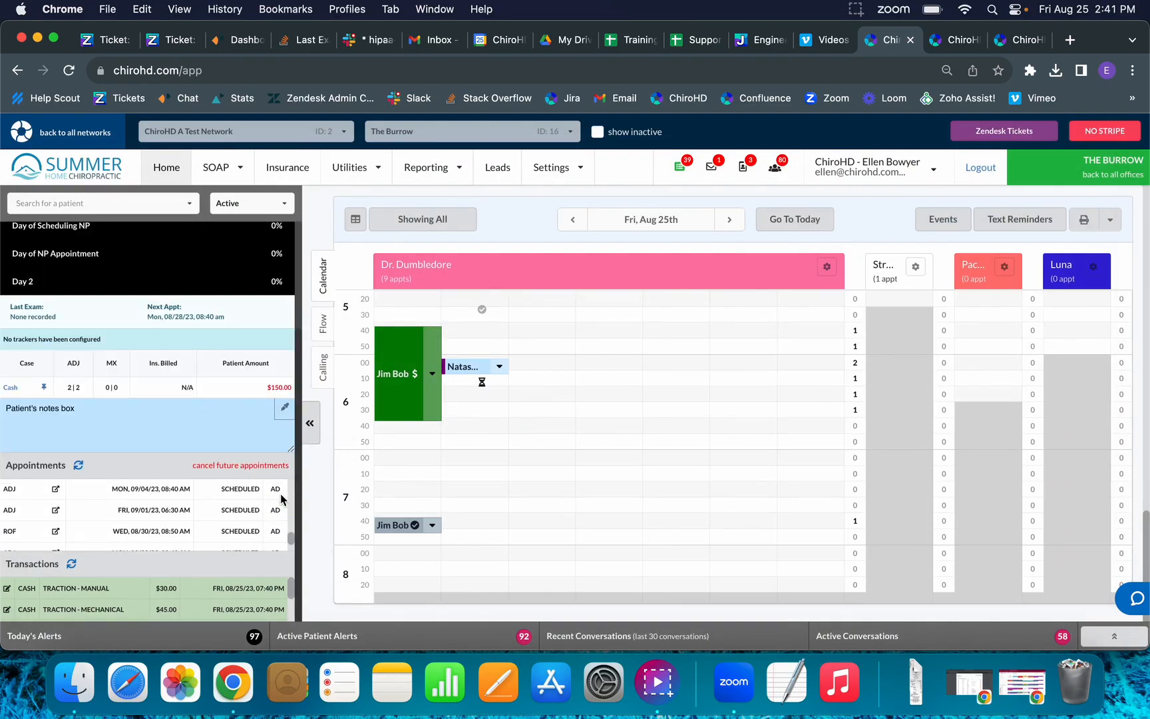
scroll(283, 393, up, 3)
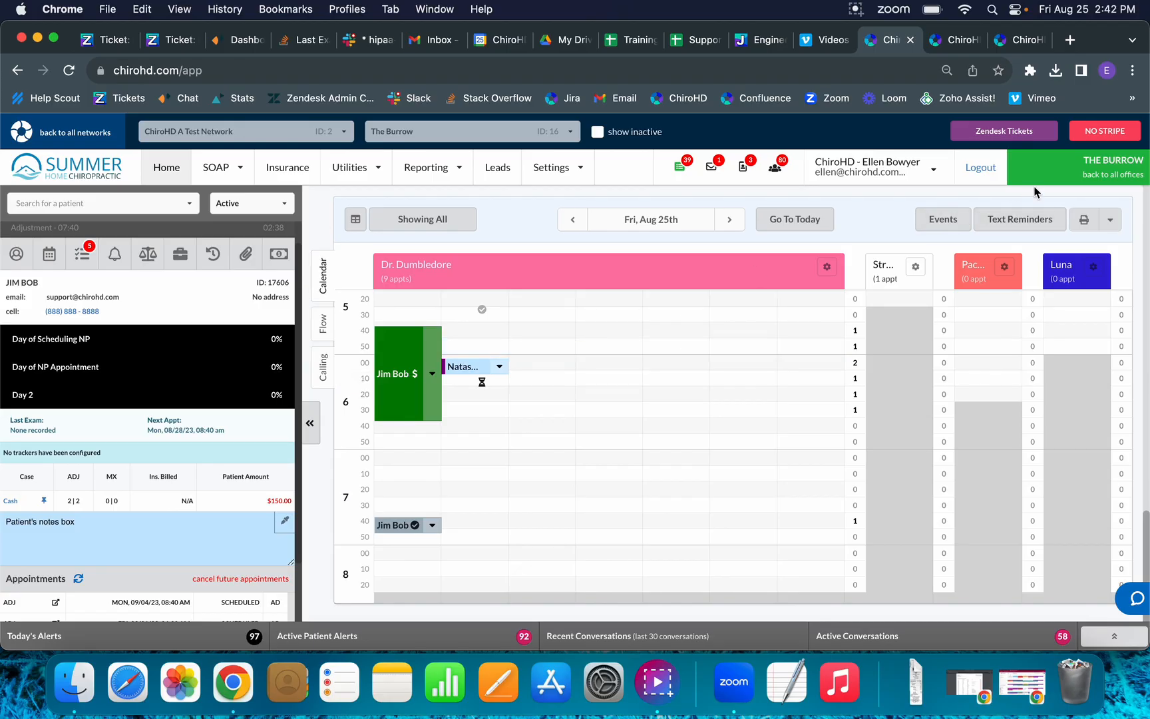
Leave The Burrow for the all-offices dashboard and bring up the System Settings options.
click(1081, 168)
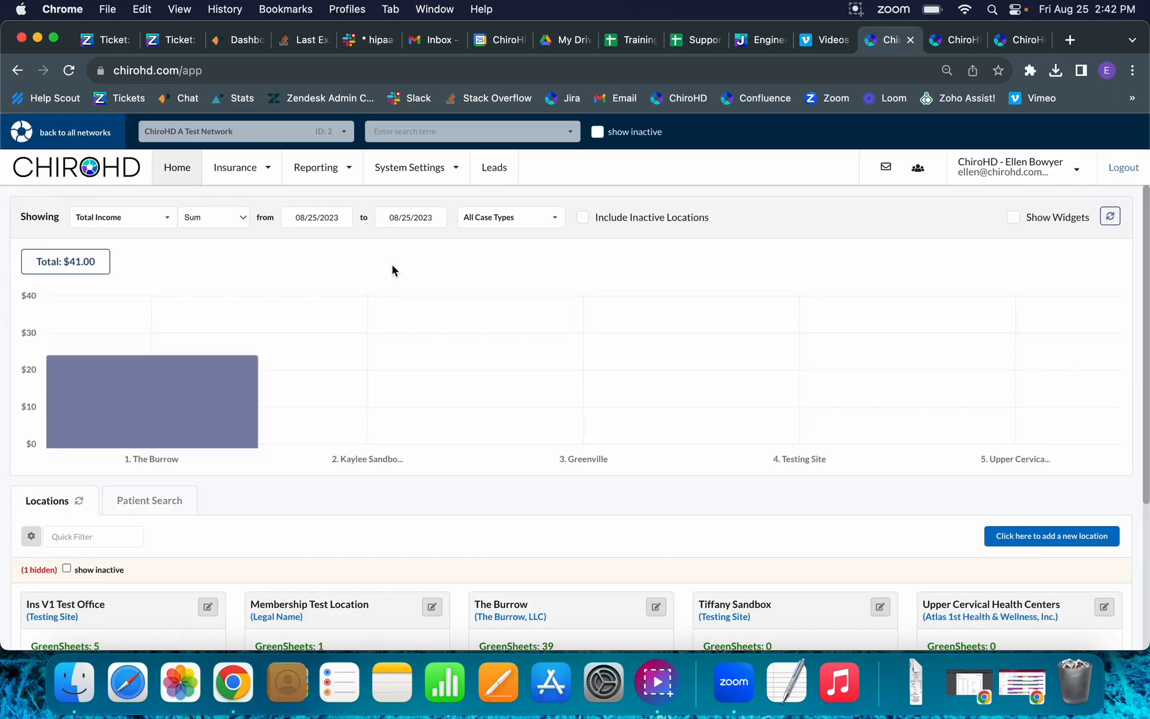
click(436, 178)
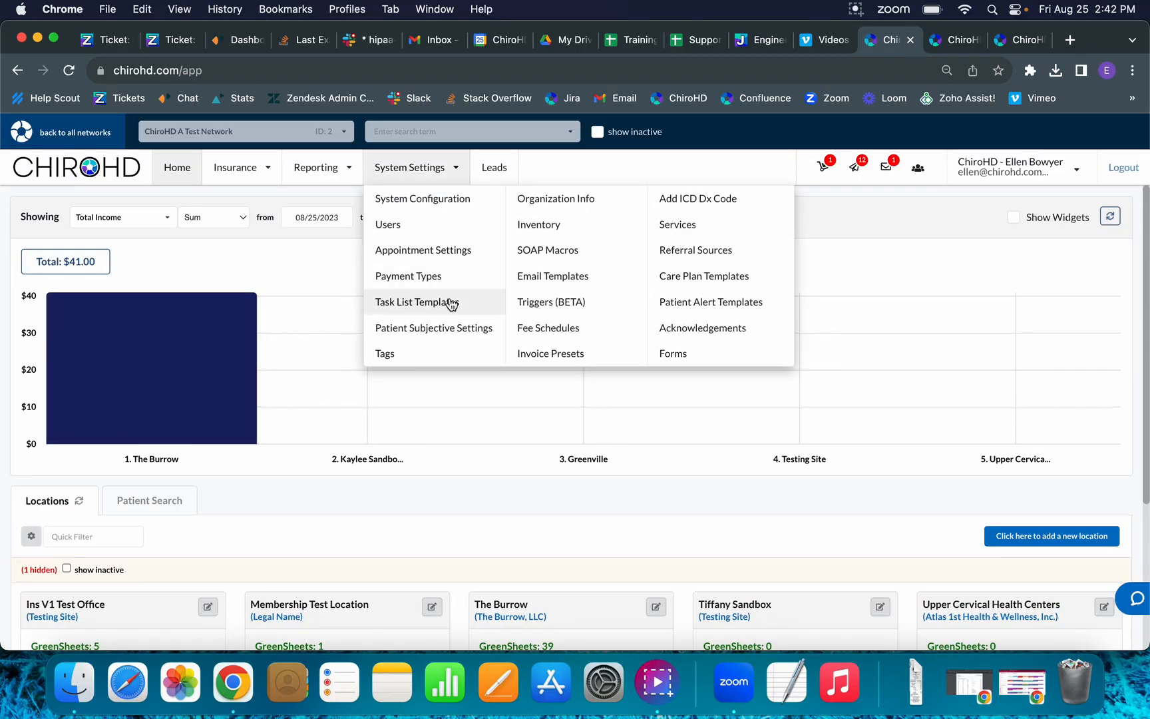